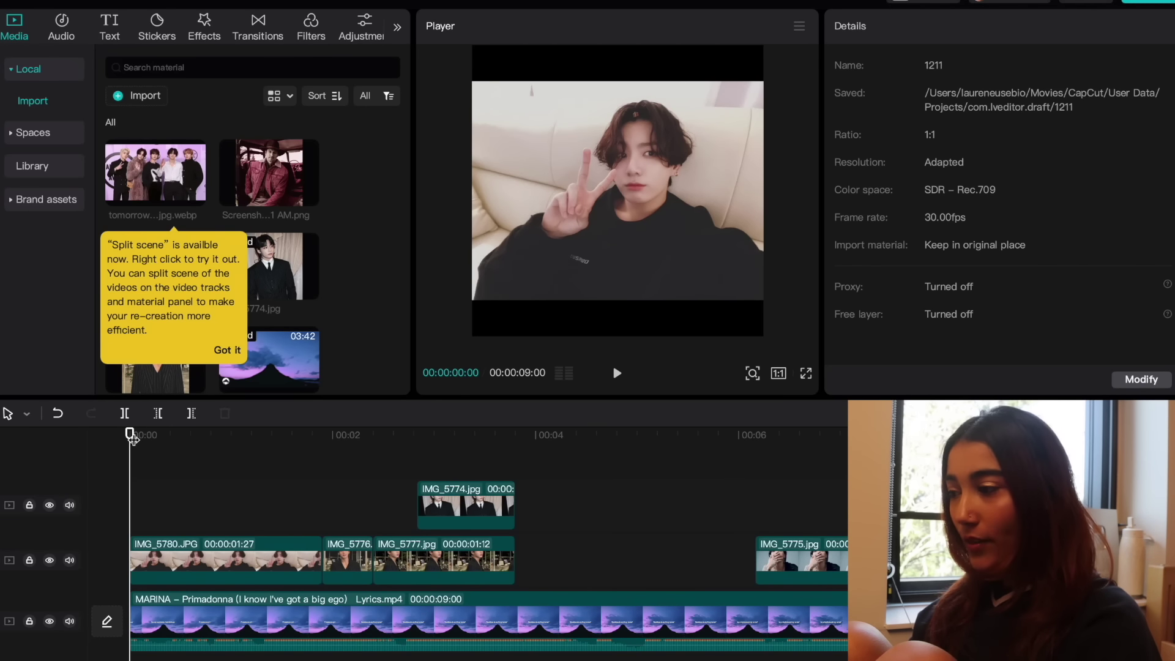
# Step: Dismiss the split-scene tip and scrub through the first 1.5 seconds of the edit
pyautogui.moveTo(131, 435); pyautogui.dragTo(288, 435)
pyautogui.click(227, 350)
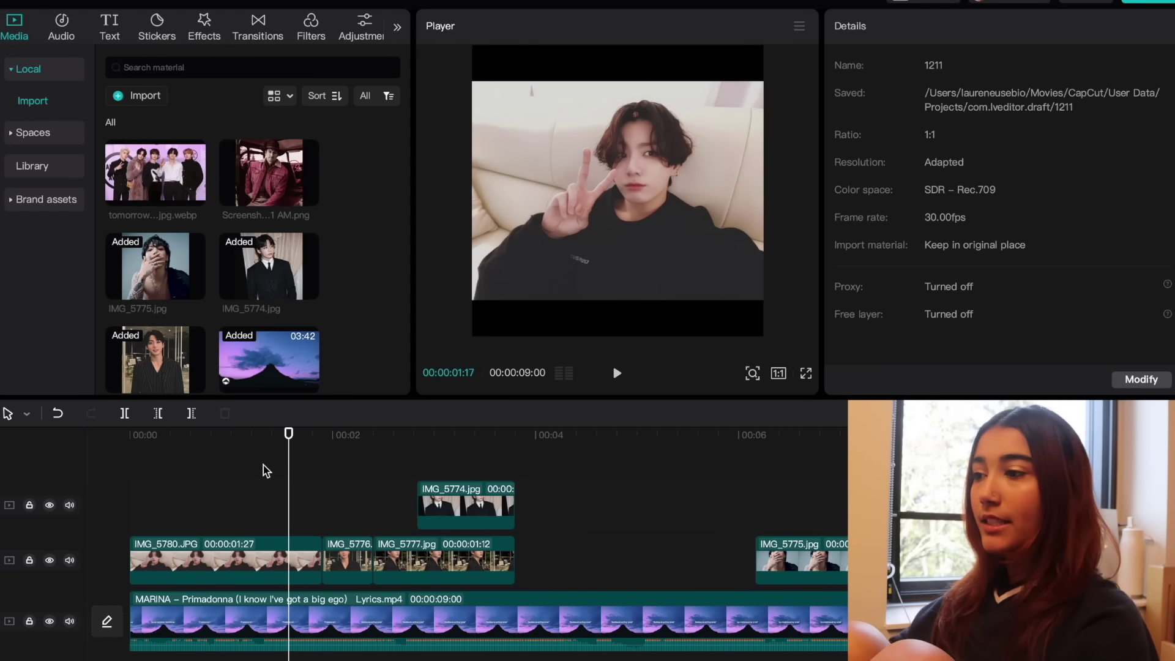
pyautogui.moveTo(285, 436); pyautogui.dragTo(230, 437)
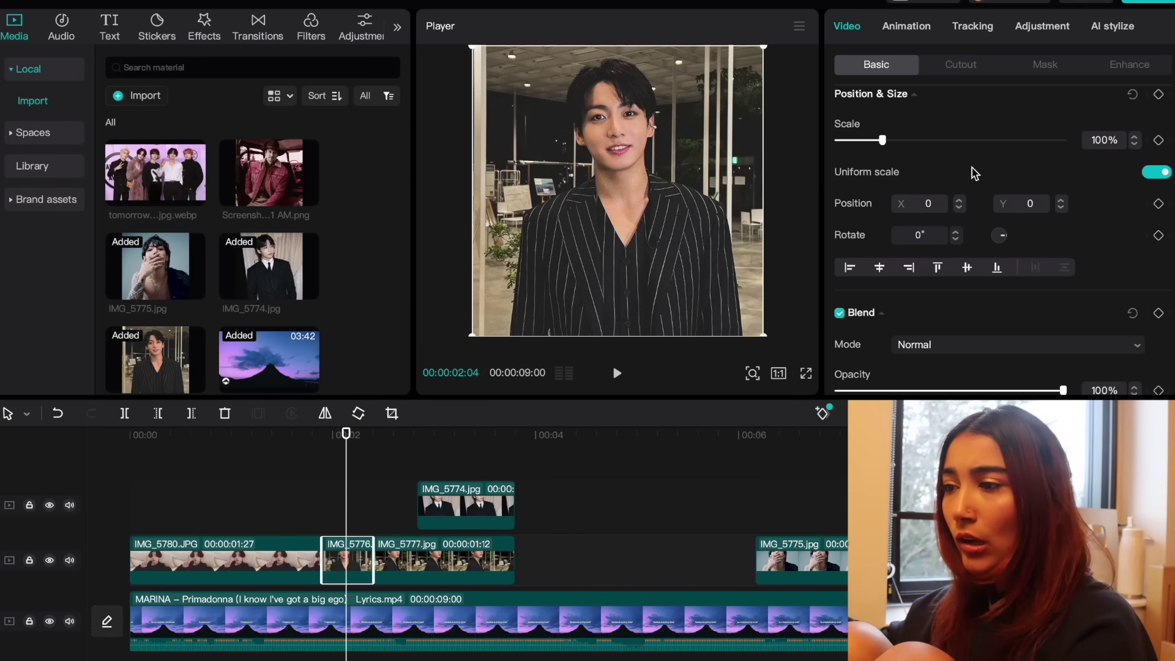
# Step: Brush a customized cutout over the person in IMG_5776 and apply it
pyautogui.scroll(-1, 975, 173)
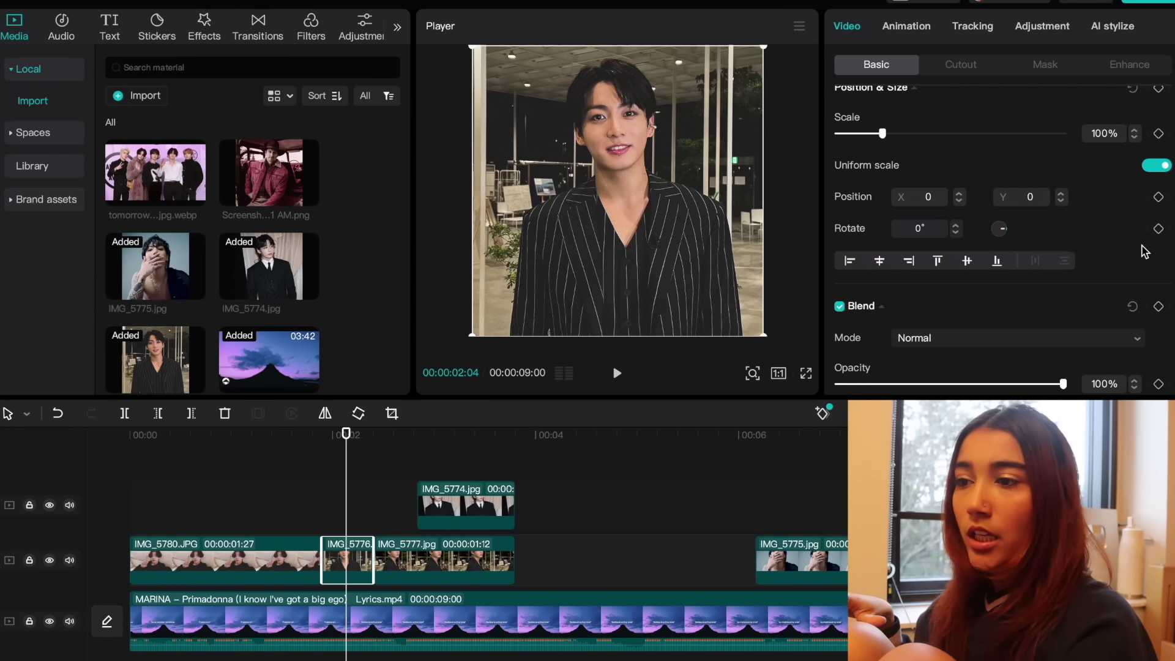
pyautogui.scroll(-5, 1042, 308)
pyautogui.click(961, 65)
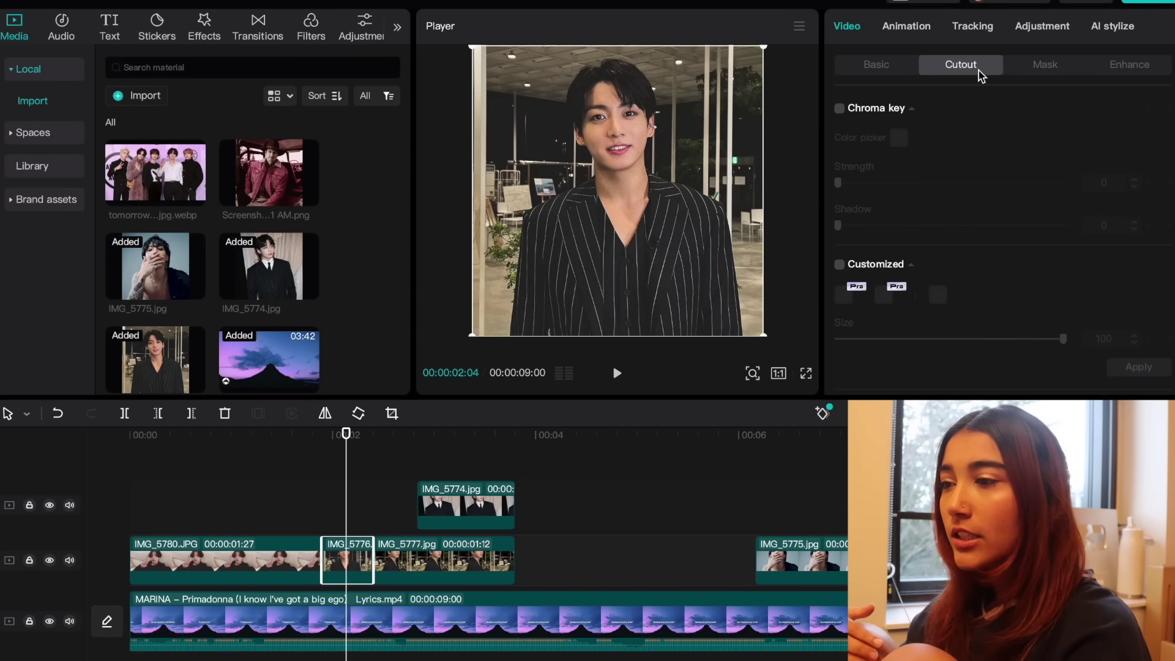
pyautogui.scroll(-2, 1016, 143)
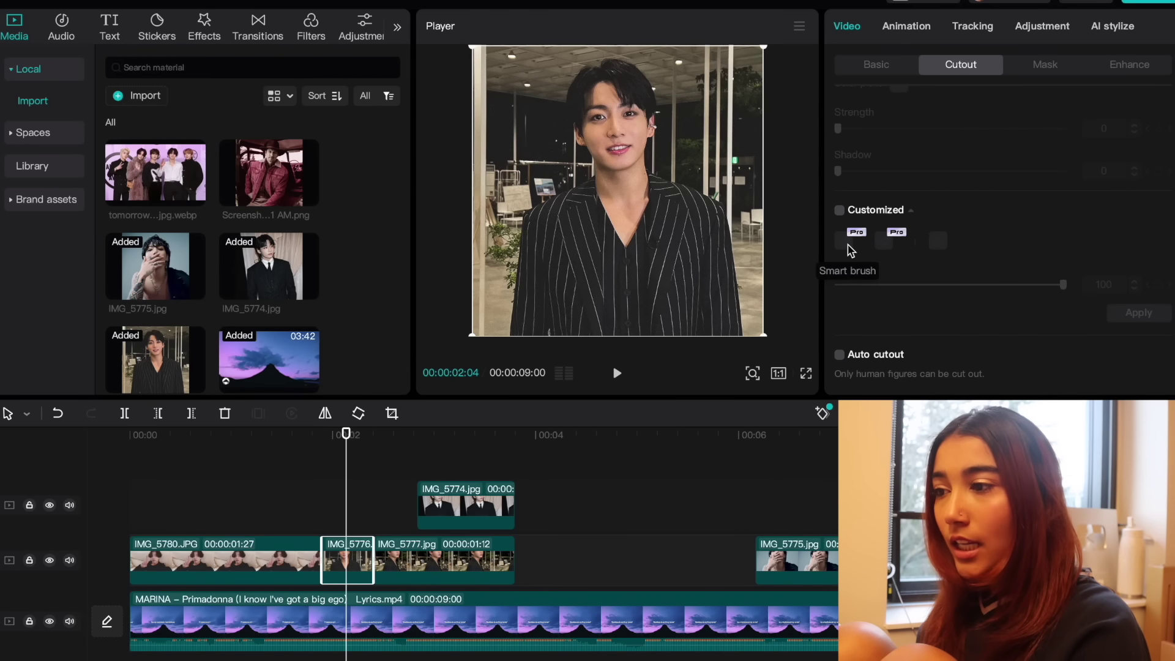
pyautogui.click(839, 211)
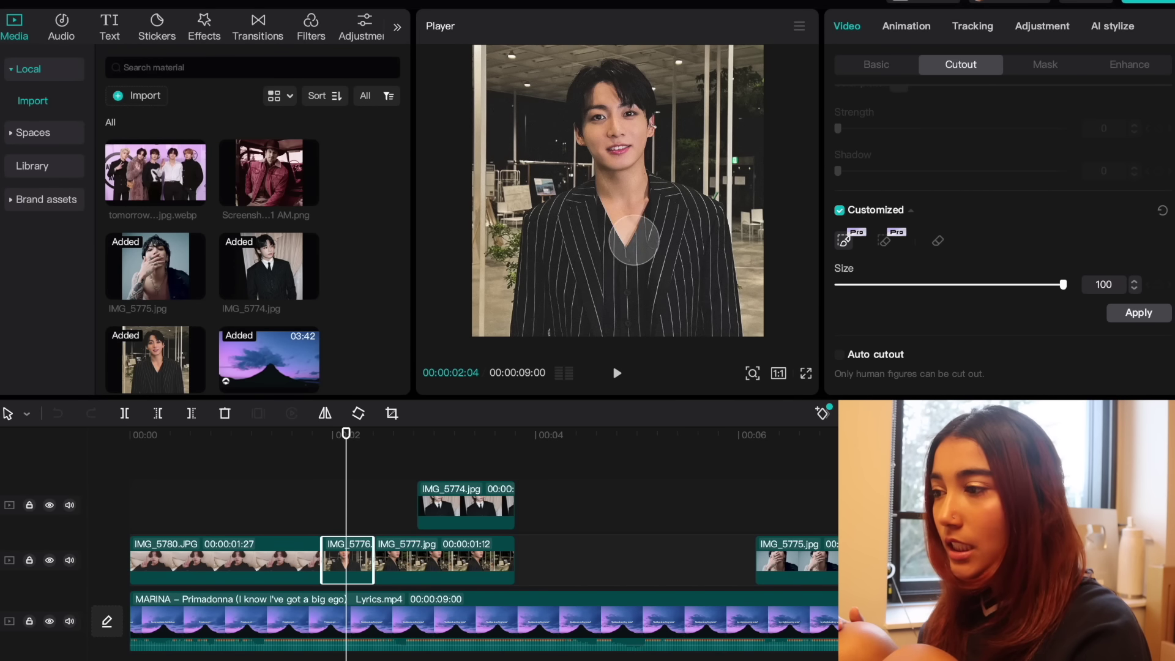
pyautogui.moveTo(626, 278); pyautogui.dragTo(631, 319)
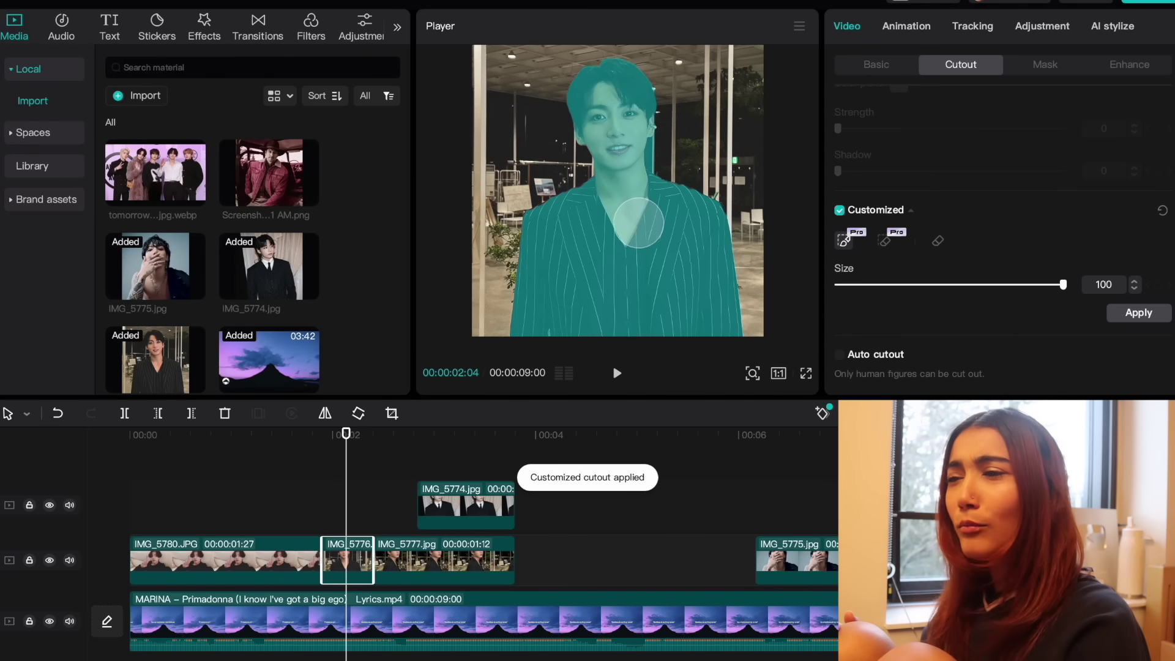
pyautogui.click(1119, 315)
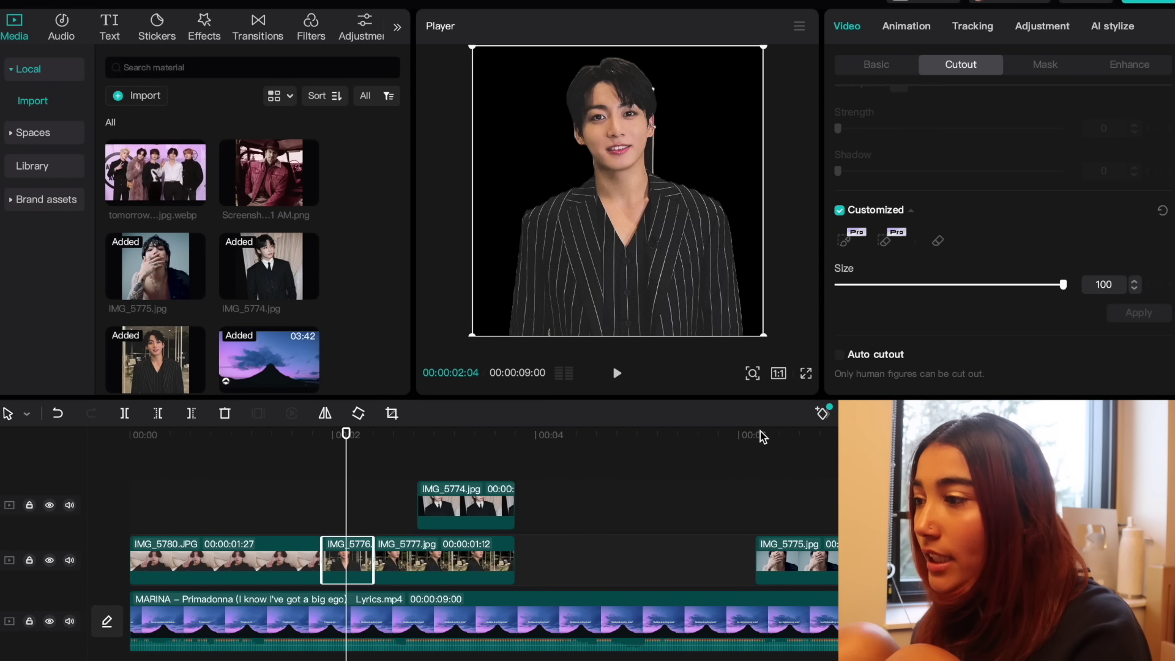
# Step: Mask IMG_5776 with a 600 by 600 rectangle widened around the face and chest
pyautogui.click(1048, 69)
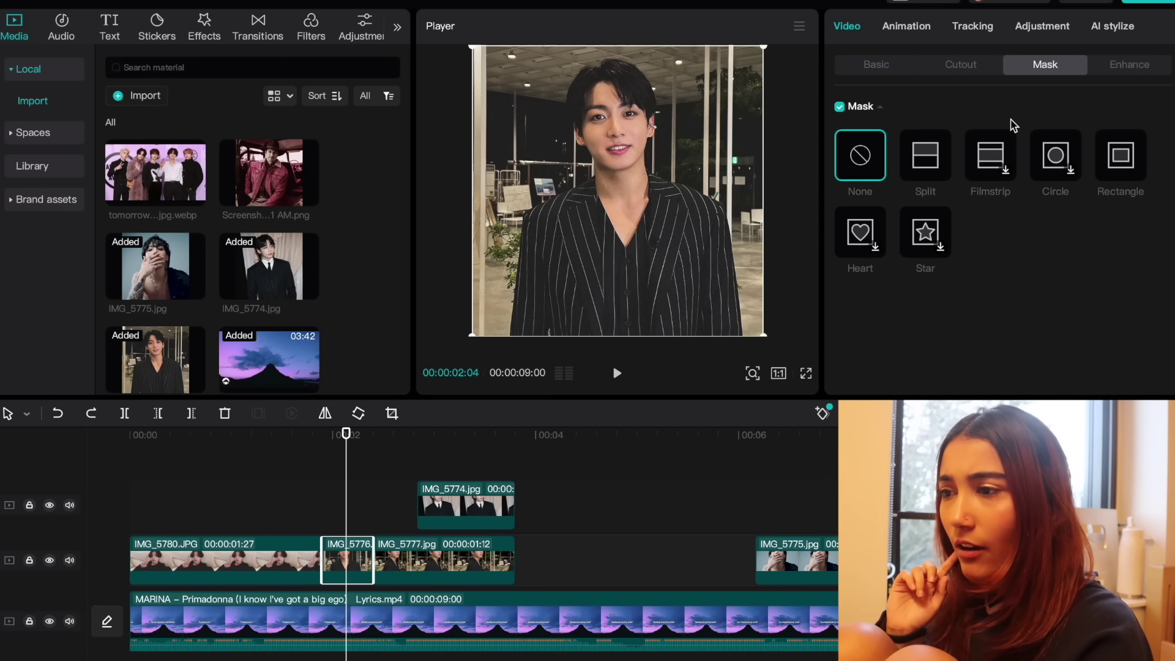
pyautogui.click(1106, 161)
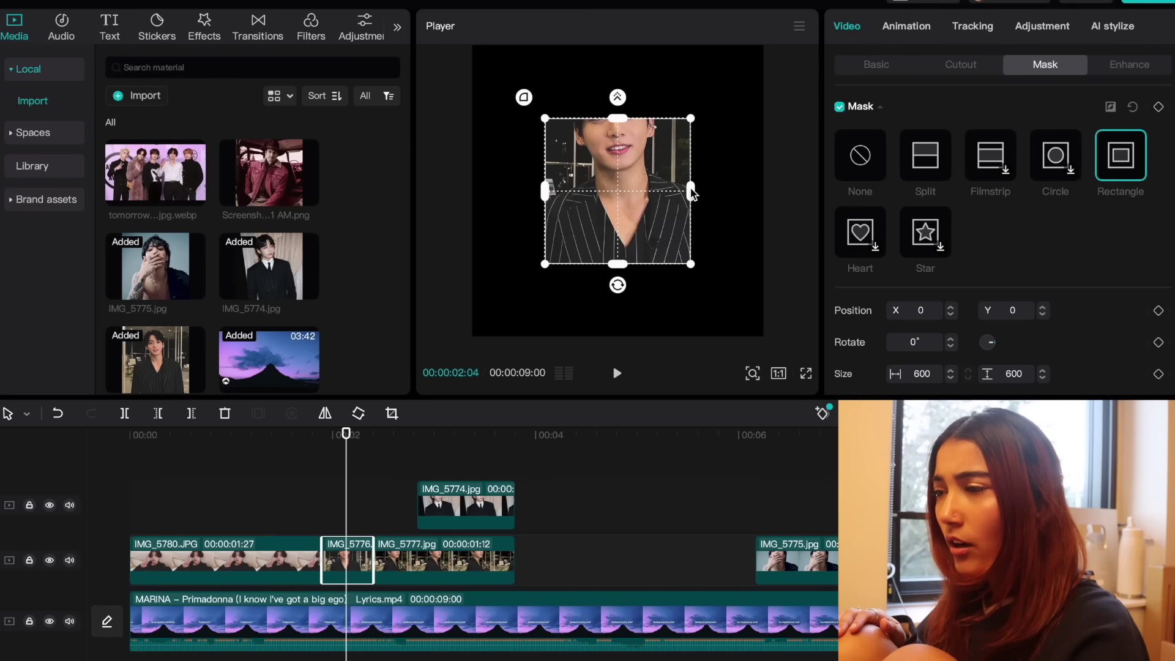
pyautogui.moveTo(693, 189); pyautogui.dragTo(708, 190)
pyautogui.click(1129, 64)
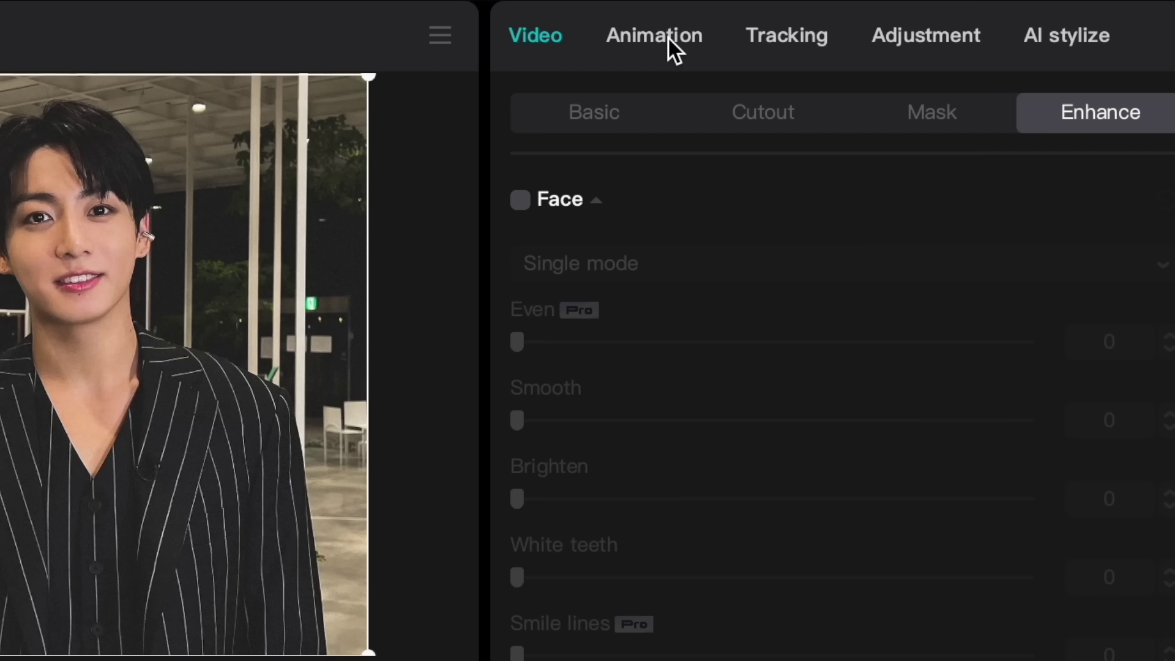
# Step: Apply the 0.5s Black Hole In animation to IMG_5780.JPG
pyautogui.click(667, 35)
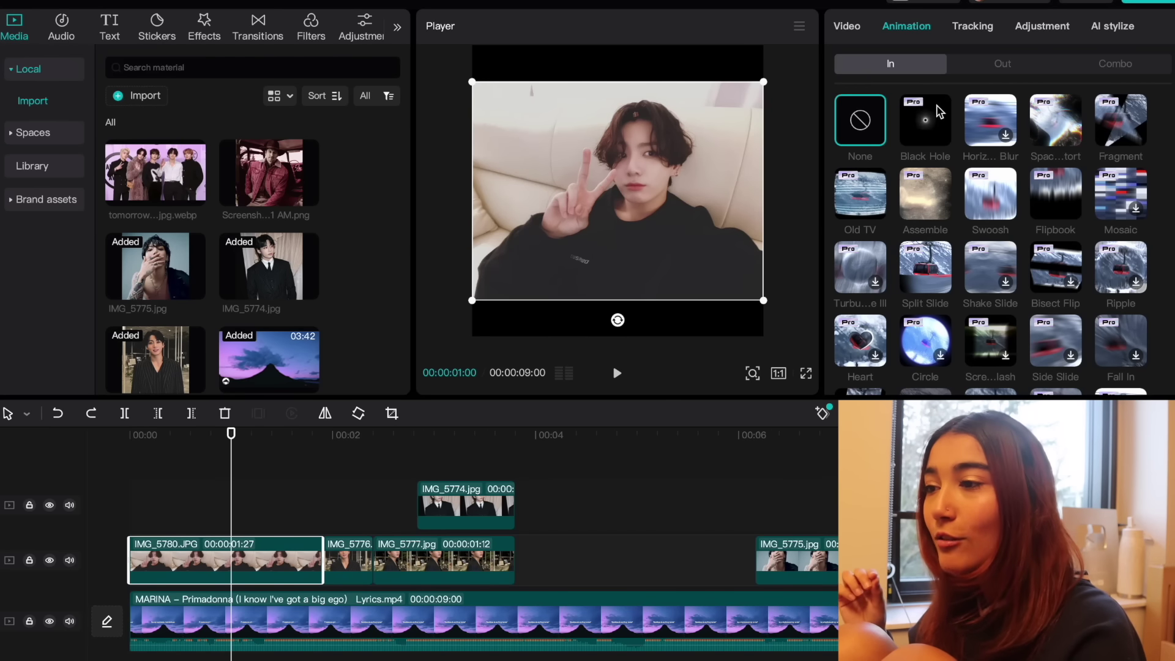
pyautogui.click(934, 116)
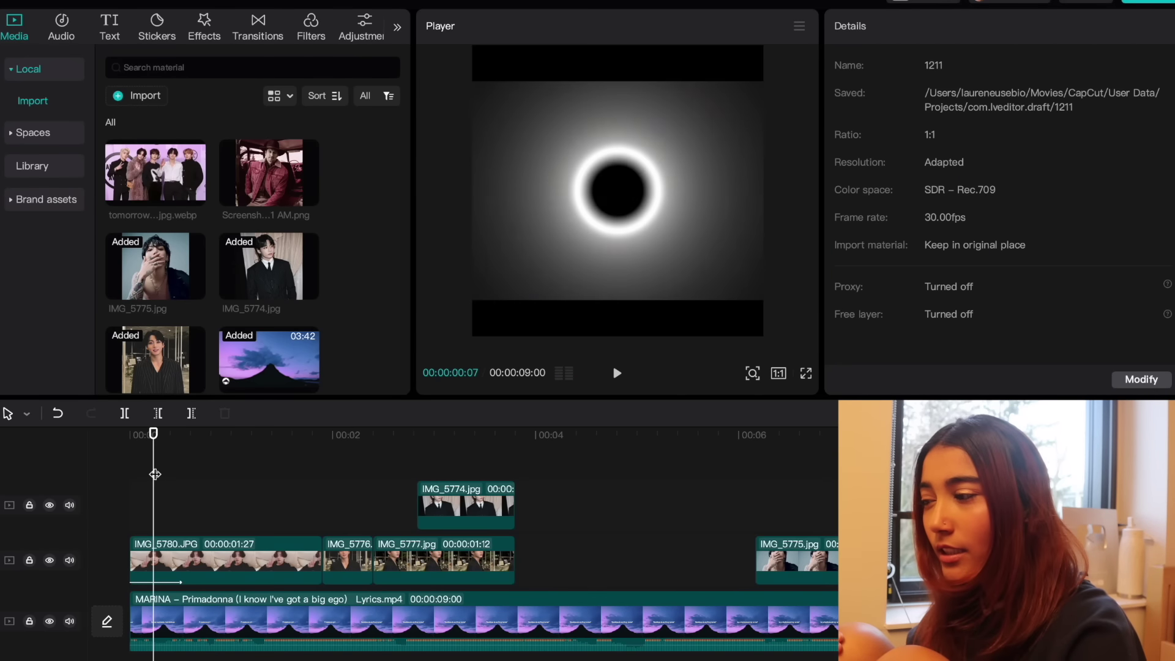
pyautogui.click(167, 560)
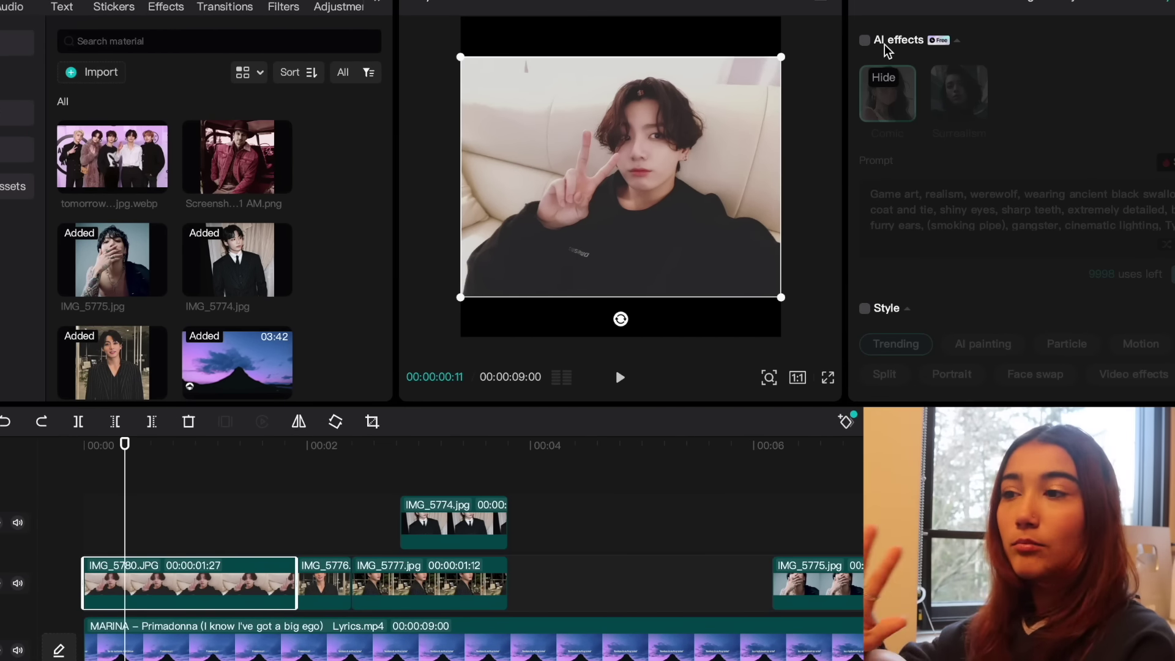
pyautogui.click(860, 67)
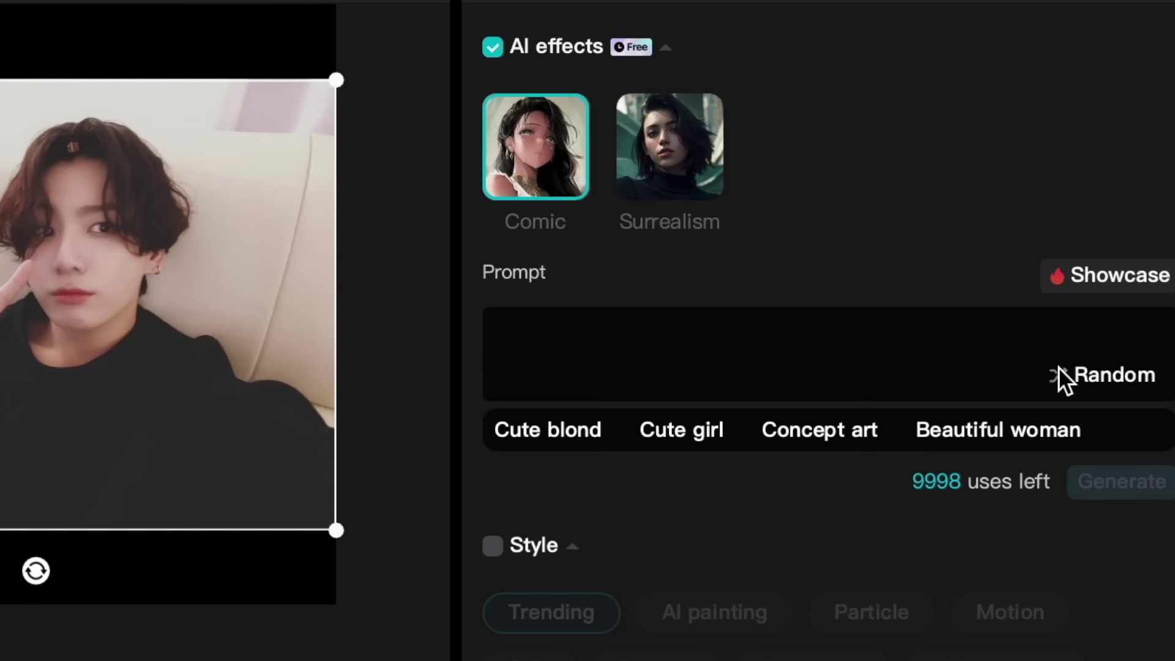
pyautogui.click(1167, 244)
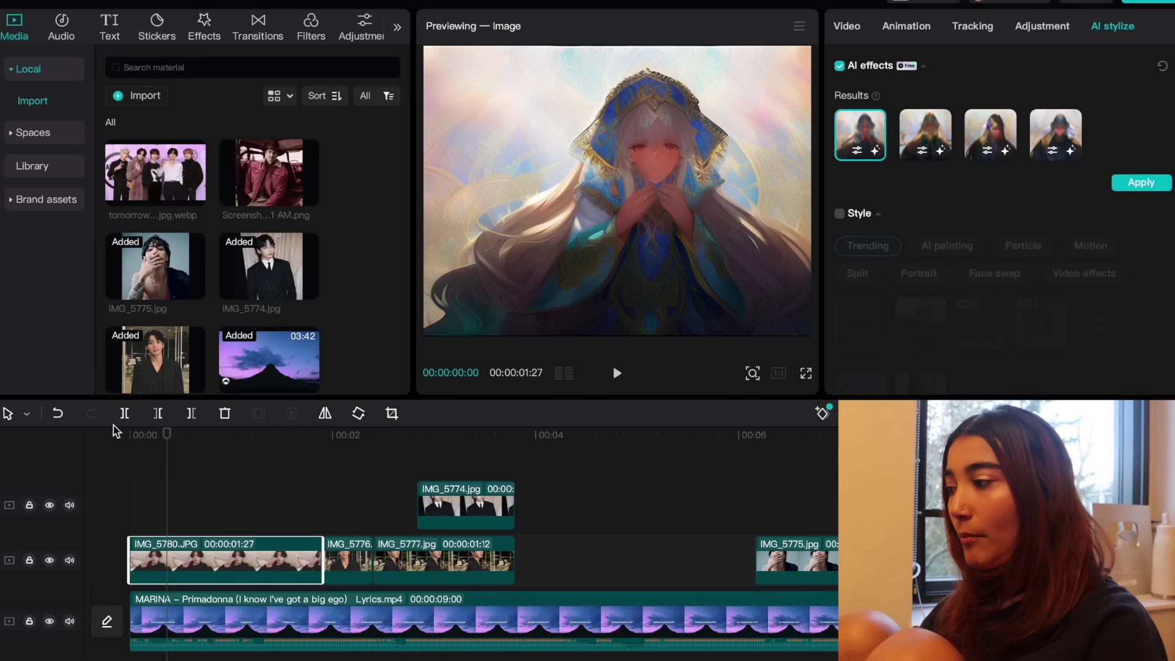
pyautogui.click(57, 414)
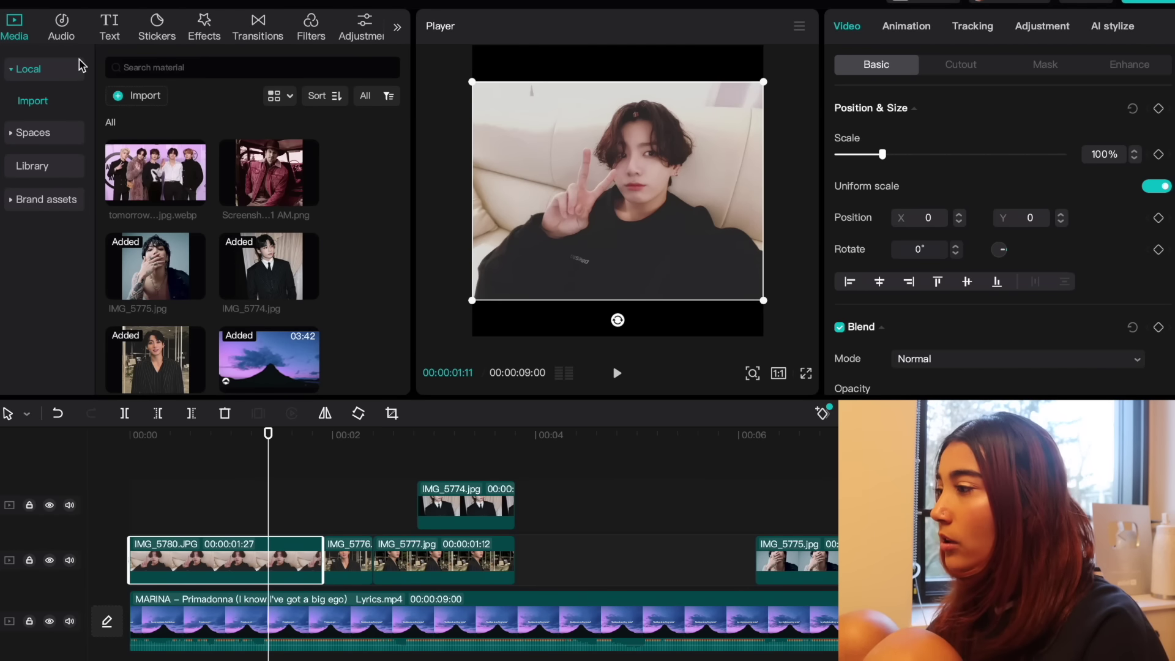
# Step: Browse the Text, Stickers and Butterflies effects collections
pyautogui.click(113, 27)
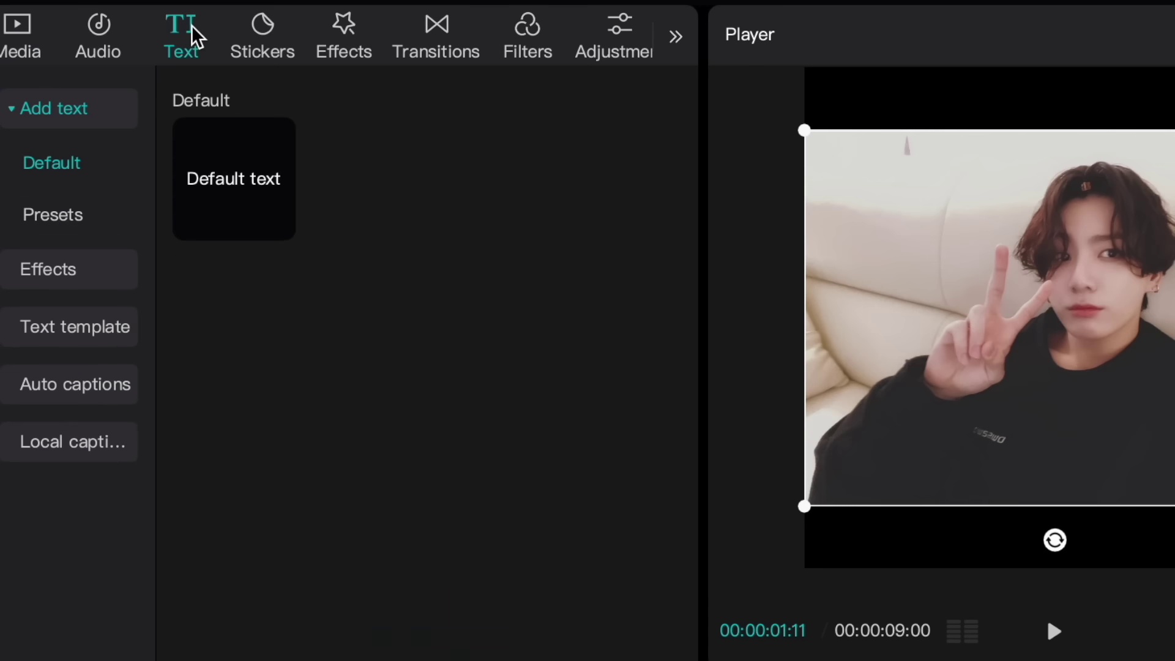
pyautogui.click(255, 45)
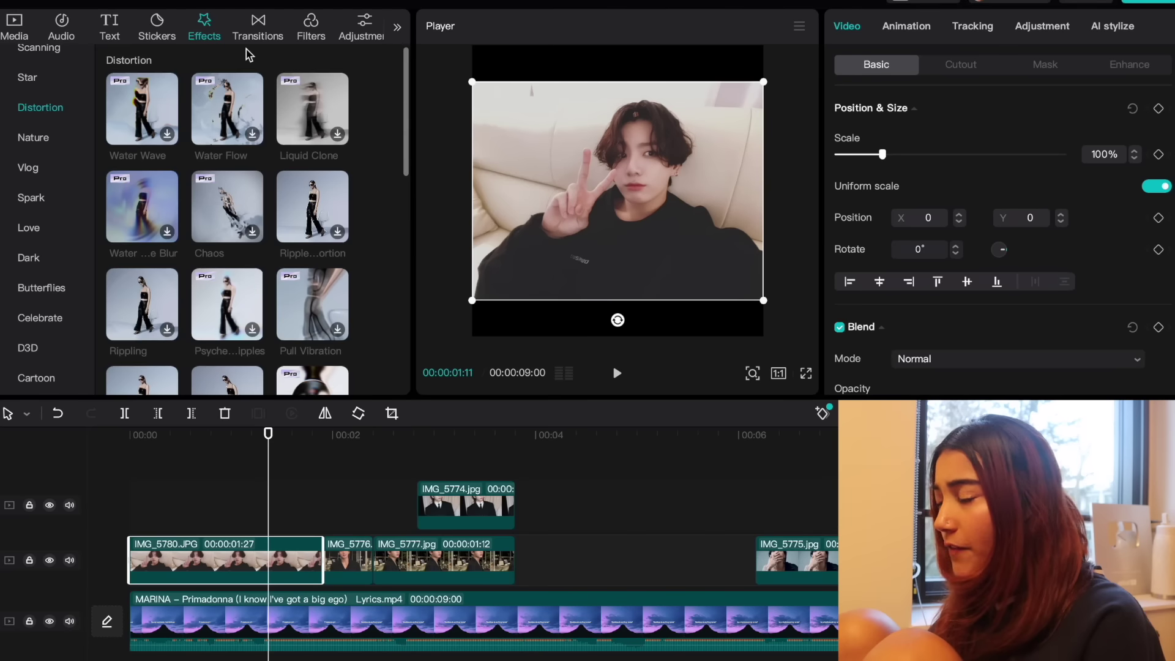
pyautogui.click(61, 505)
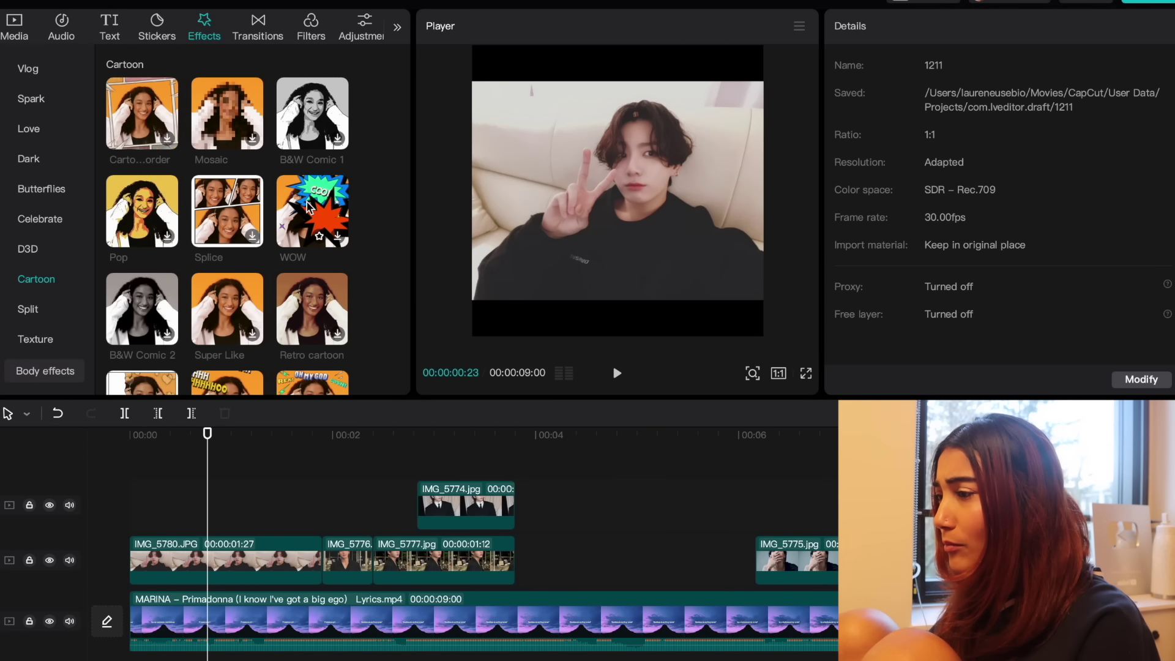
pyautogui.click(44, 188)
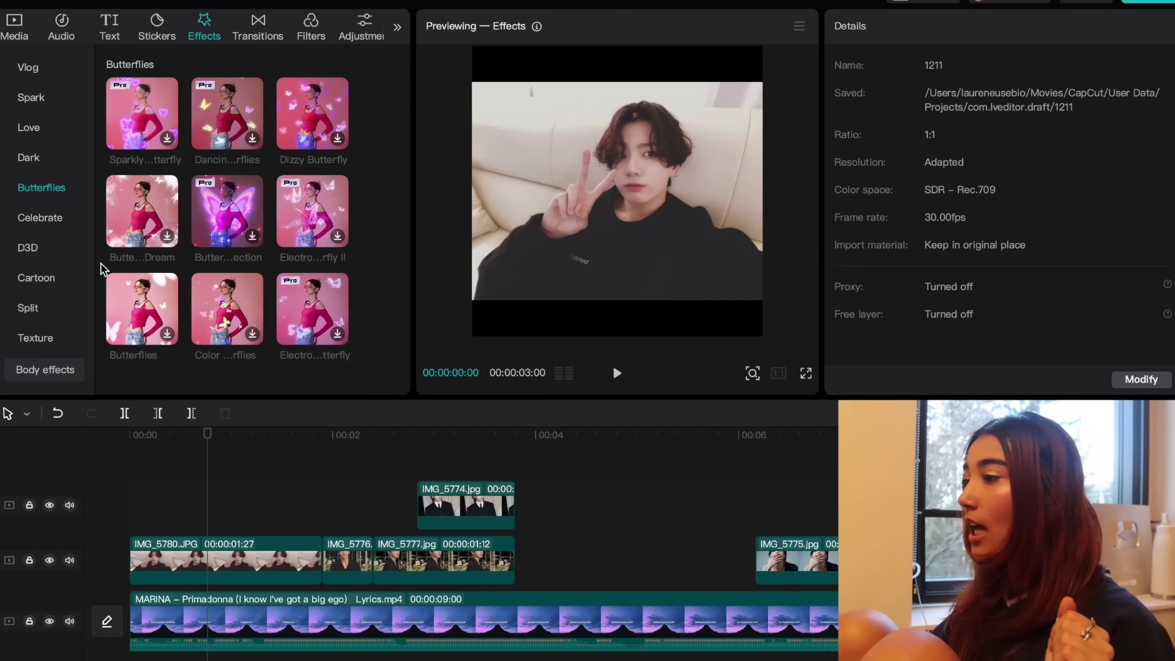
# Step: Browse the Glitch, Distortion and Slide transitions down to Split, then select IMG_5780
pyautogui.click(258, 28)
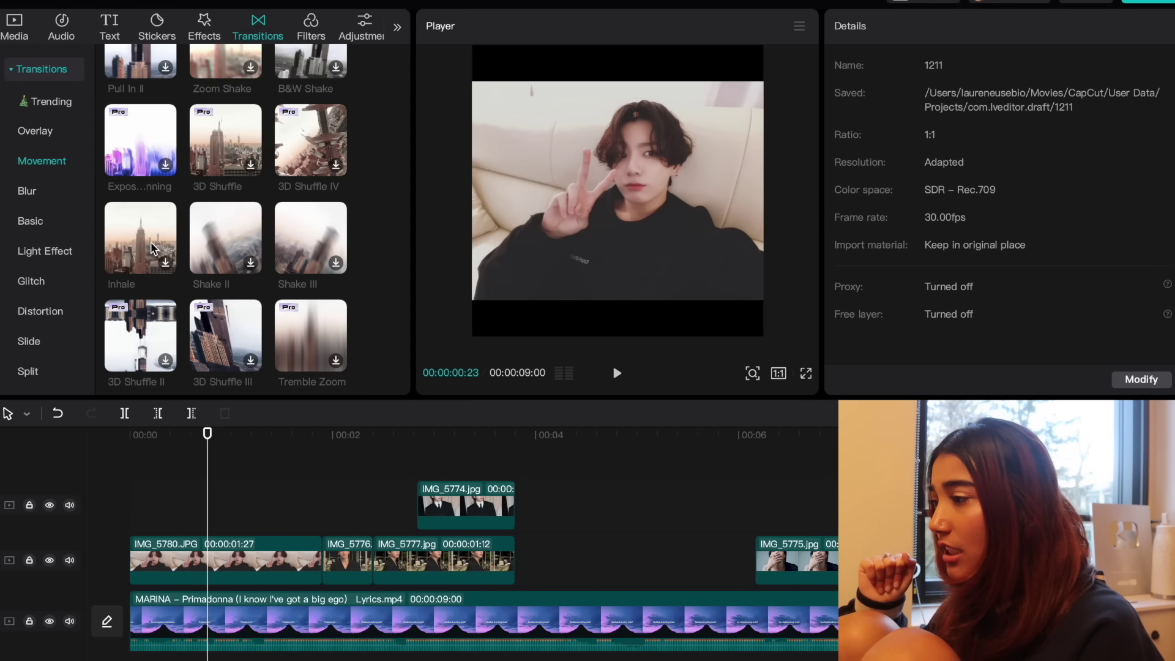
pyautogui.scroll(-3, 92, 230)
pyautogui.press('super+z')
pyautogui.click(32, 228)
pyautogui.scroll(-1, 33, 230)
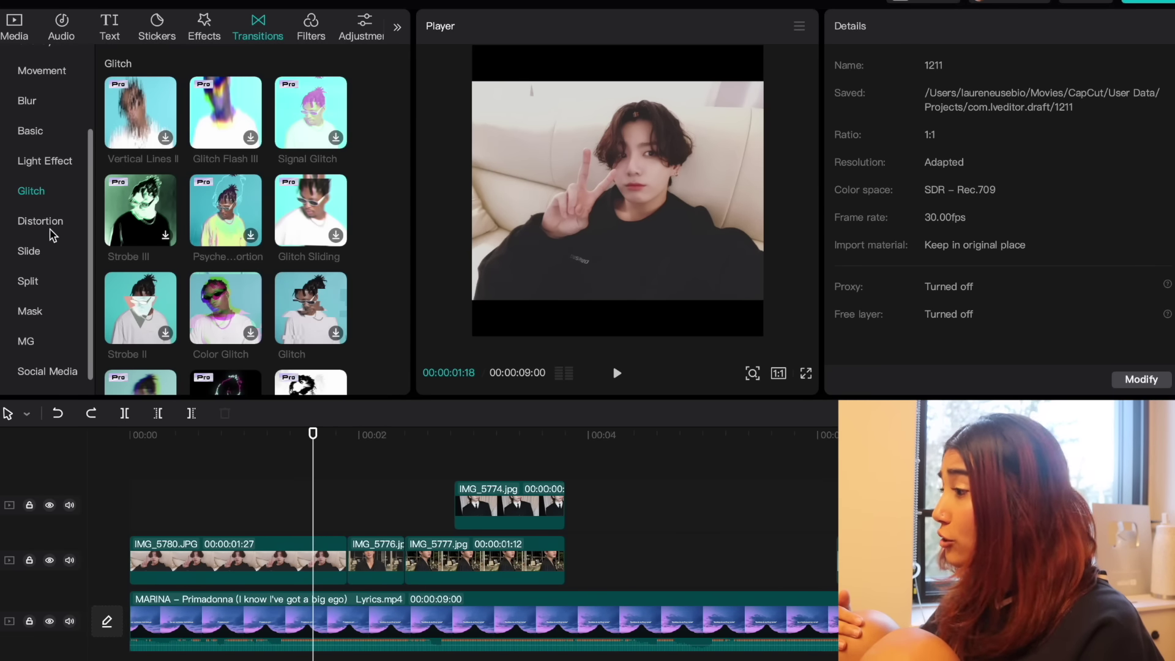
pyautogui.click(37, 223)
pyautogui.click(30, 257)
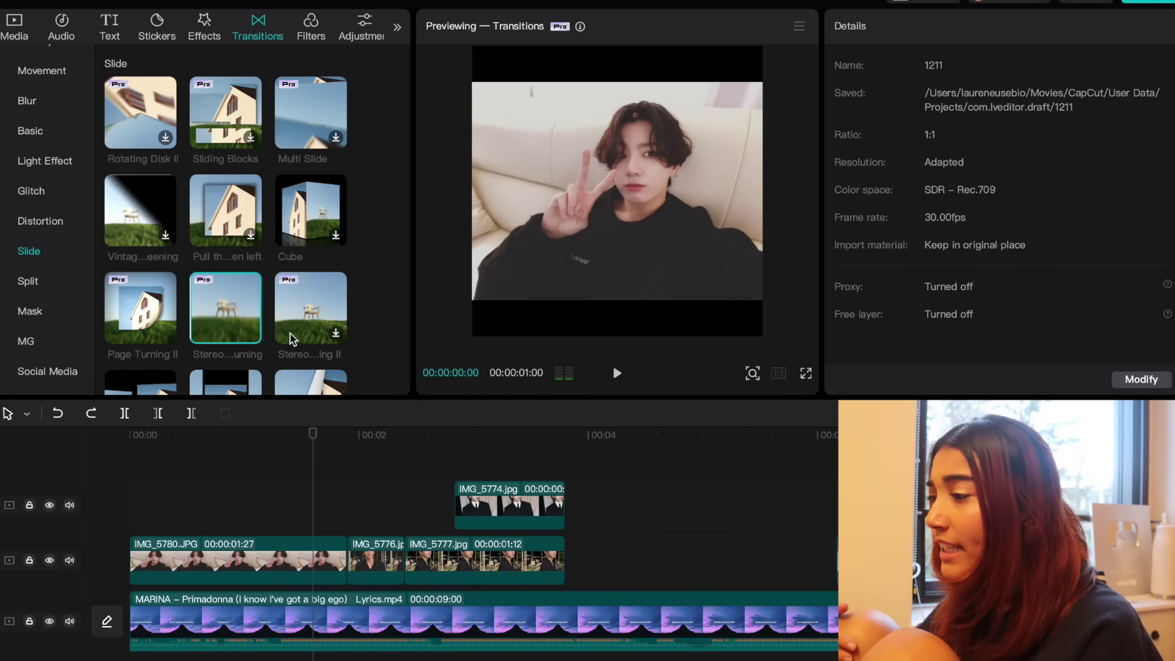
pyautogui.scroll(-3, 290, 335)
pyautogui.scroll(-5, 291, 338)
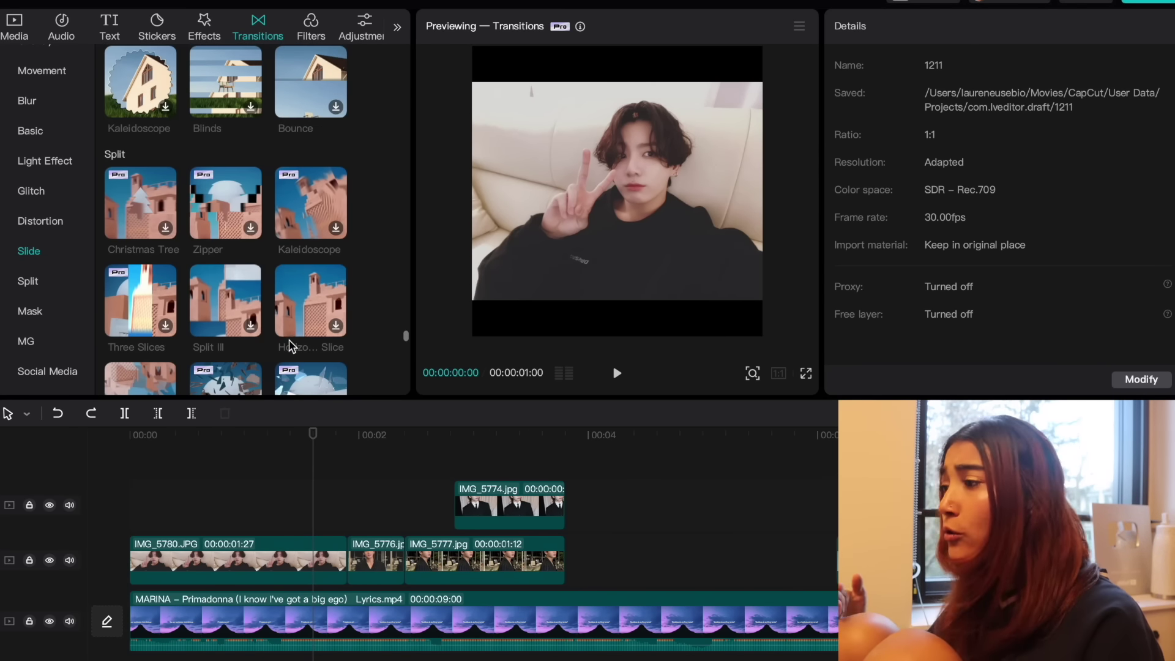
pyautogui.scroll(-2, 289, 339)
pyautogui.click(204, 575)
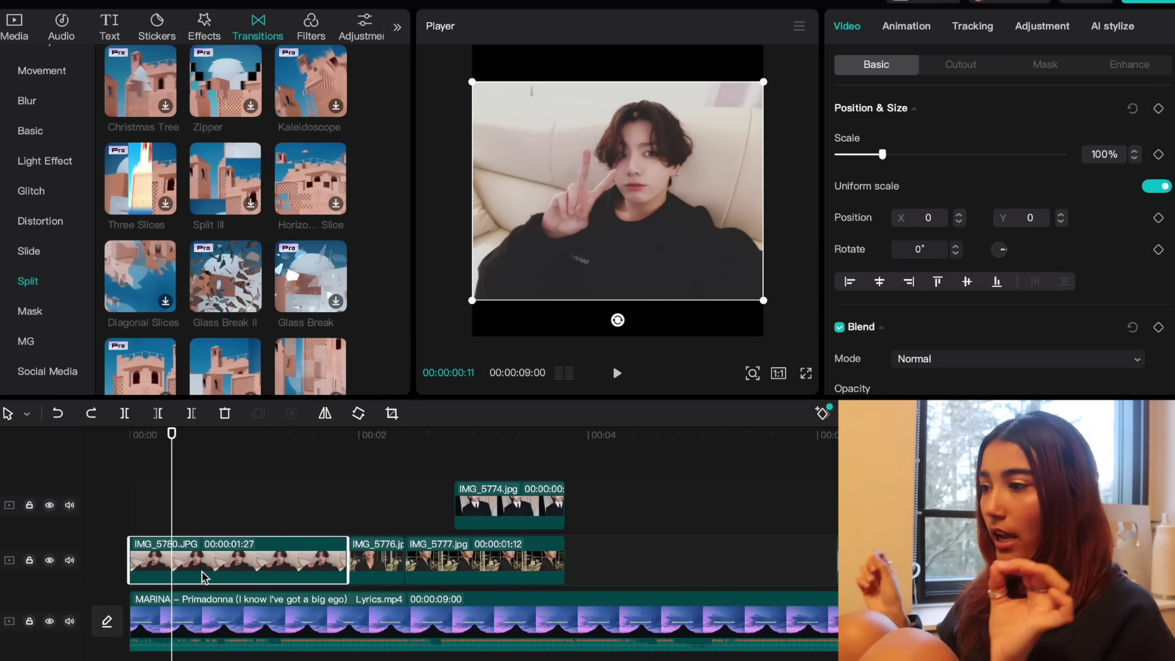
# Step: Show the Split effects and change the canvas ratio to 4:3
pyautogui.scroll(15, 369, 211)
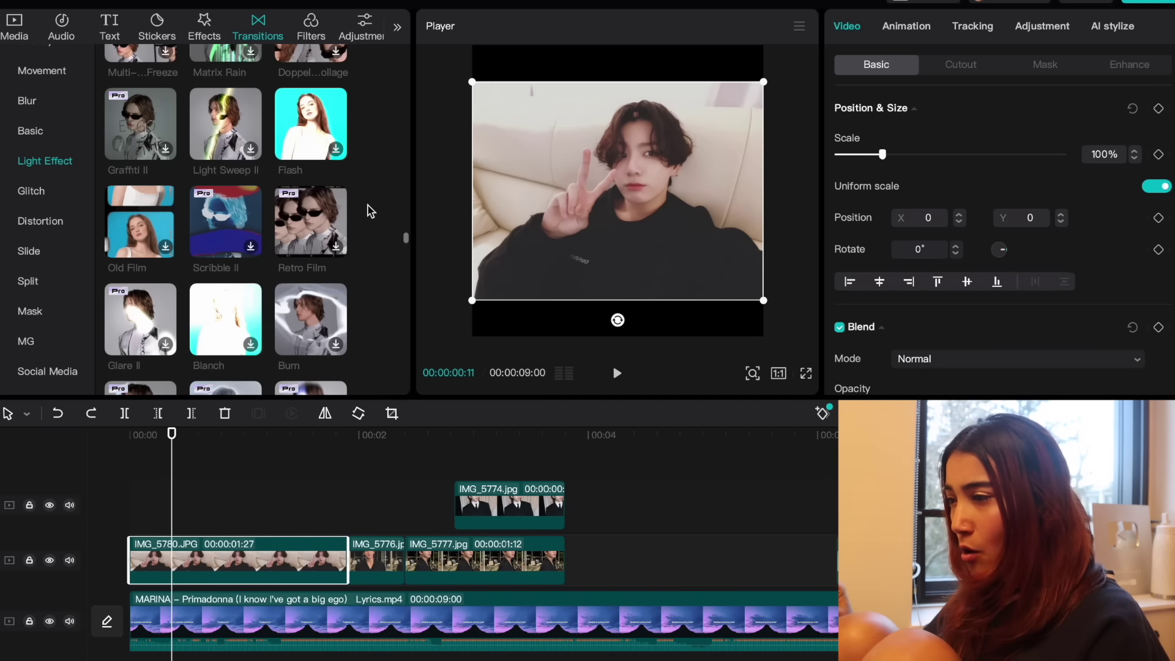
pyautogui.scroll(10, 373, 209)
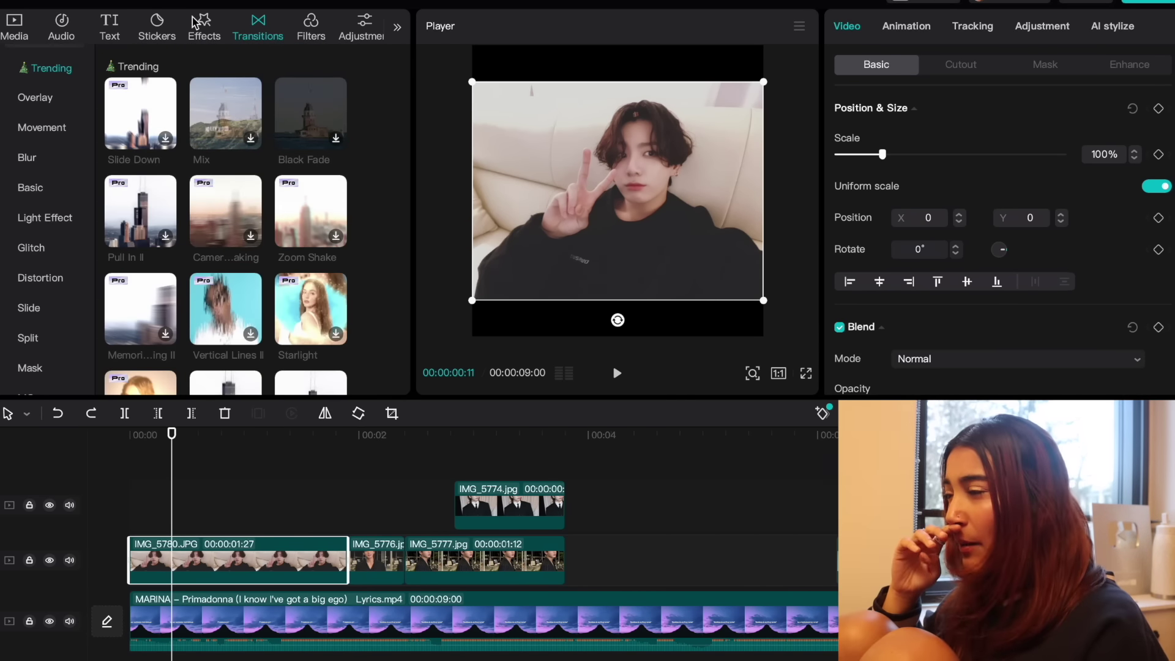
pyautogui.click(208, 24)
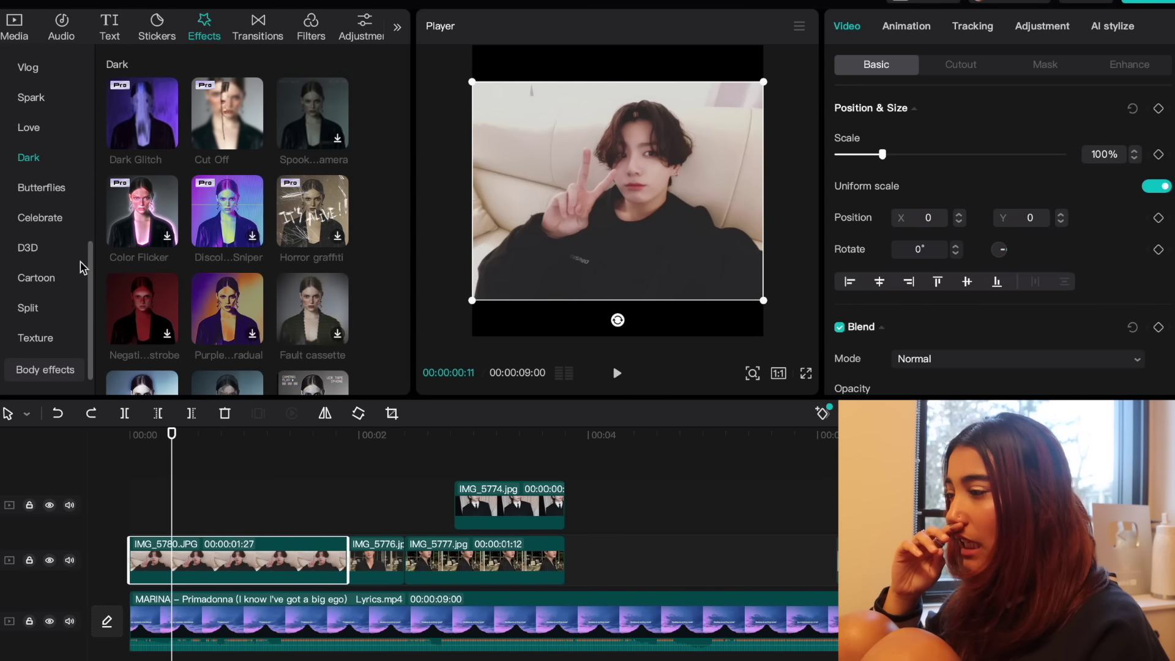
pyautogui.click(28, 308)
pyautogui.scroll(-1, 322, 227)
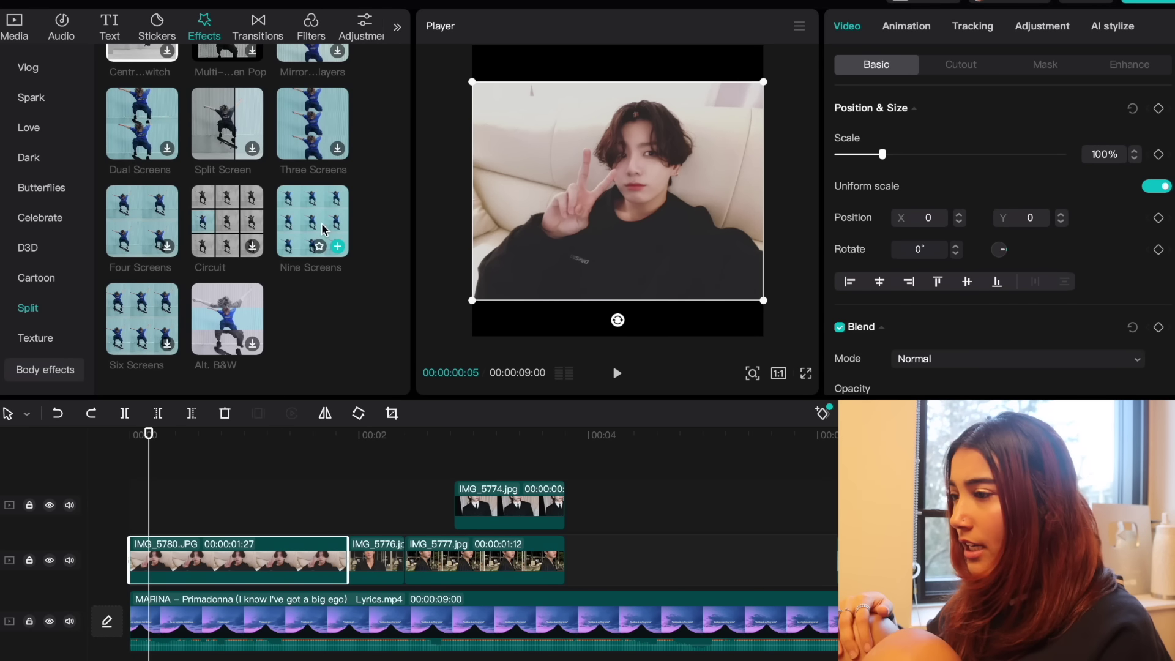
pyautogui.click(229, 554)
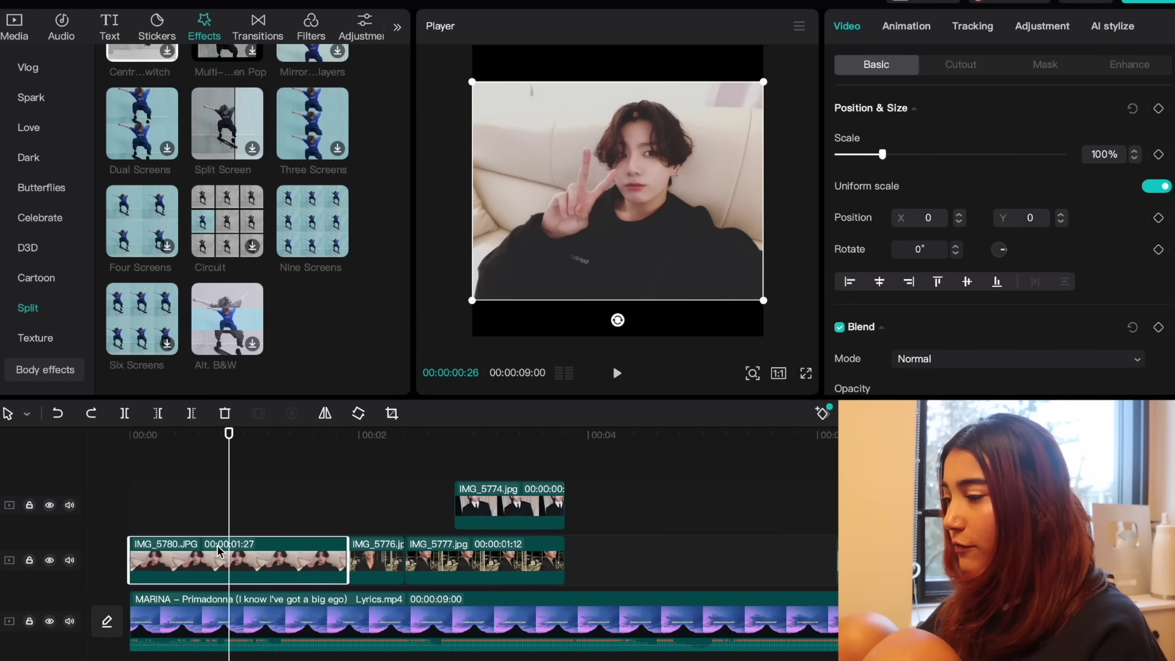
pyautogui.click(779, 373)
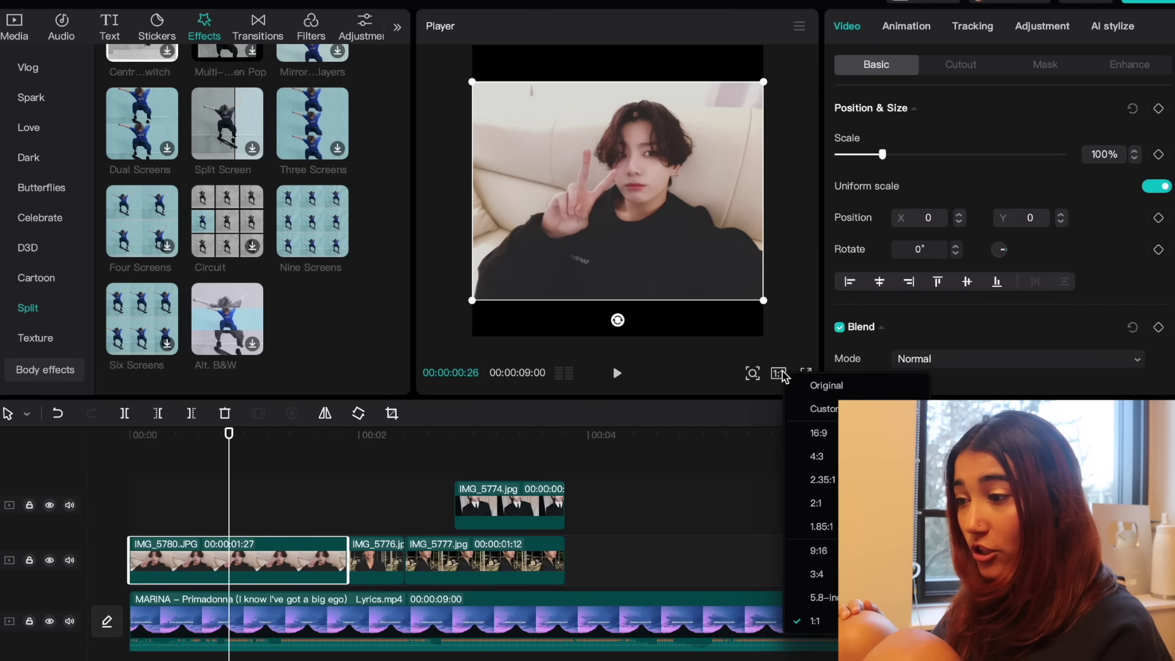
pyautogui.click(817, 456)
# Step: Trial Nine Screens on a compound of the first photo at 1:1, then undo the compound
pyautogui.rightClick(245, 560)
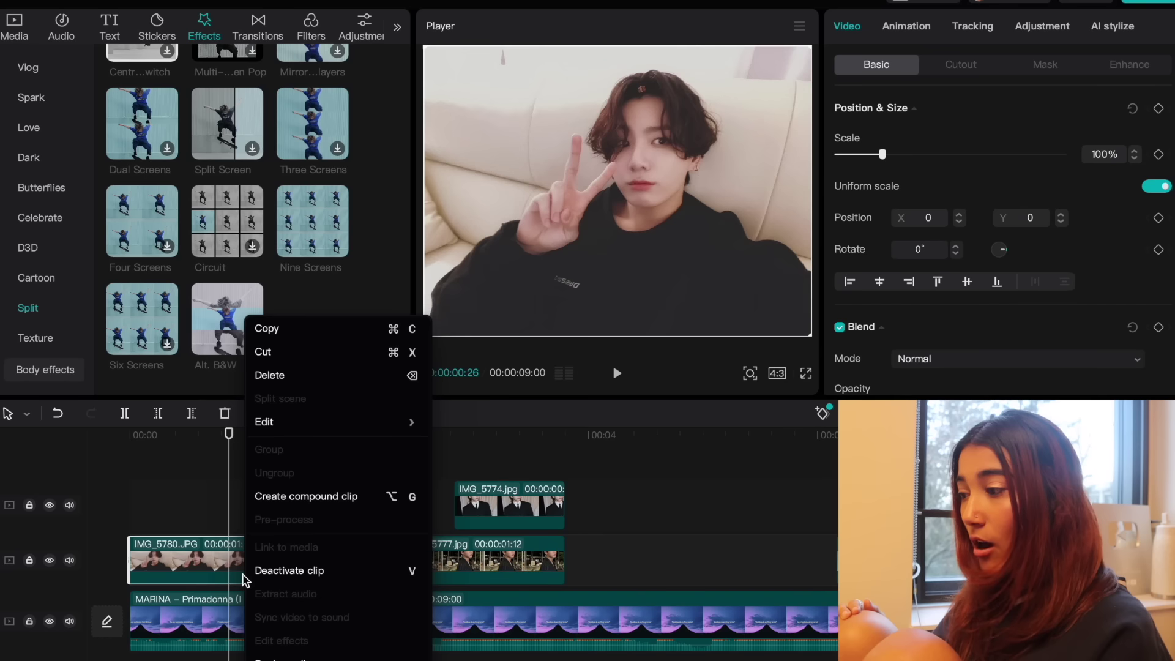
pyautogui.click(278, 498)
pyautogui.moveTo(312, 220); pyautogui.dragTo(233, 558)
pyautogui.click(778, 374)
pyautogui.click(807, 625)
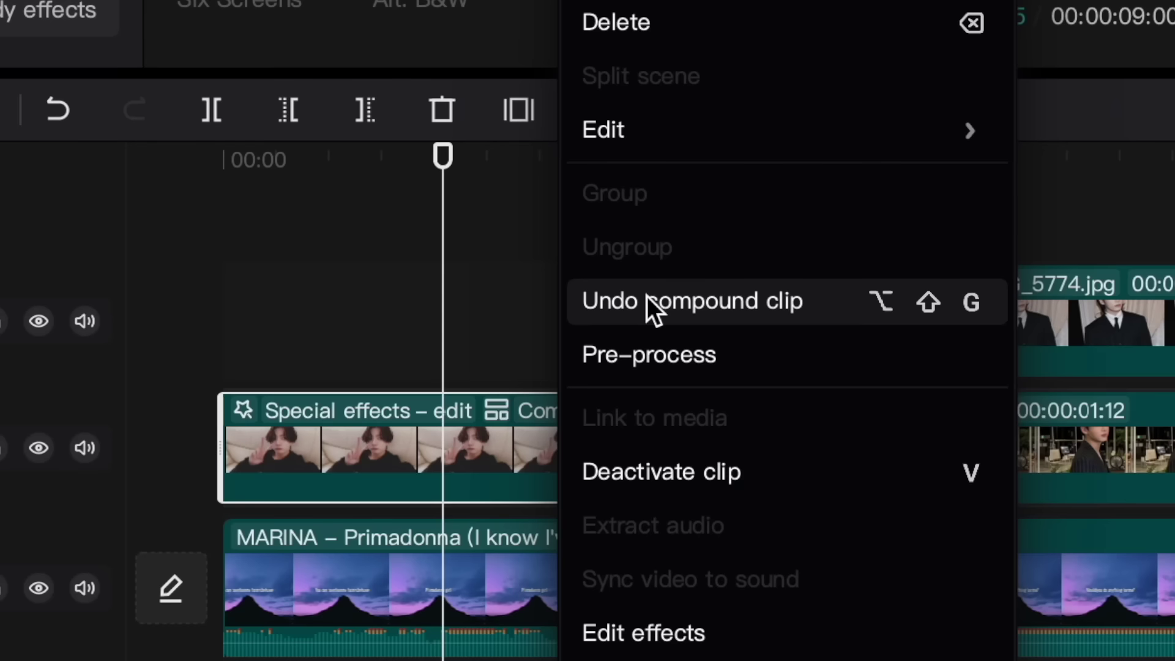
pyautogui.click(314, 501)
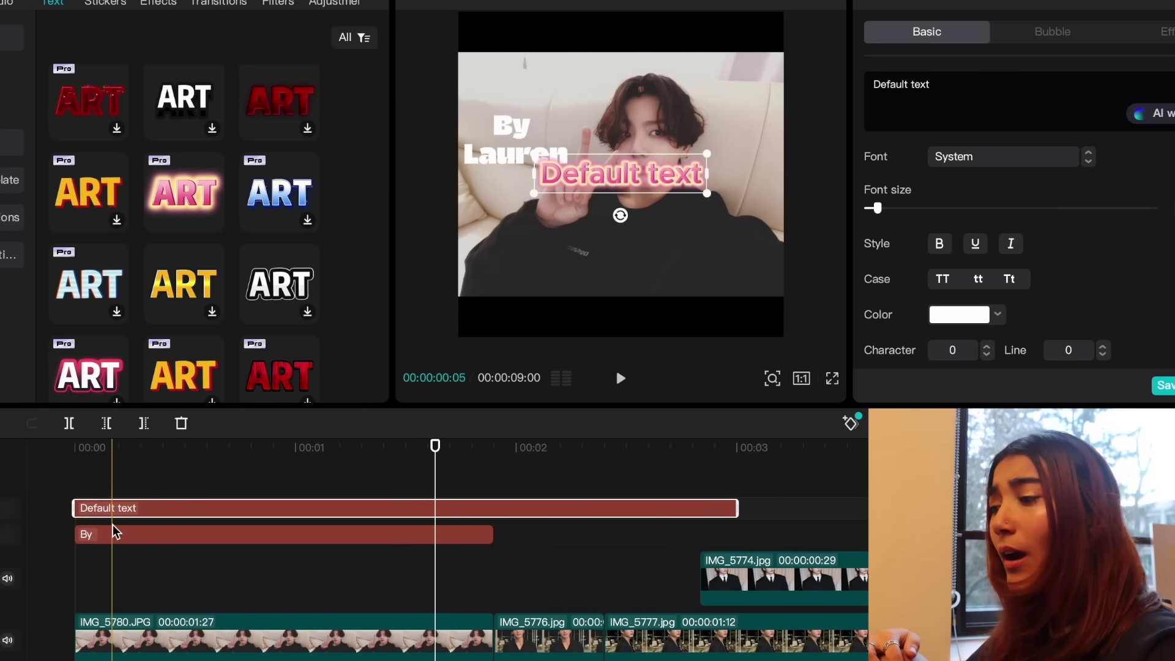
# Step: Give the By Lauren caption the pink glowing ART text effect
pyautogui.click(165, 489)
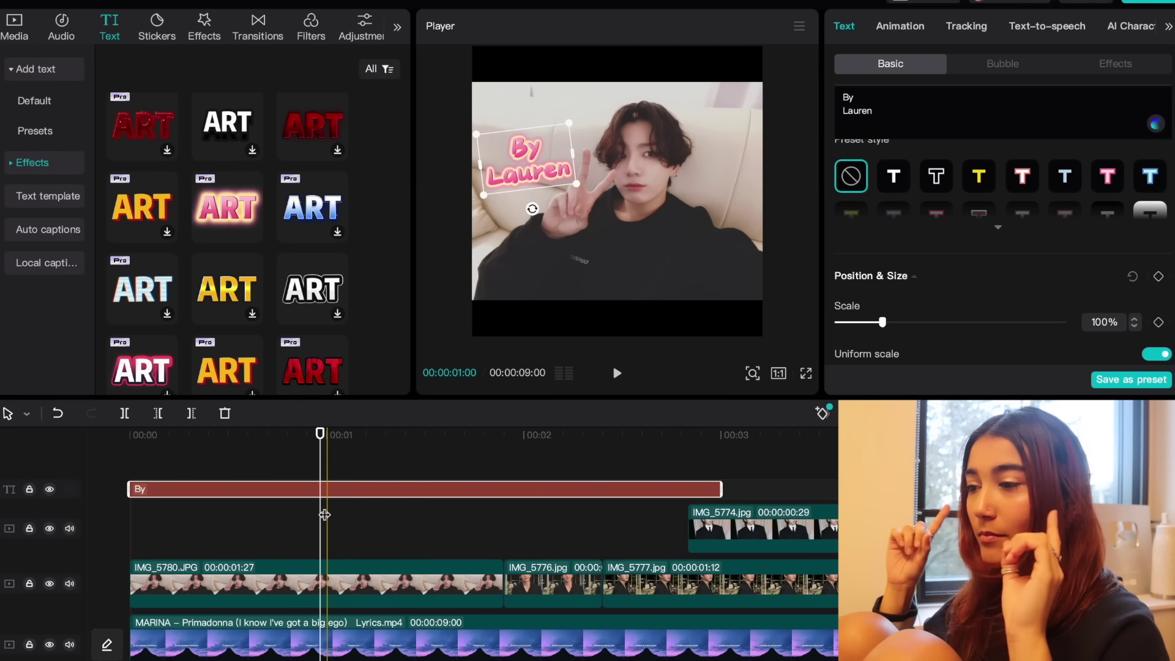
# Step: Add 0% and 100% scale keyframes to the By Lauren caption and show its keyframe lane
pyautogui.click(1158, 323)
pyautogui.scroll(-2, 1116, 257)
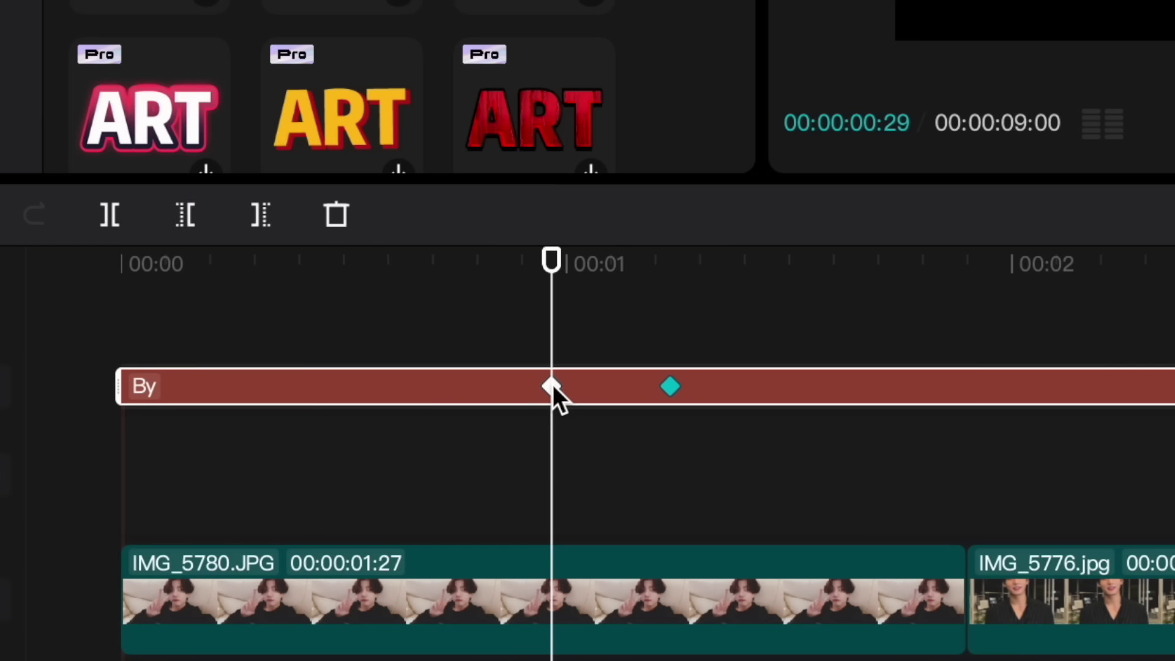
pyautogui.moveTo(320, 489); pyautogui.dragTo(262, 490)
pyautogui.click(373, 490)
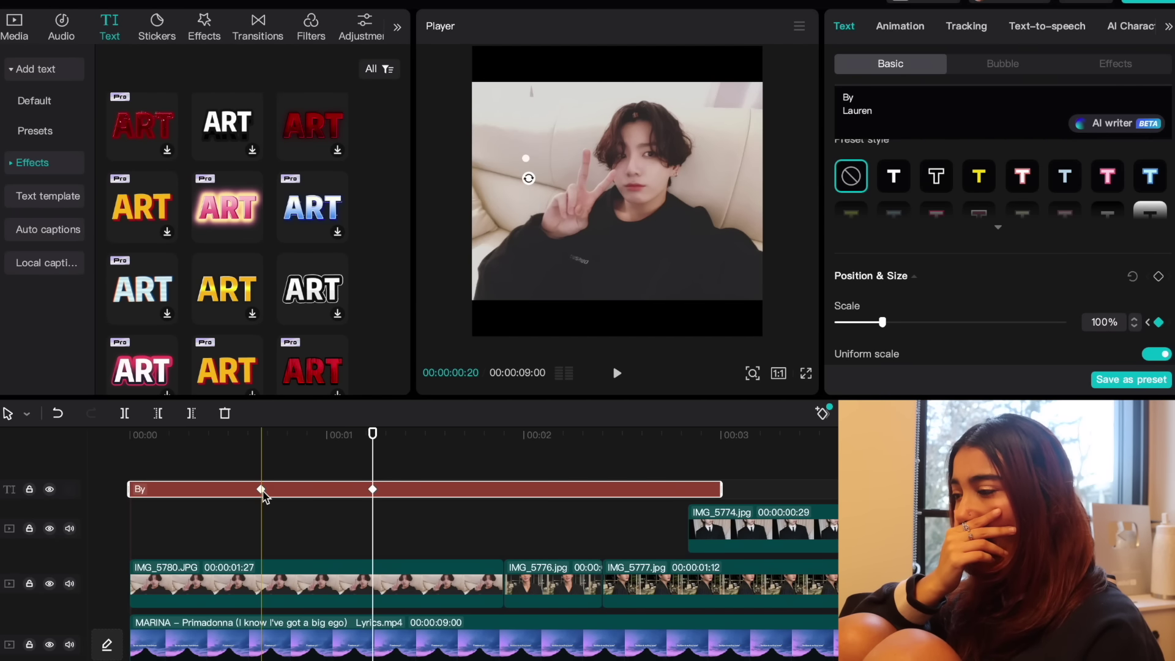
pyautogui.rightClick(261, 489)
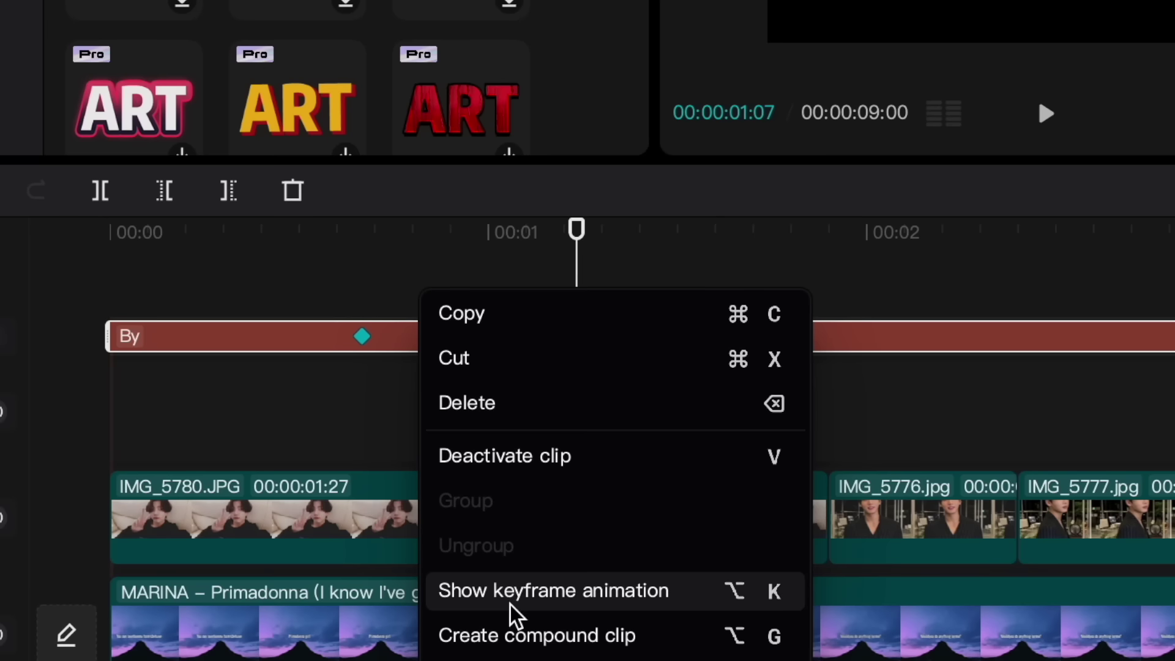
pyautogui.click(509, 604)
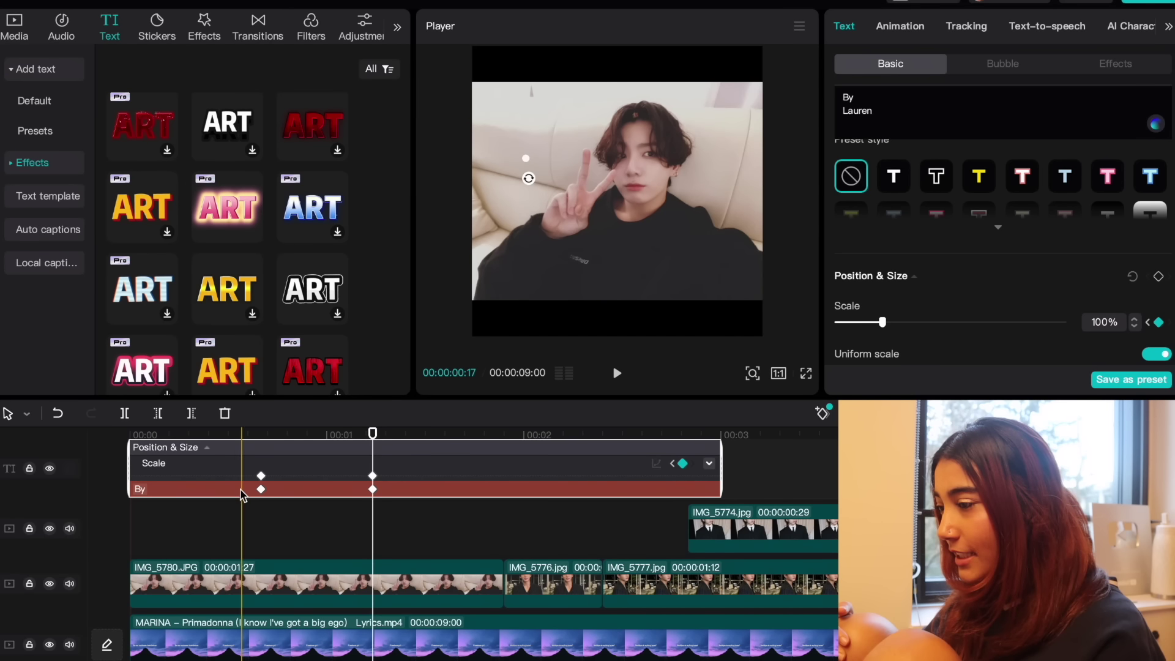
# Step: Switch the scale lane to a graph and shape an eased S-curve between the keyframes
pyautogui.click(659, 469)
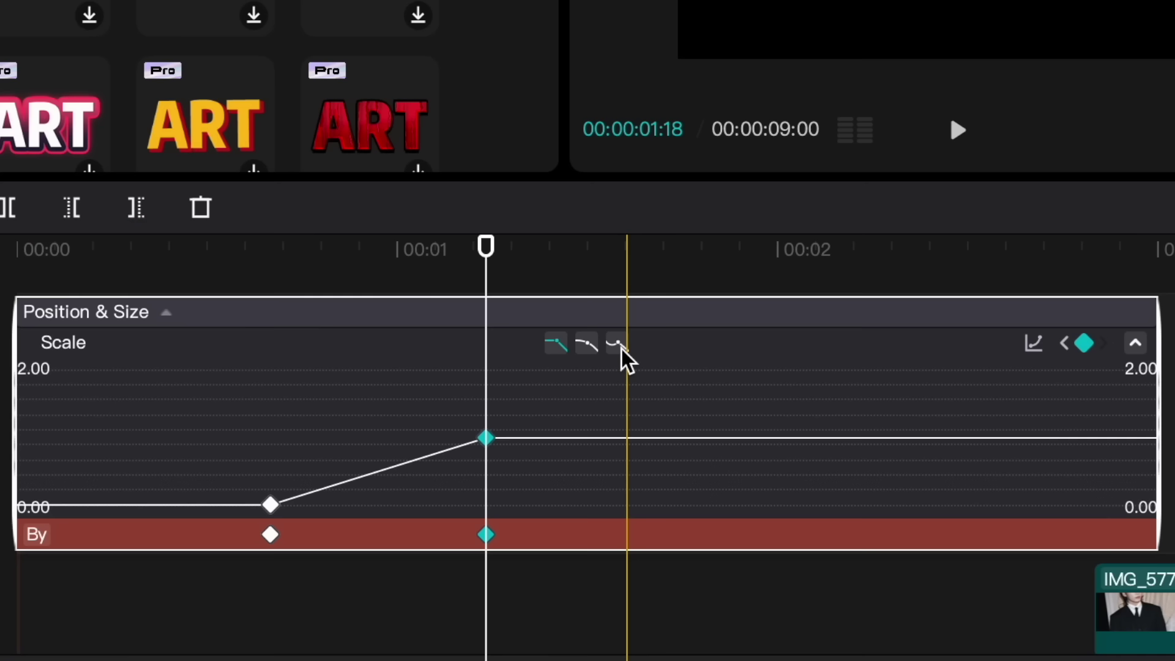
pyautogui.click(441, 484)
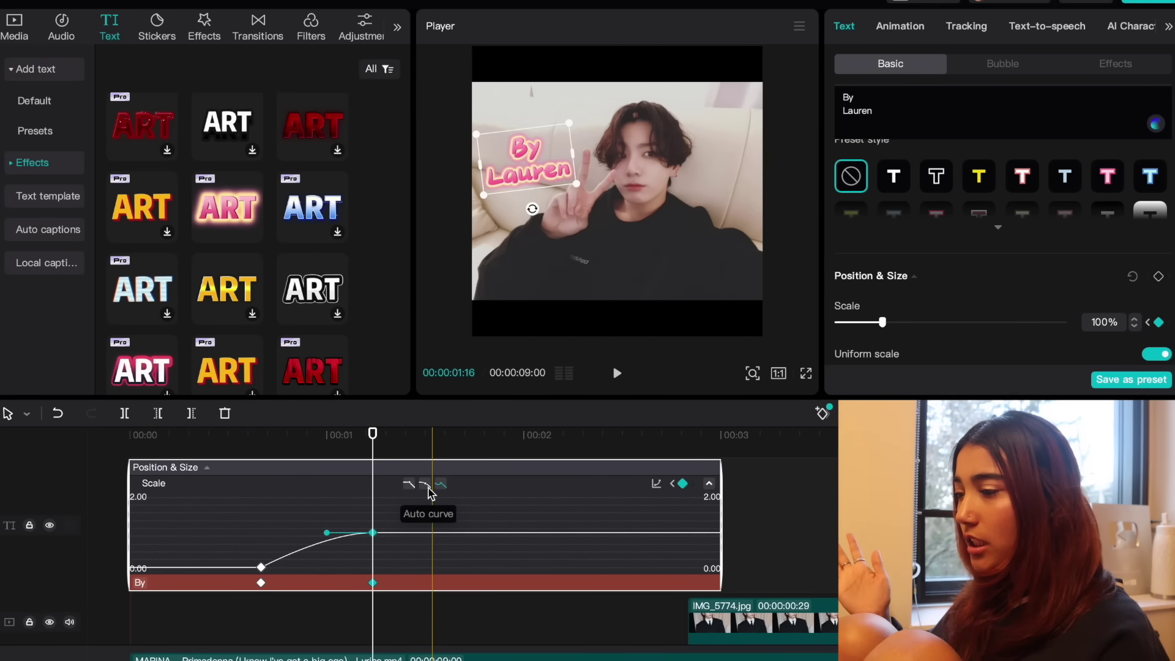
pyautogui.click(425, 484)
pyautogui.click(261, 568)
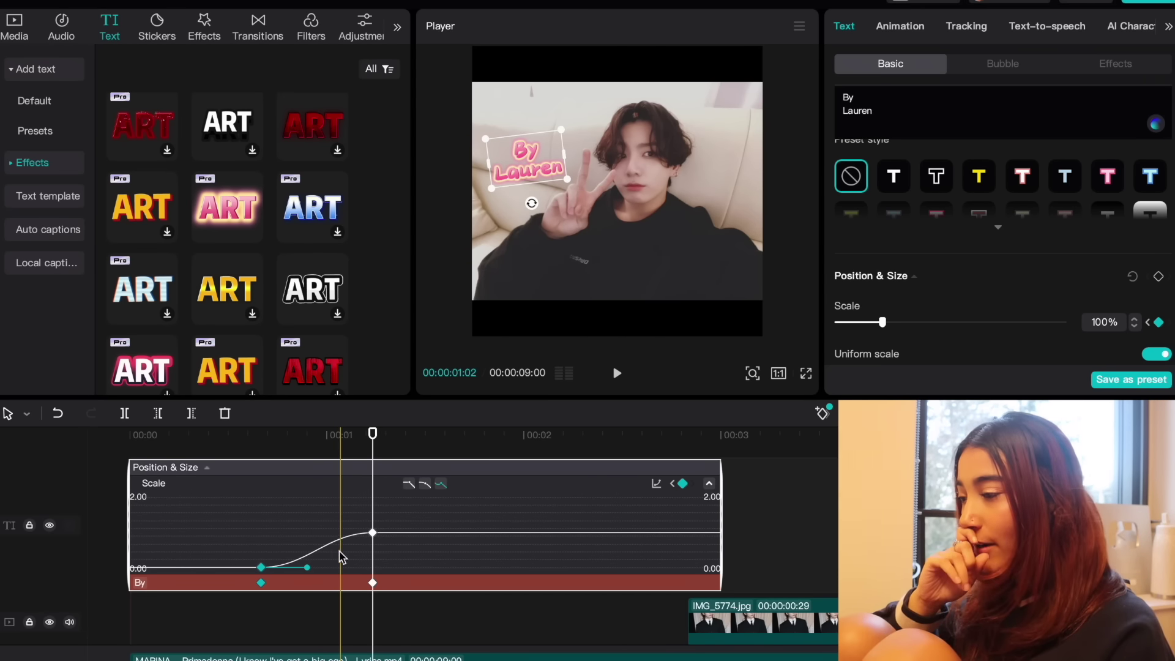
pyautogui.moveTo(373, 532); pyautogui.dragTo(326, 533)
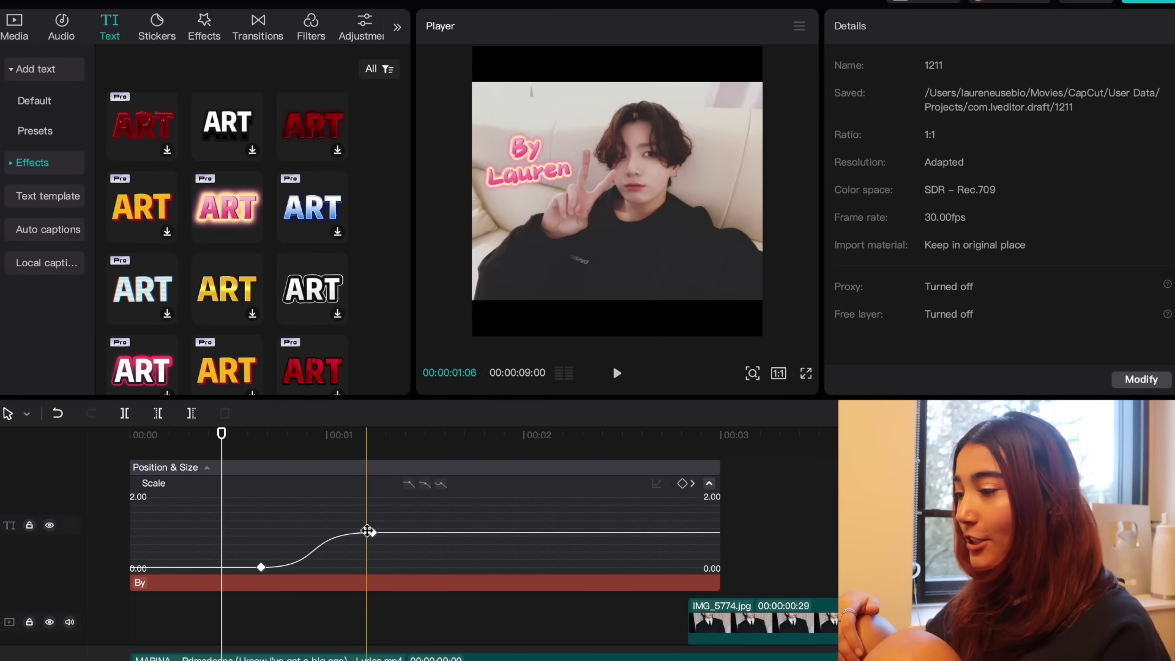
pyautogui.click(261, 567)
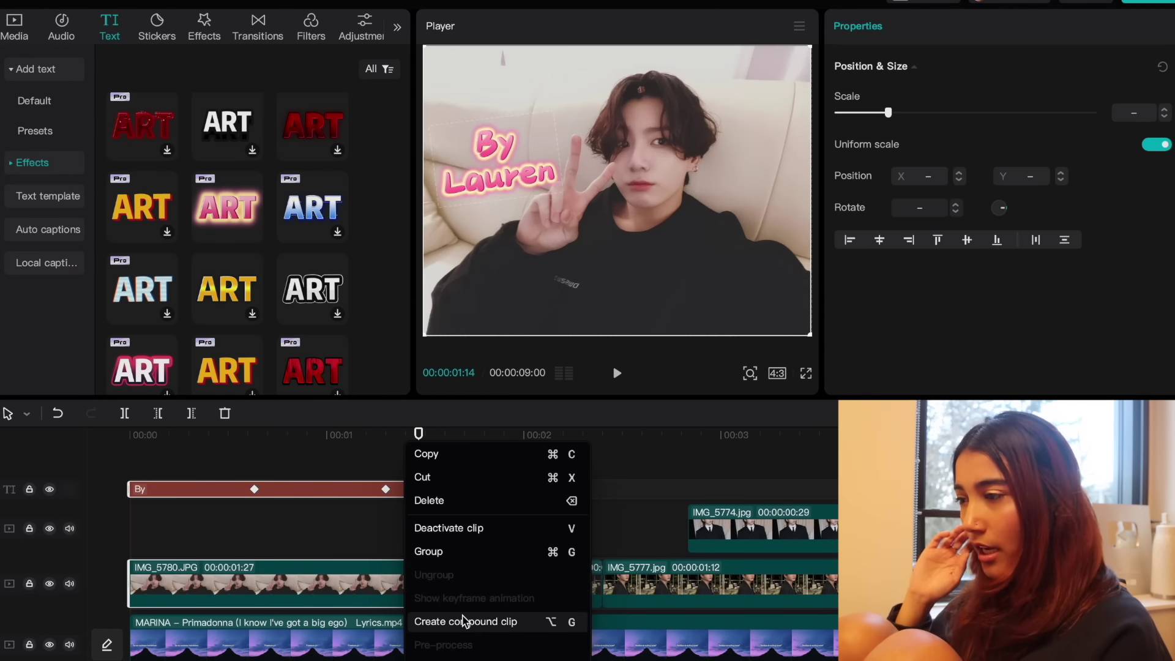
# Step: Compound the photo and caption, add Nine Screens, scale to 135% and shift the grid sideways
pyautogui.click(467, 619)
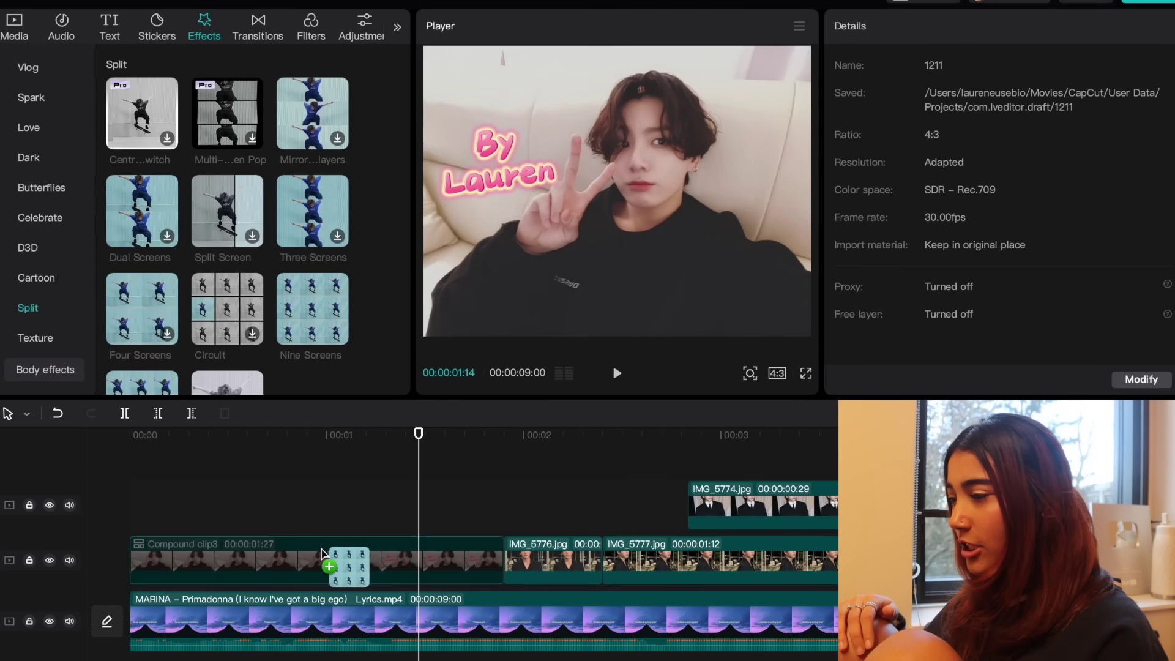
pyautogui.moveTo(345, 566); pyautogui.dragTo(345, 567)
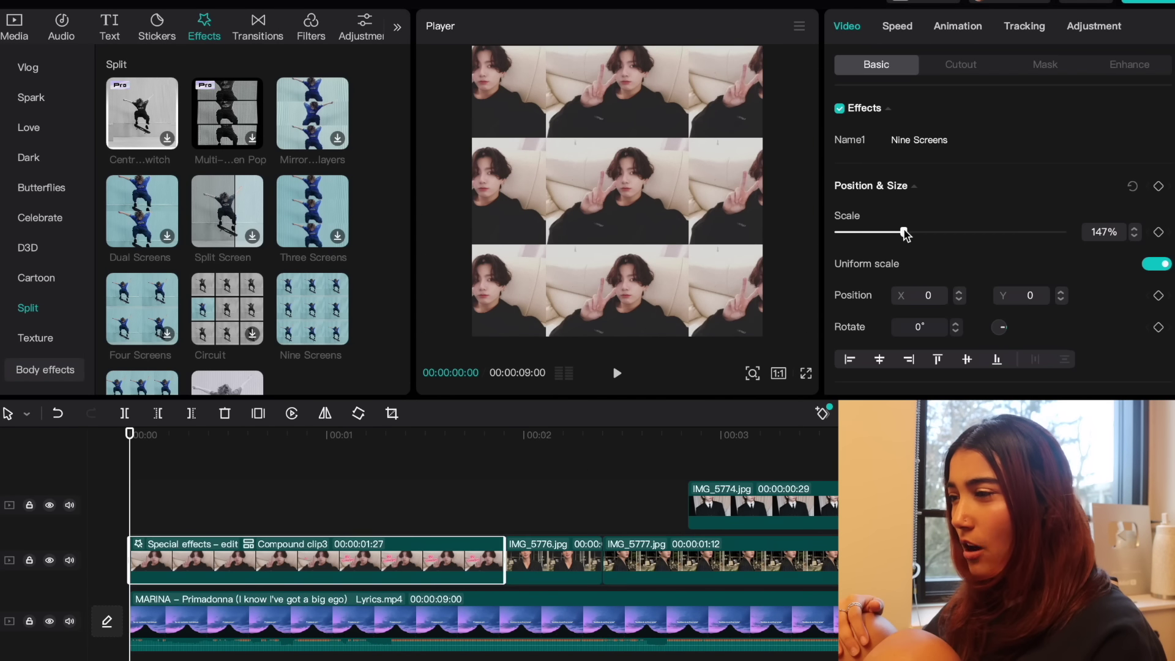
pyautogui.moveTo(904, 235)
pyautogui.mouseDown()
pyautogui.moveTo(884, 231)
pyautogui.moveTo(898, 233)
pyautogui.mouseUp()
pyautogui.scroll(-1, 934, 237)
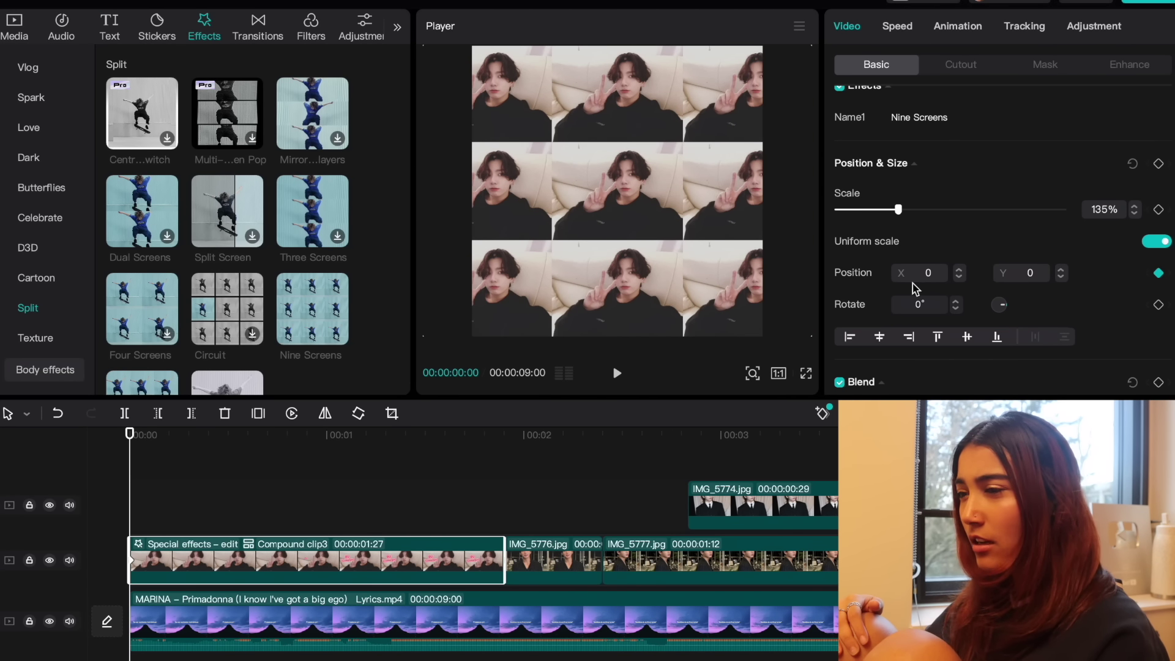
pyautogui.moveTo(659, 203); pyautogui.dragTo(608, 206)
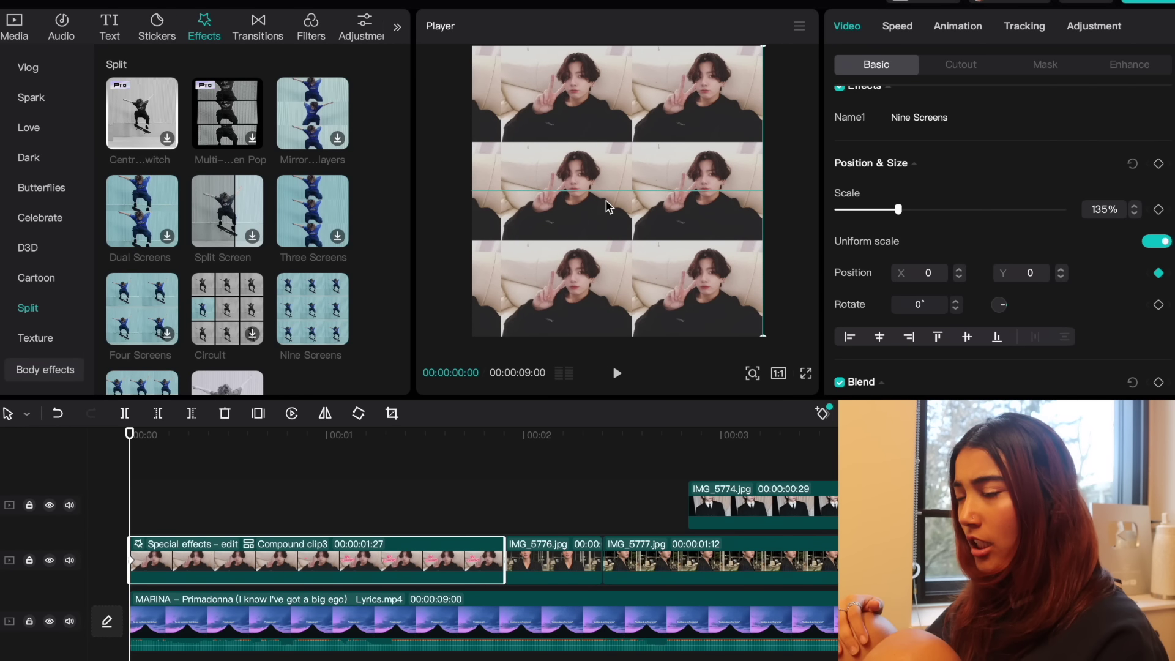
pyautogui.moveTo(312, 442); pyautogui.dragTo(498, 443)
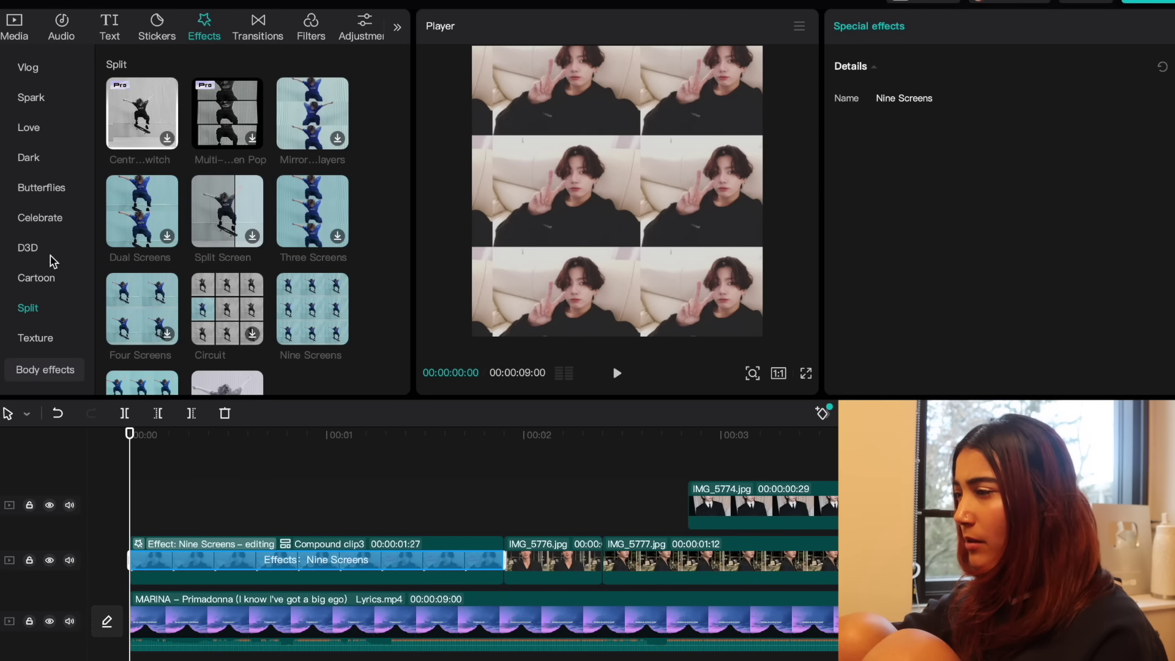
# Step: Stack Wide Angle Distortion onto Compound clip3 over Nine Screens
pyautogui.scroll(1, 58, 175)
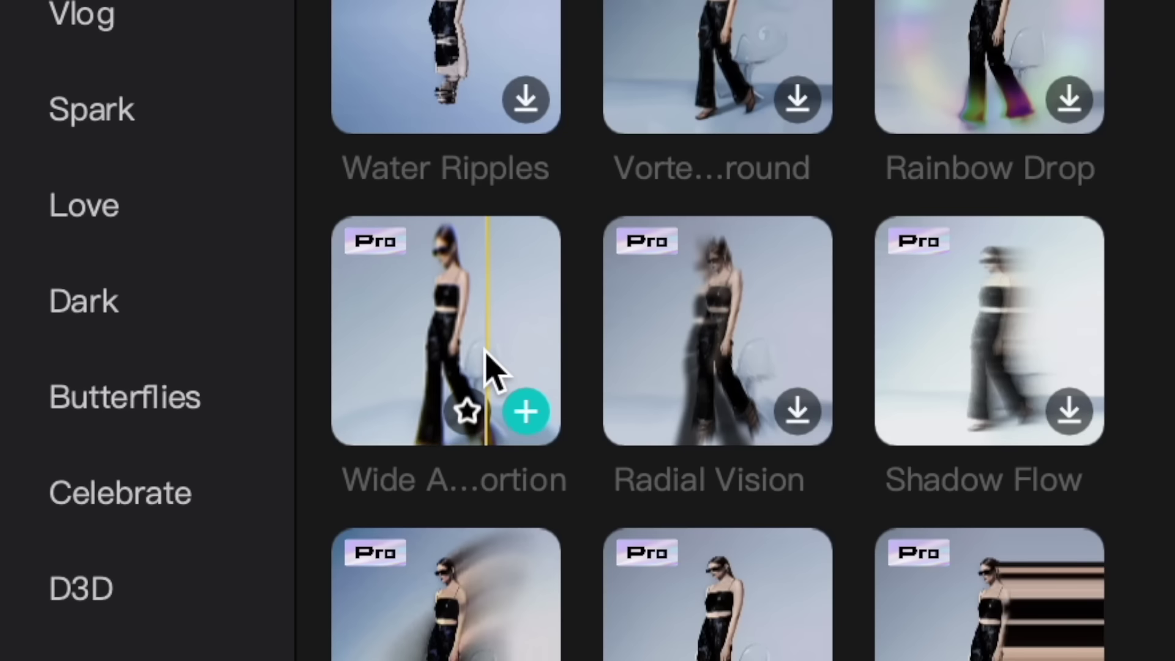
pyautogui.click(142, 265)
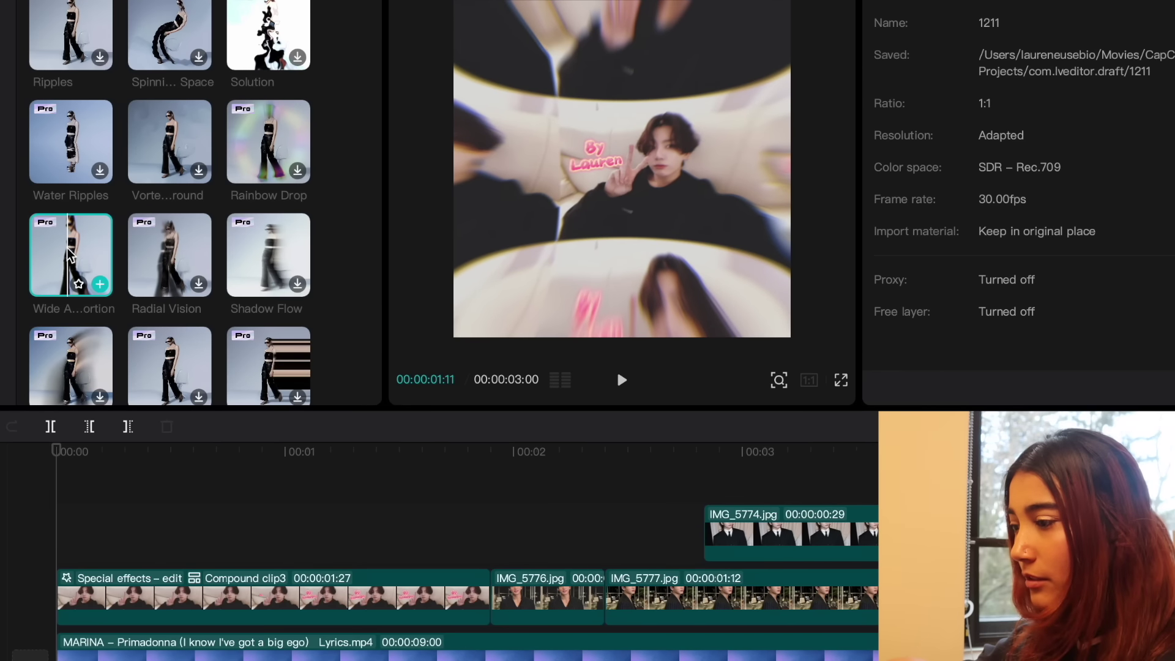
pyautogui.moveTo(71, 250); pyautogui.dragTo(163, 598)
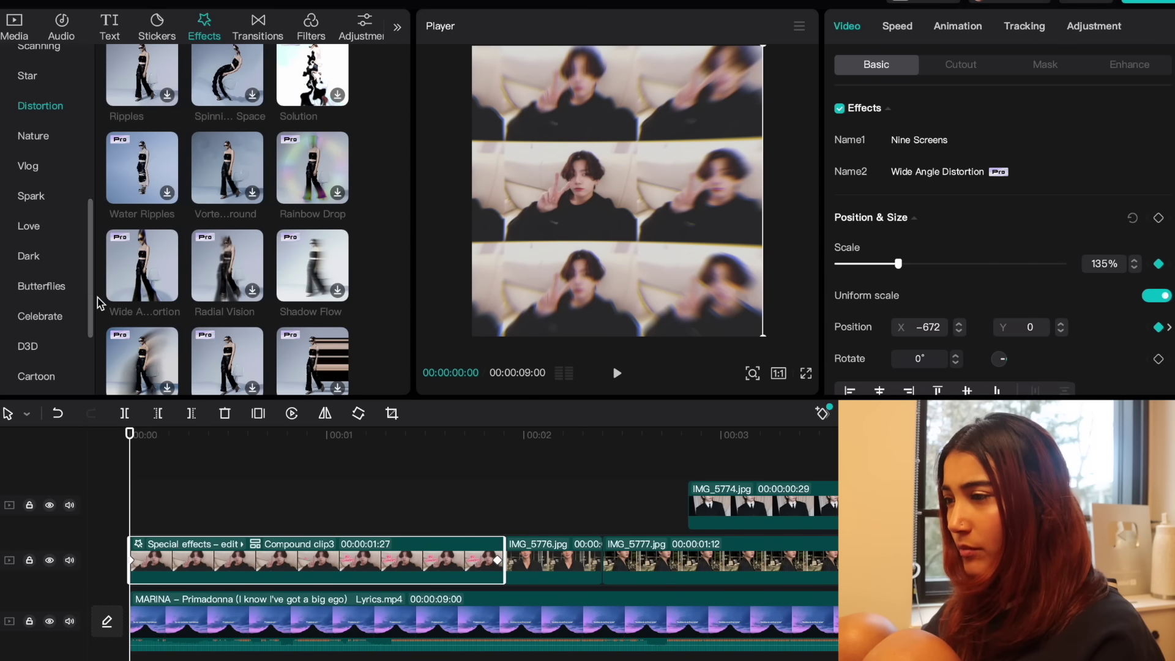
# Step: Zoom the nine-screen clip to 203% scale and preview its slide to the last keyframe
pyautogui.moveTo(130, 435); pyautogui.dragTo(315, 433)
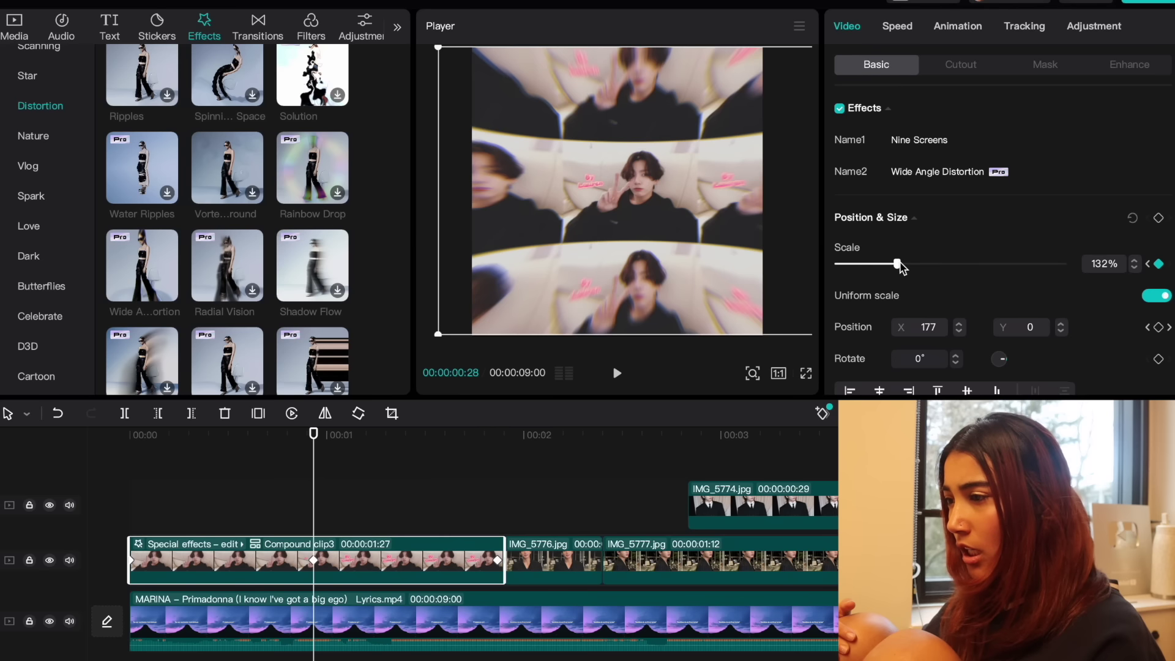
pyautogui.moveTo(900, 263); pyautogui.dragTo(932, 268)
pyautogui.moveTo(313, 435); pyautogui.dragTo(495, 435)
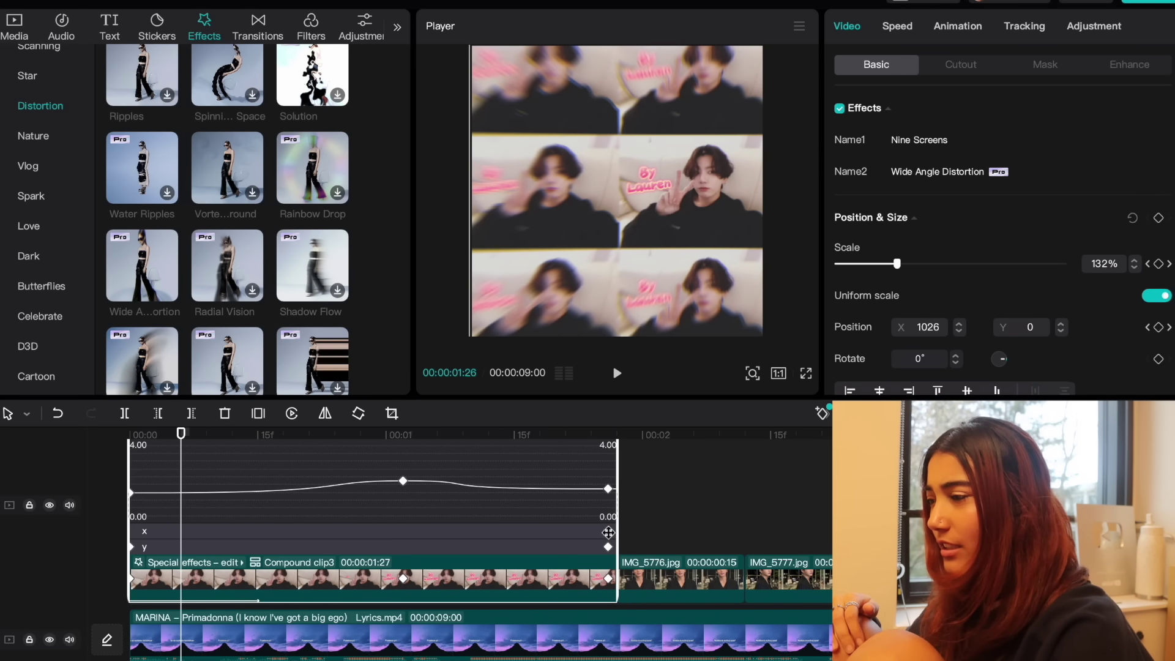
# Step: Centre the face with a Position keyframe, add Rotate keyframes at both ends, and tilt the middle one
pyautogui.scroll(-1, 916, 304)
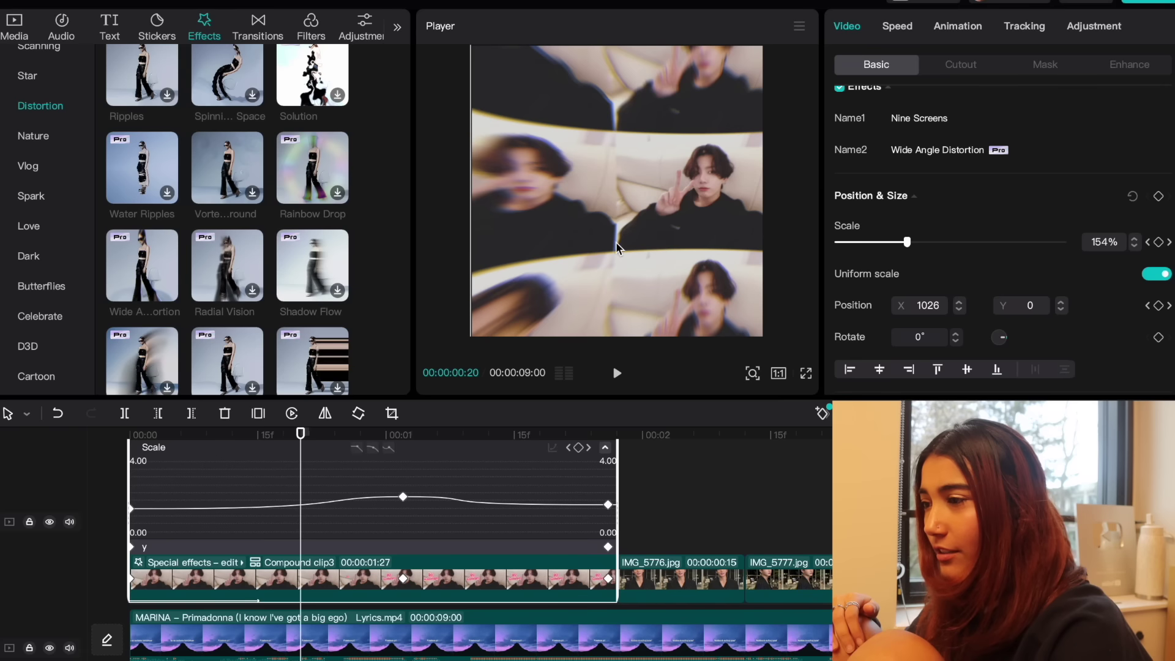
pyautogui.moveTo(617, 247); pyautogui.dragTo(675, 187)
pyautogui.moveTo(301, 433); pyautogui.dragTo(402, 436)
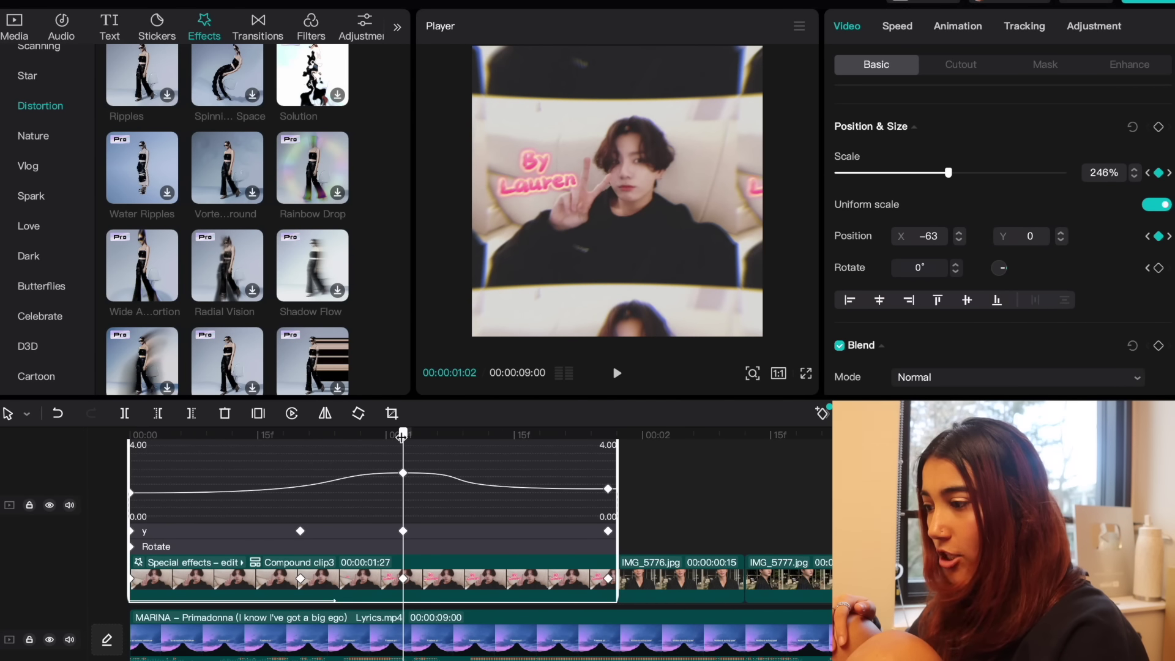
pyautogui.click(1159, 267)
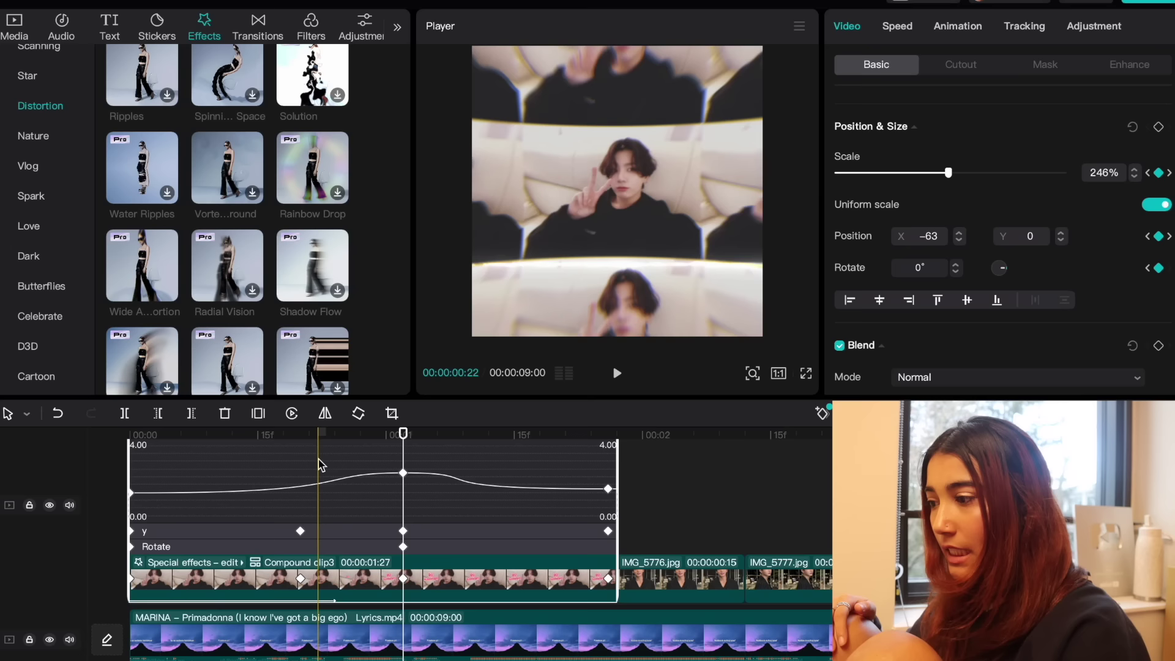
pyautogui.click(607, 438)
pyautogui.click(393, 435)
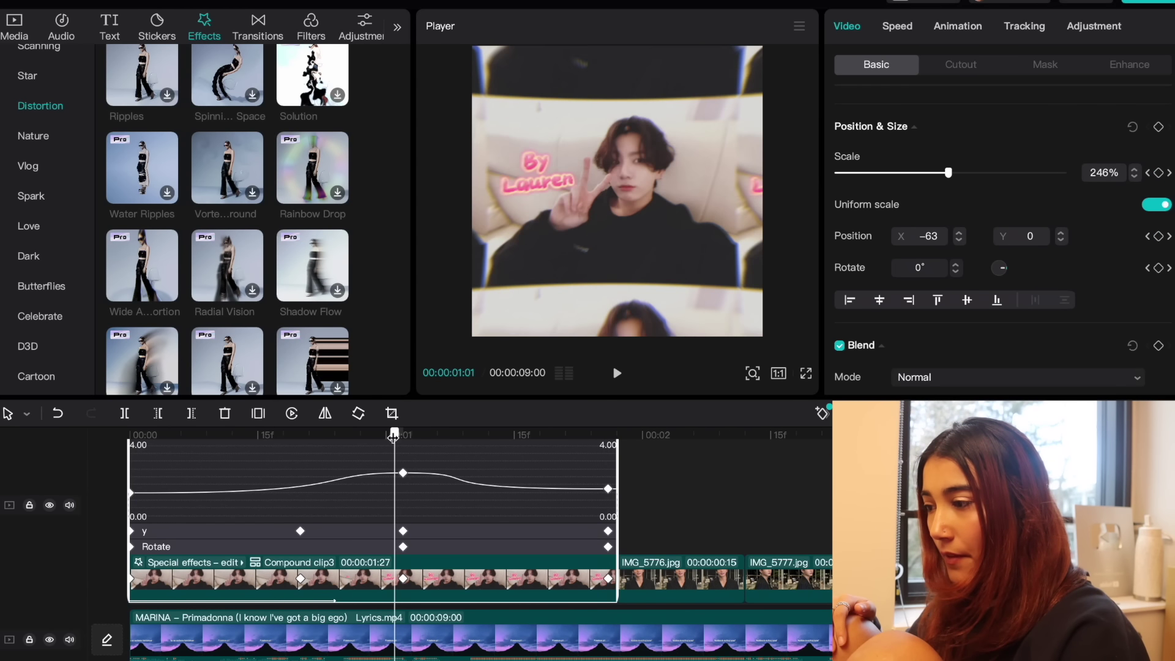
pyautogui.click(953, 275)
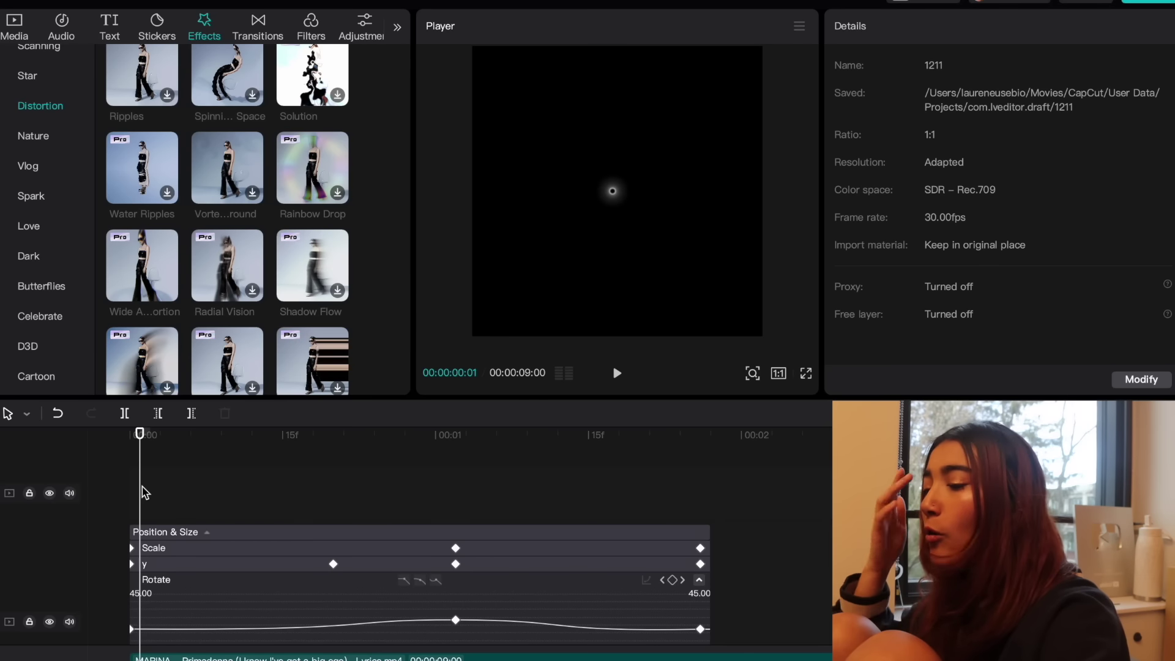
# Step: Mute the system audio, preview the tilt, and select the nine-screen compound clip
pyautogui.press('XF86AudioMute')
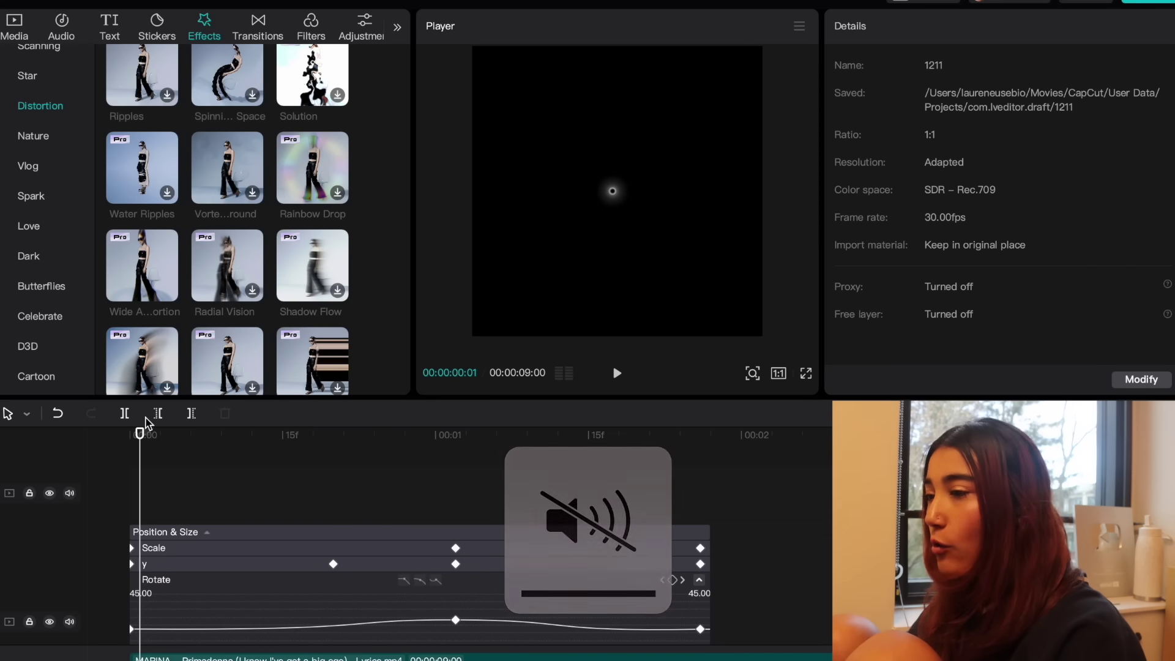
pyautogui.moveTo(139, 433); pyautogui.dragTo(272, 441)
pyautogui.scroll(-2, 282, 569)
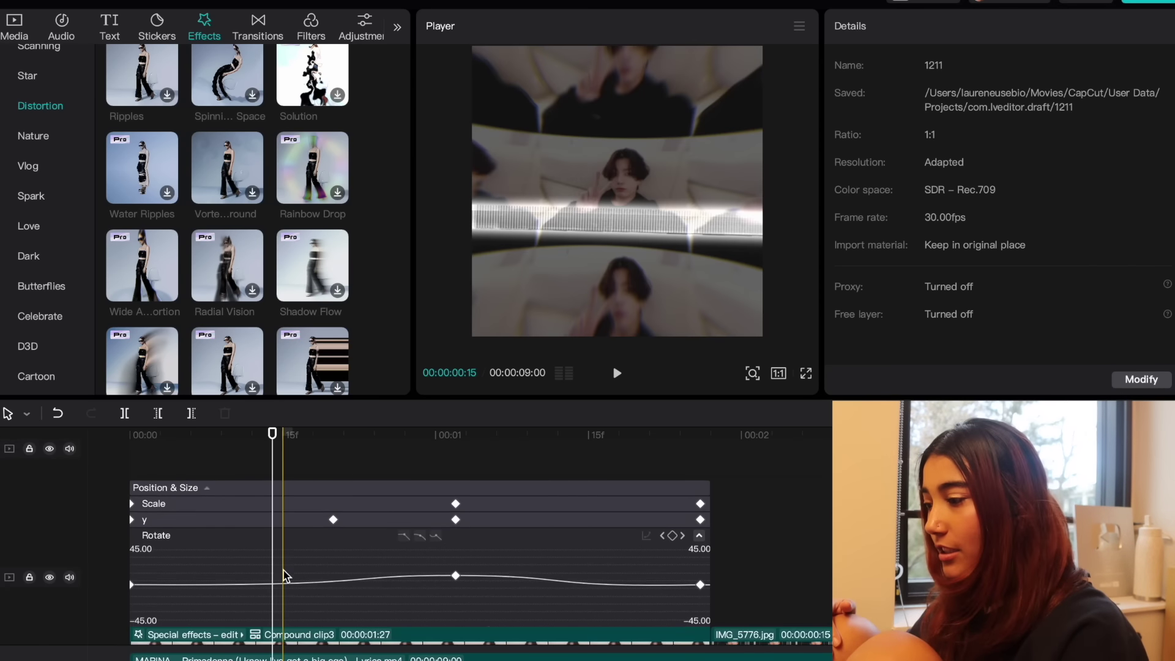
pyautogui.click(285, 630)
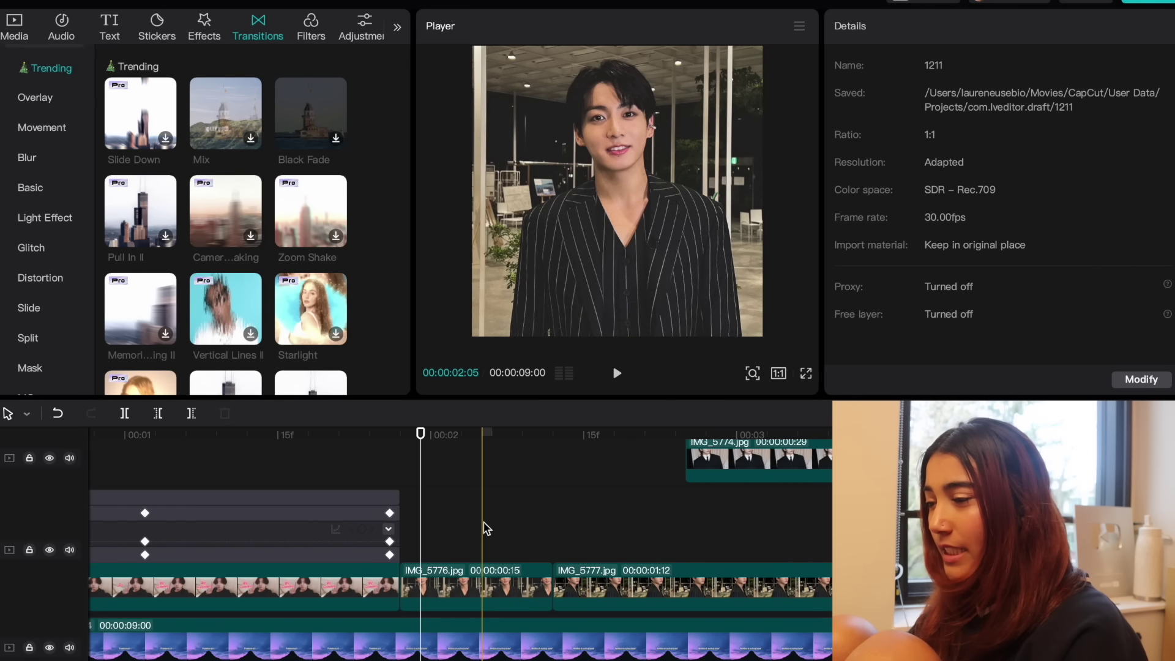
# Step: Shrink IMG_5776 to 48% and place IMG_5777 in the right half of the frame
pyautogui.click(494, 582)
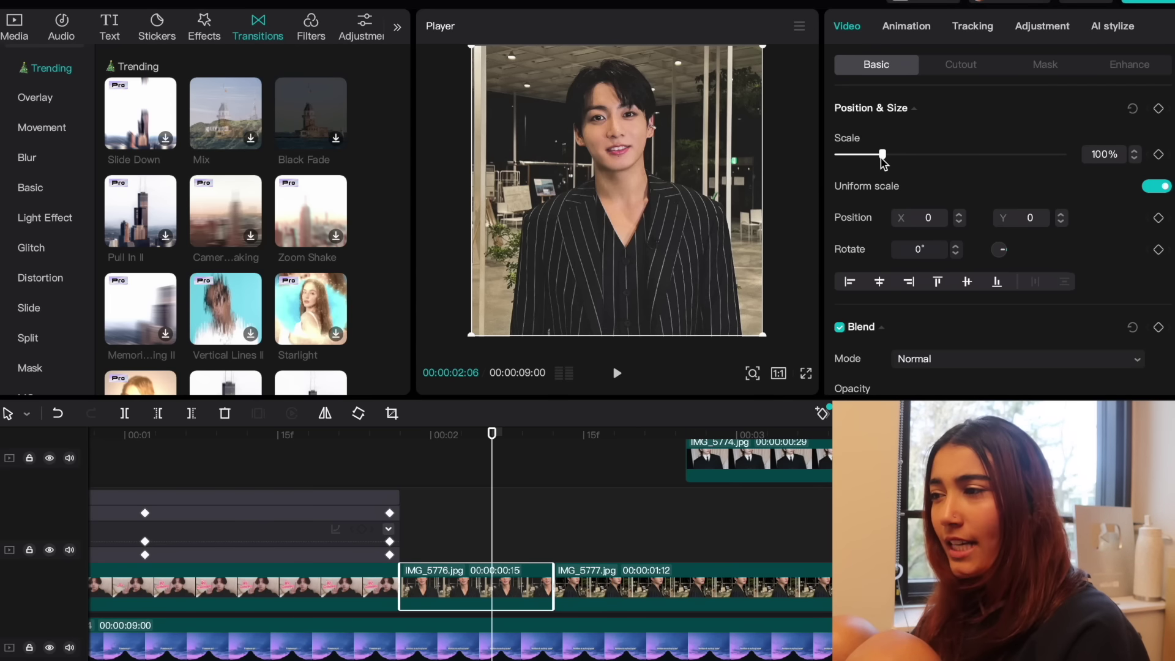
pyautogui.moveTo(883, 160); pyautogui.dragTo(858, 154)
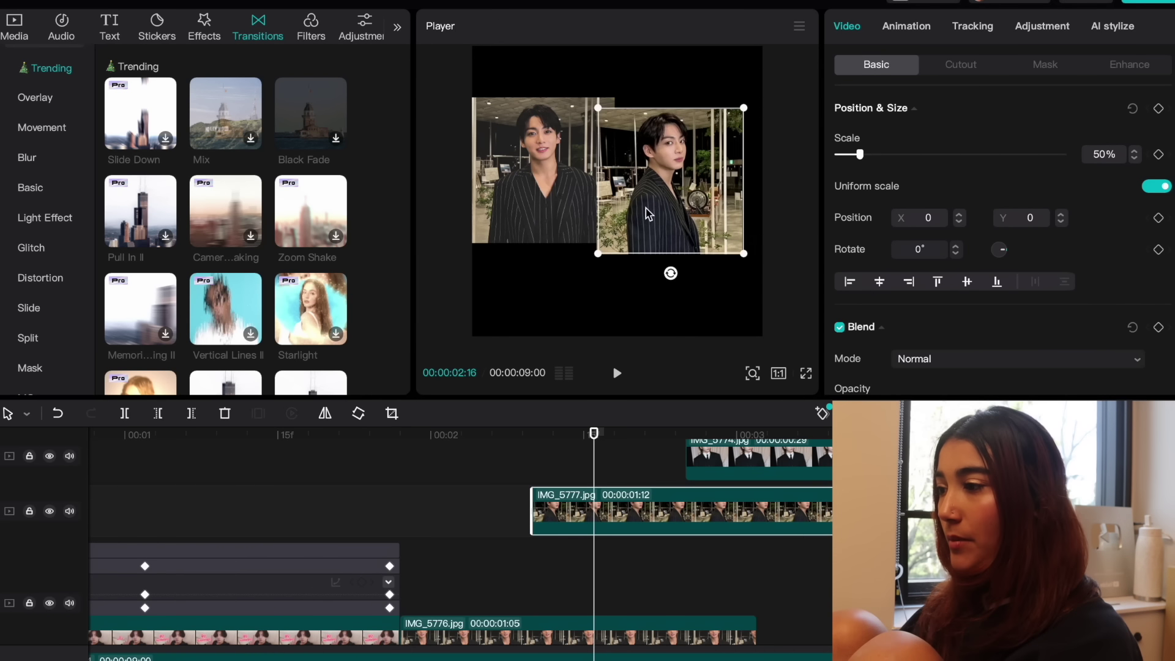
pyautogui.moveTo(642, 213); pyautogui.dragTo(661, 205)
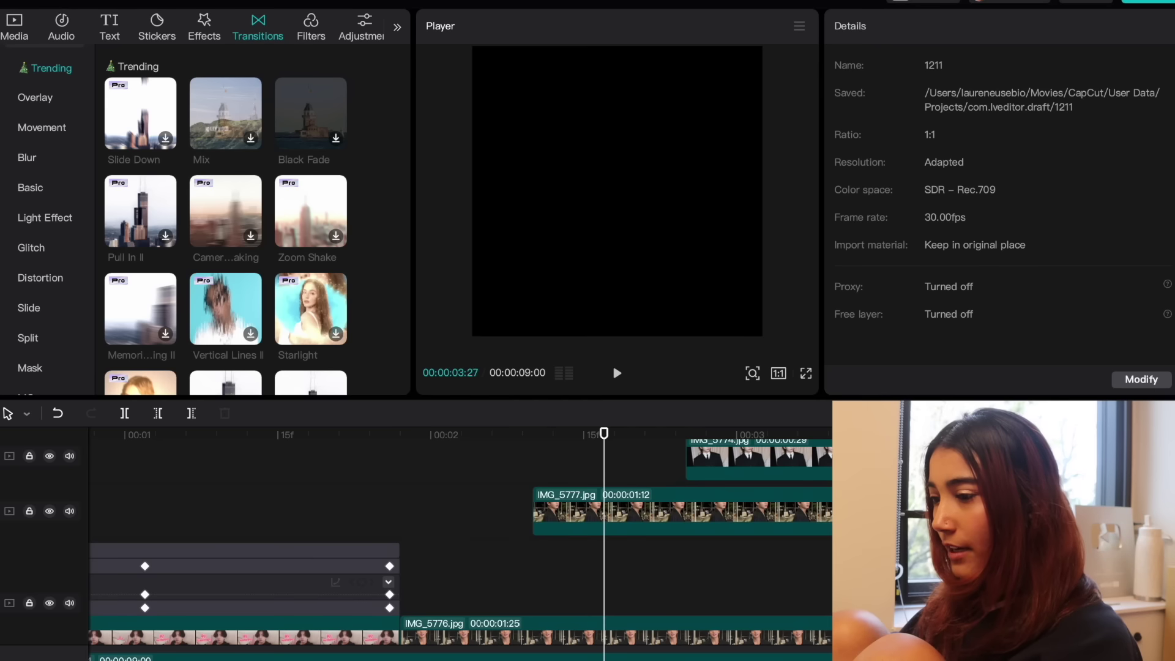
pyautogui.click(796, 505)
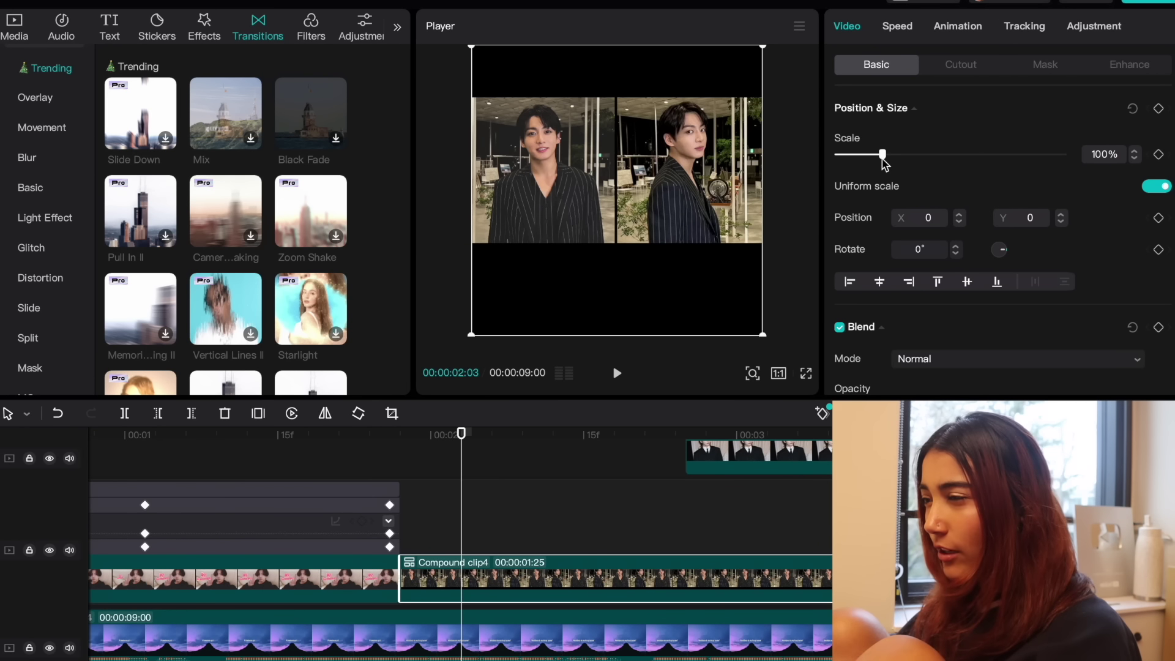
# Step: Keyframe the compound clip zoomed to 150–197%, then pan it left toward the other photo
pyautogui.moveTo(881, 156); pyautogui.dragTo(905, 161)
pyautogui.moveTo(582, 158); pyautogui.dragTo(673, 192)
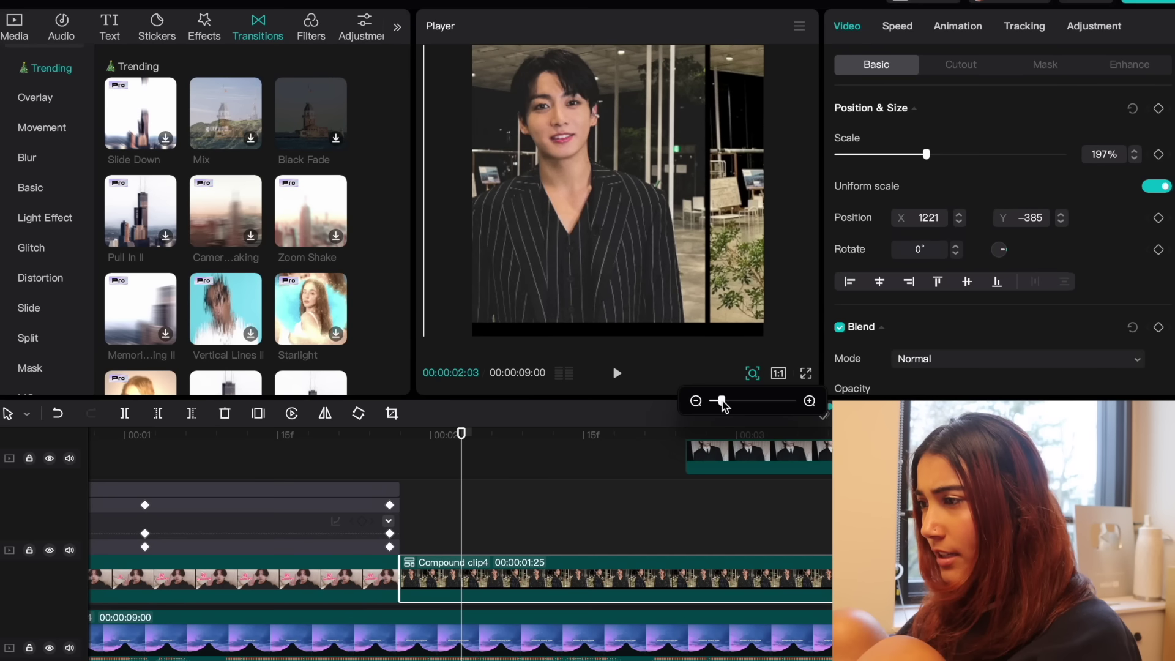
pyautogui.moveTo(720, 401); pyautogui.dragTo(717, 402)
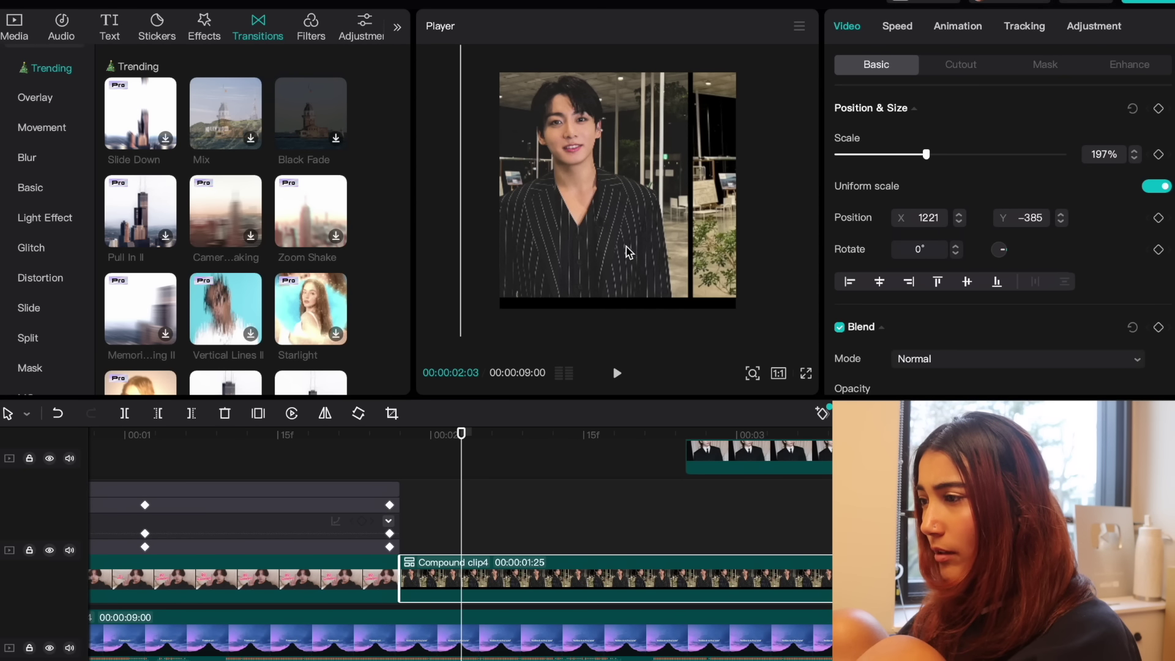
pyautogui.click(430, 436)
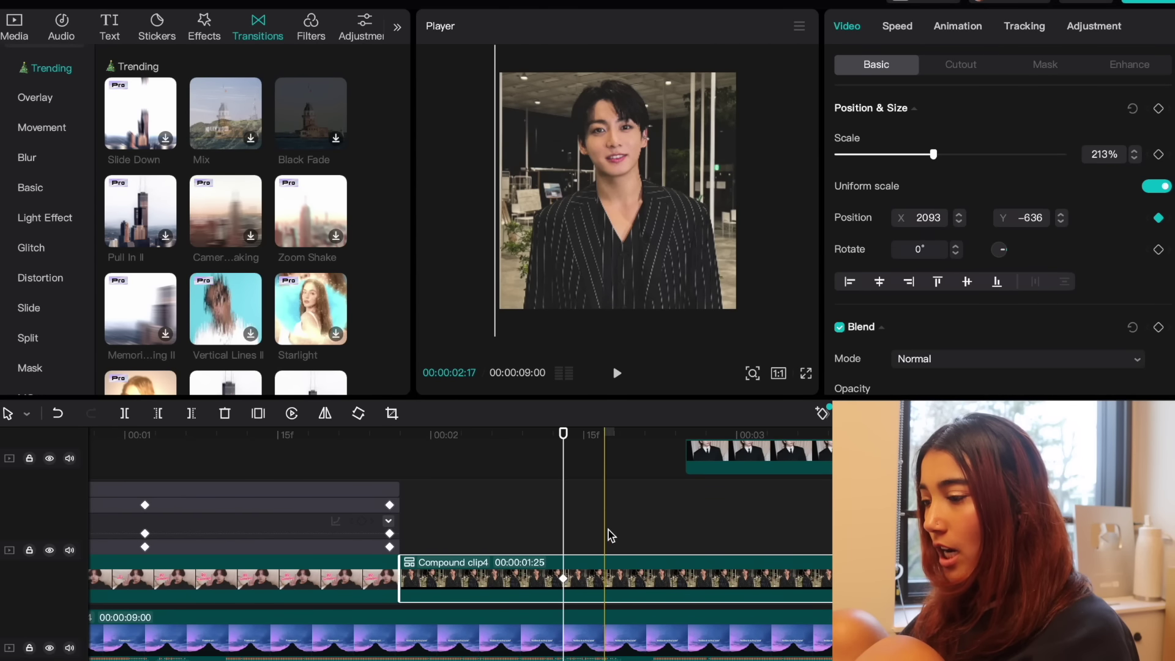
pyautogui.click(563, 578)
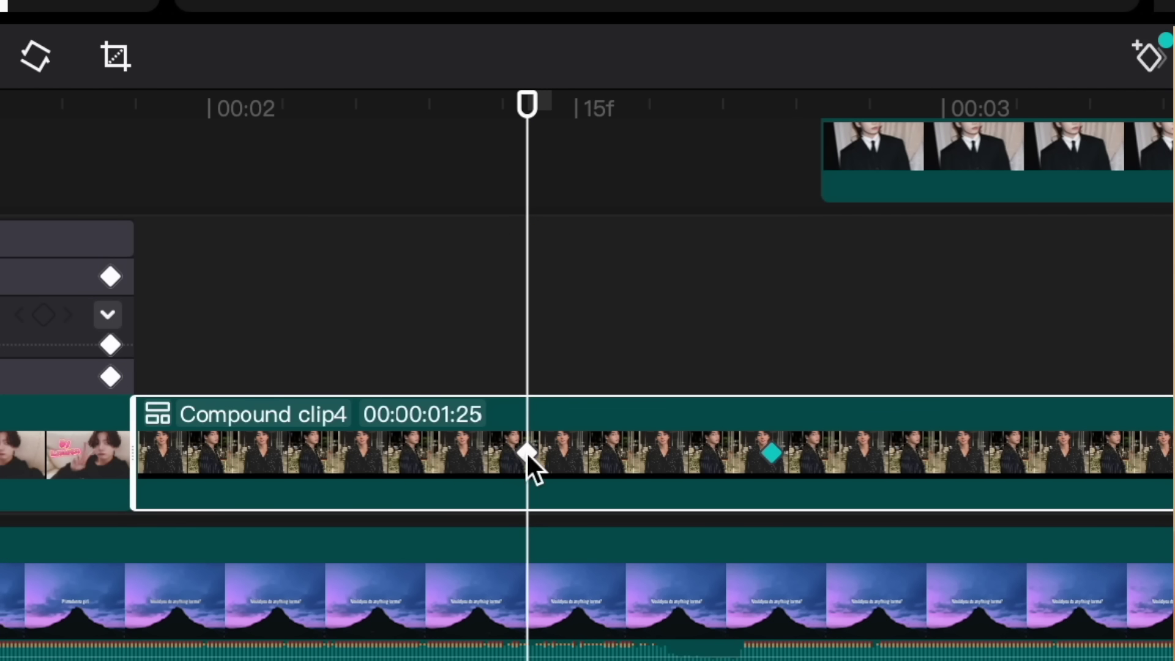
pyautogui.moveTo(527, 107); pyautogui.dragTo(749, 135)
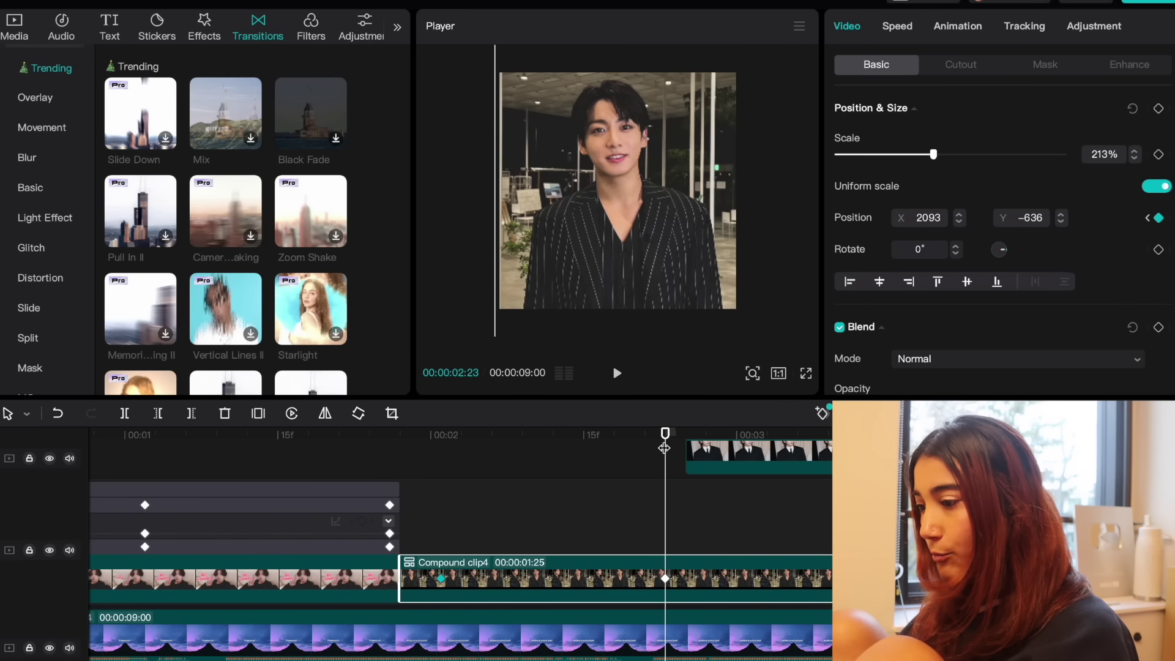
pyautogui.moveTo(691, 219); pyautogui.dragTo(533, 210)
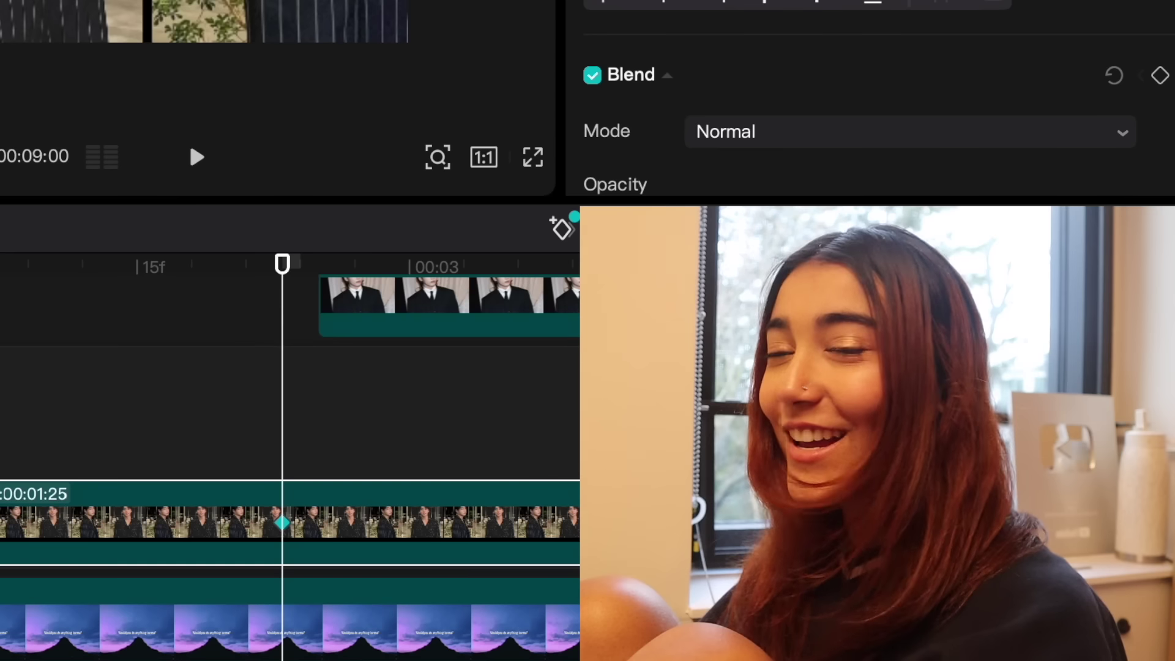
# Step: Return to the 00:00:02:12 keyframe and bring up the horizontal position motion curve
pyautogui.click(88, 531)
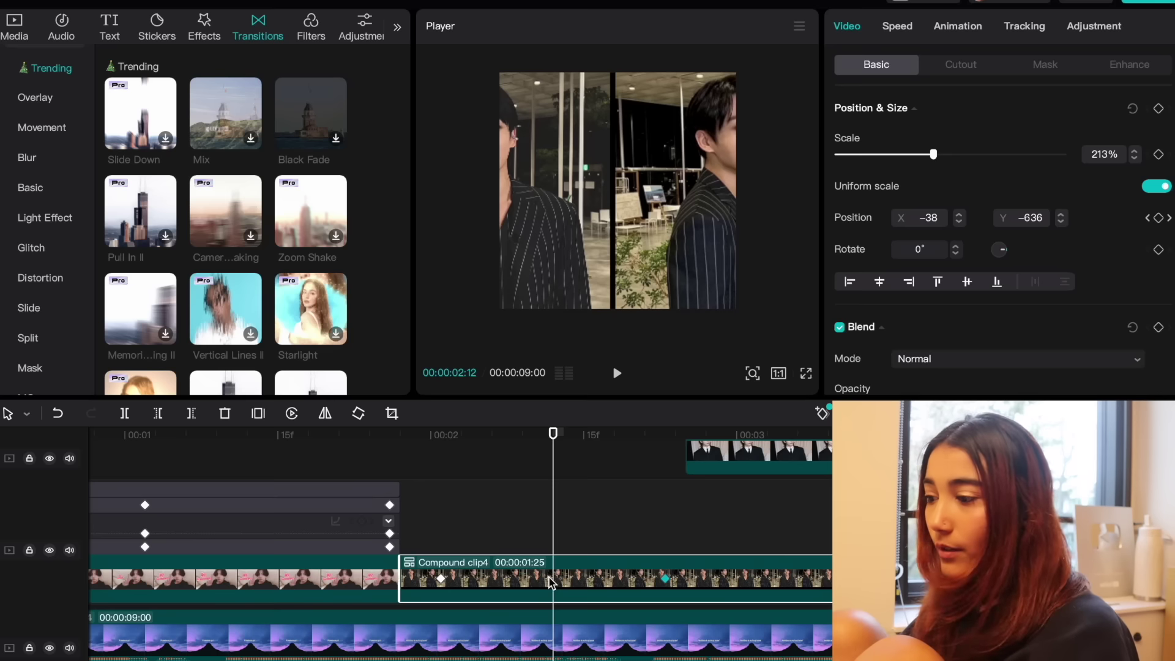
pyautogui.rightClick(551, 582)
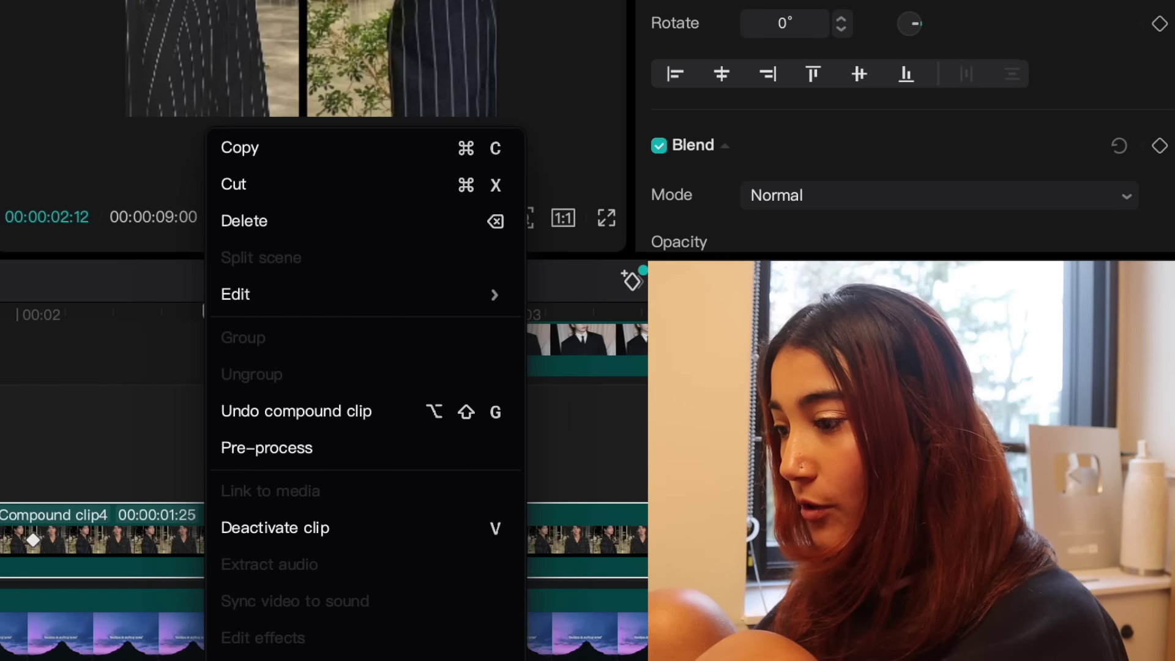
pyautogui.press('Escape')
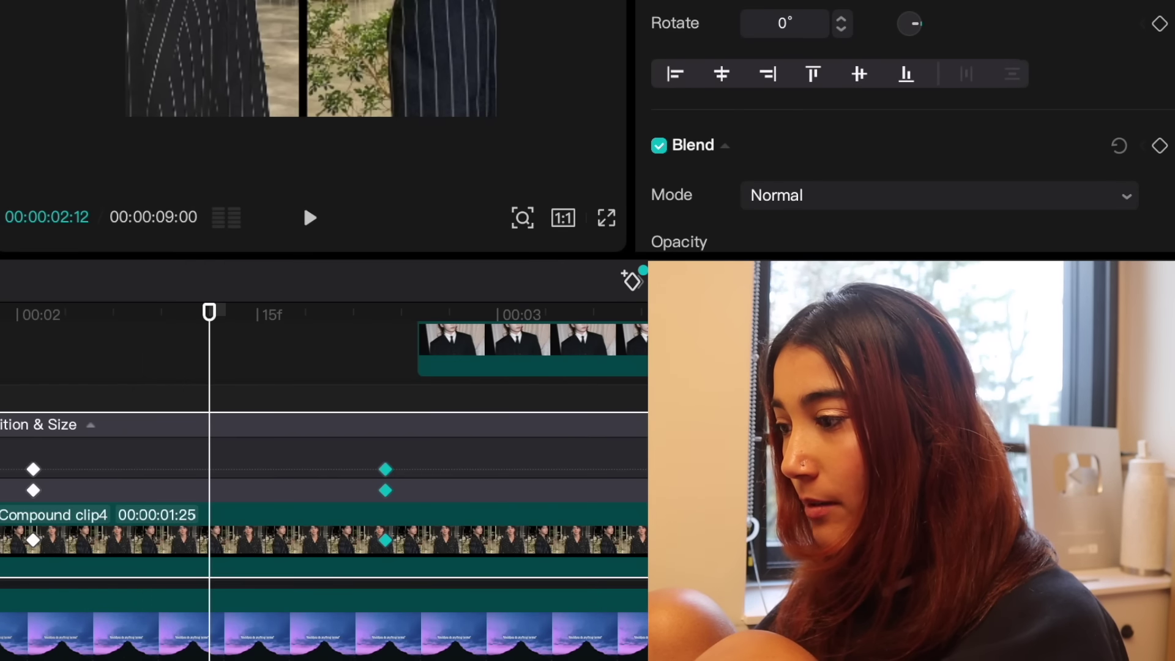
pyautogui.click(228, 438)
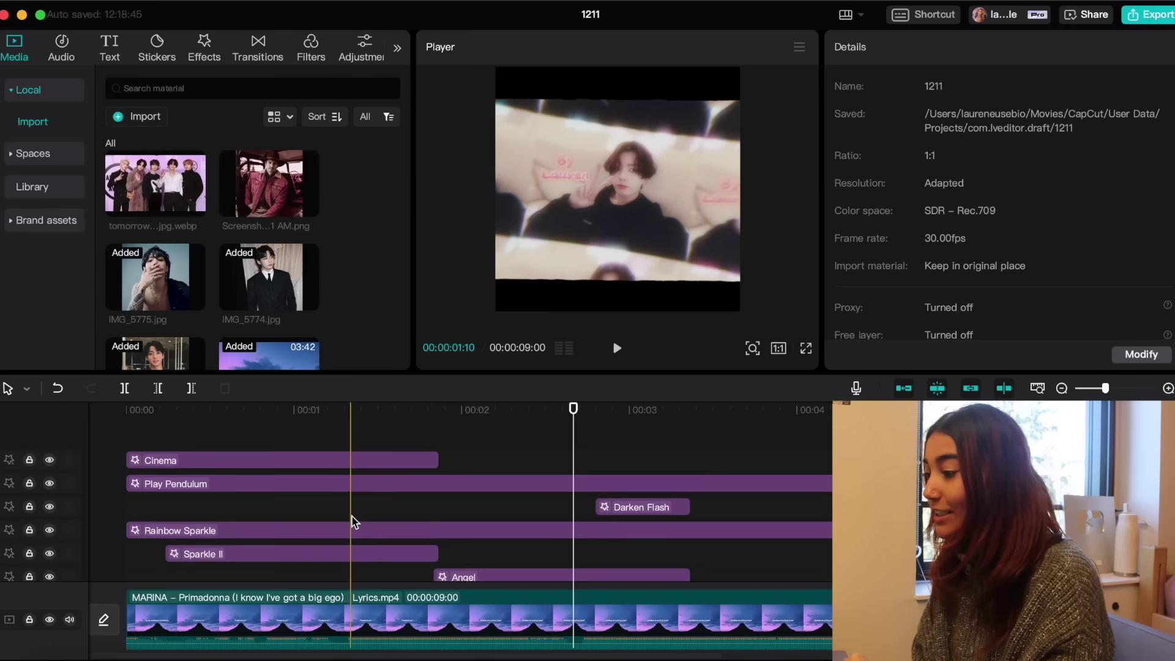
# Step: Scroll down to view the stacked effect layers on the timeline
pyautogui.scroll(-5, 352, 519)
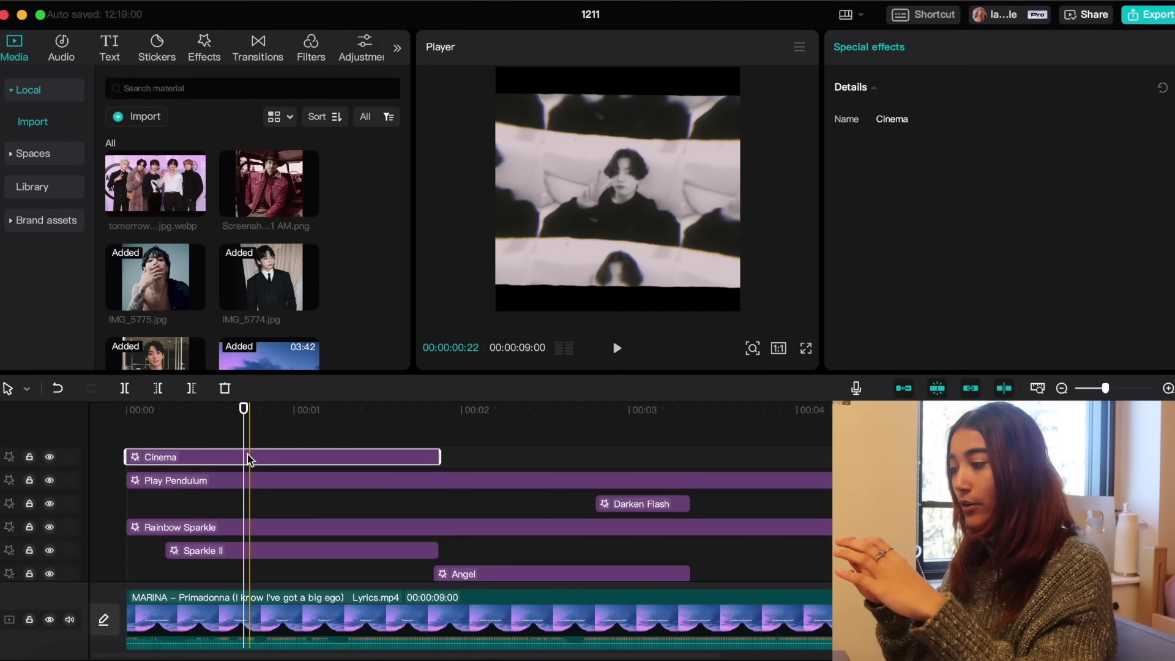
# Step: Check the Play Pendulum, Sparkle II, Dreamy Glow and Wide Angle Distortion effect settings while scrubbing
pyautogui.click(265, 480)
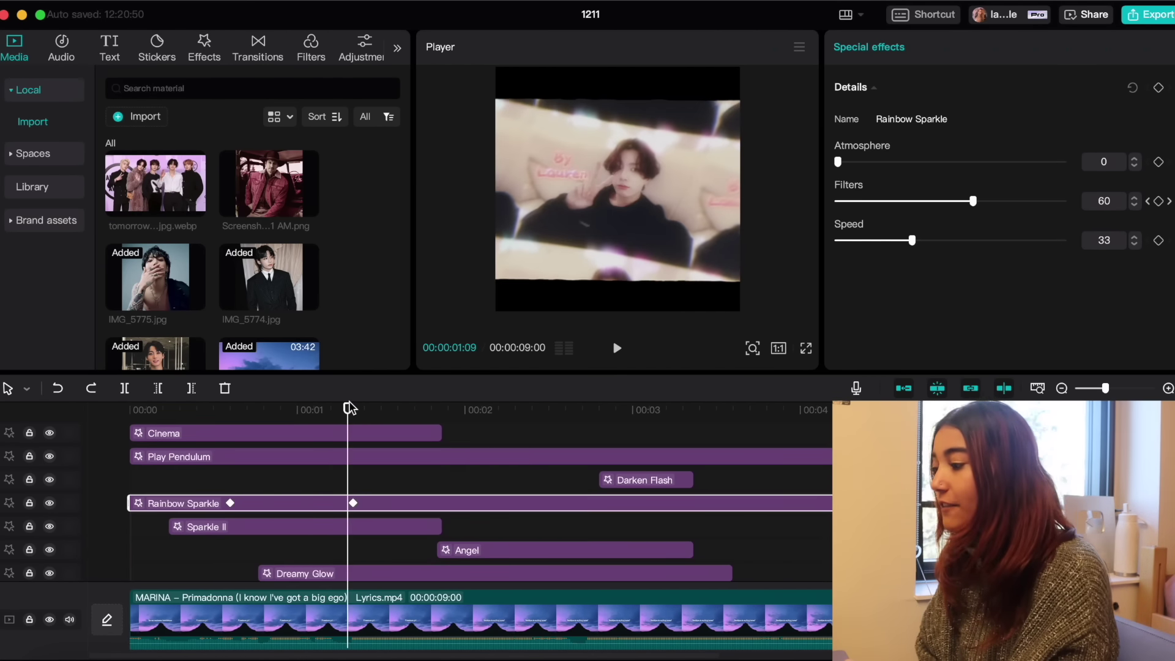
pyautogui.moveTo(349, 410); pyautogui.dragTo(579, 456)
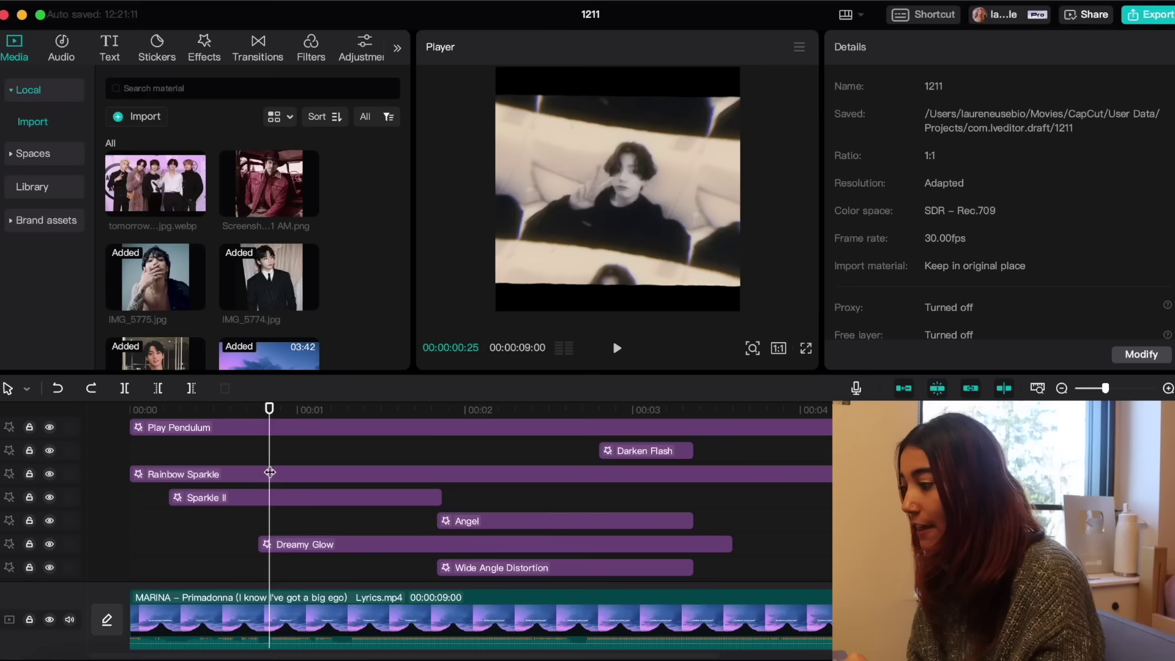
pyautogui.click(274, 501)
pyautogui.moveTo(269, 411); pyautogui.dragTo(301, 421)
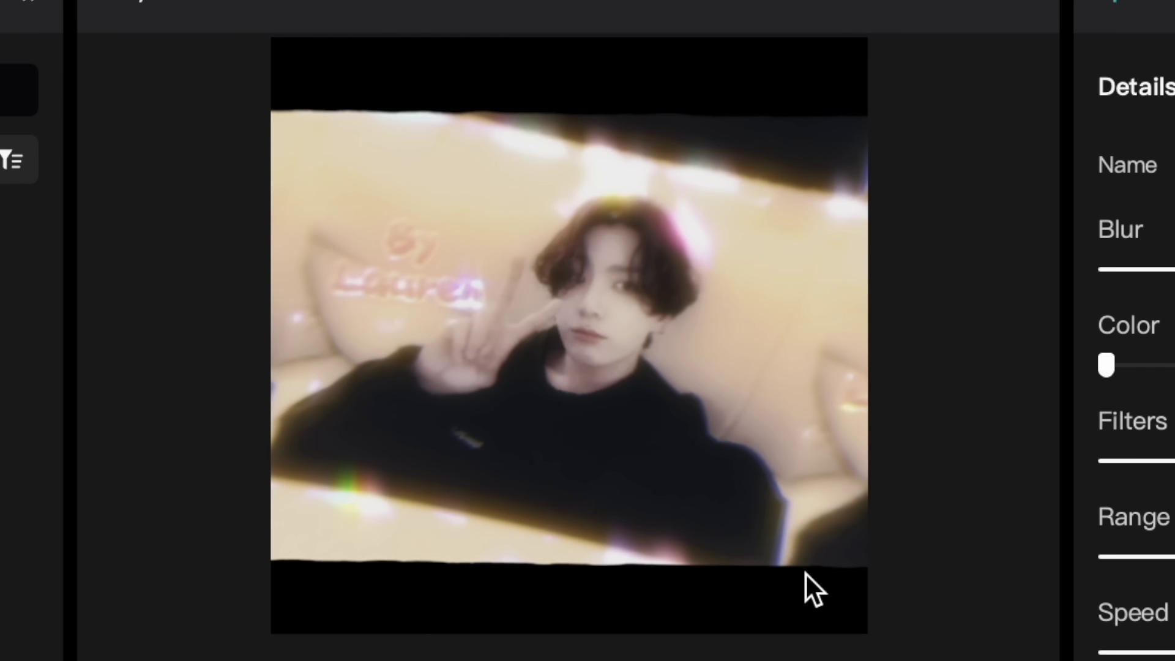
pyautogui.click(306, 517)
pyautogui.moveTo(304, 411); pyautogui.dragTo(492, 411)
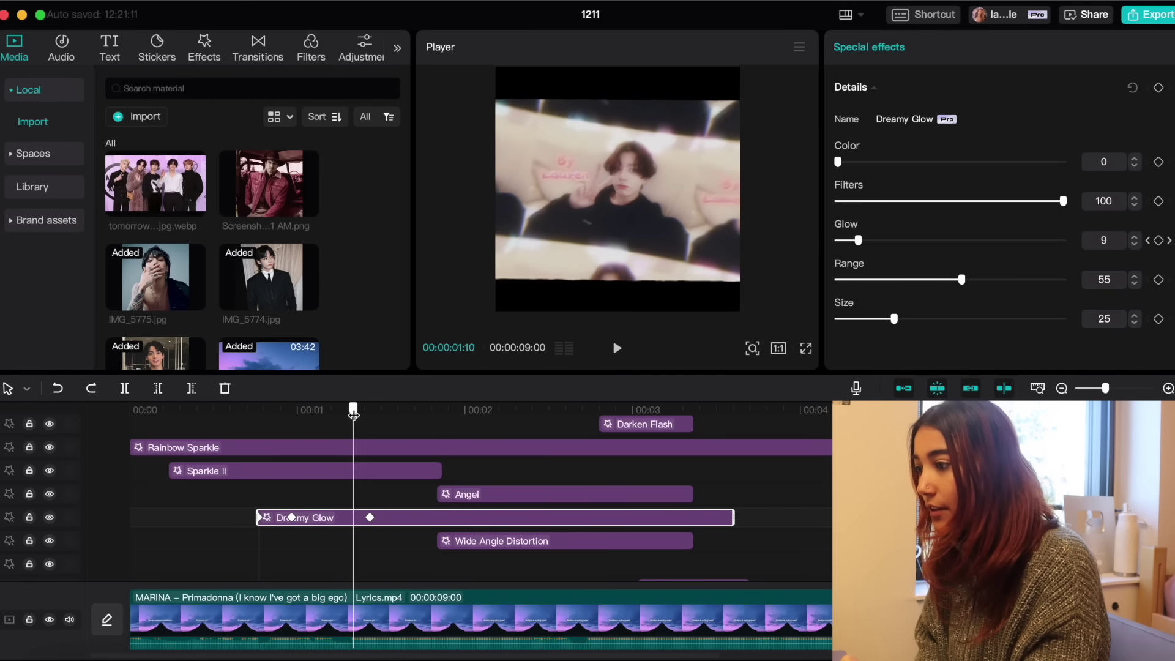
pyautogui.click(526, 541)
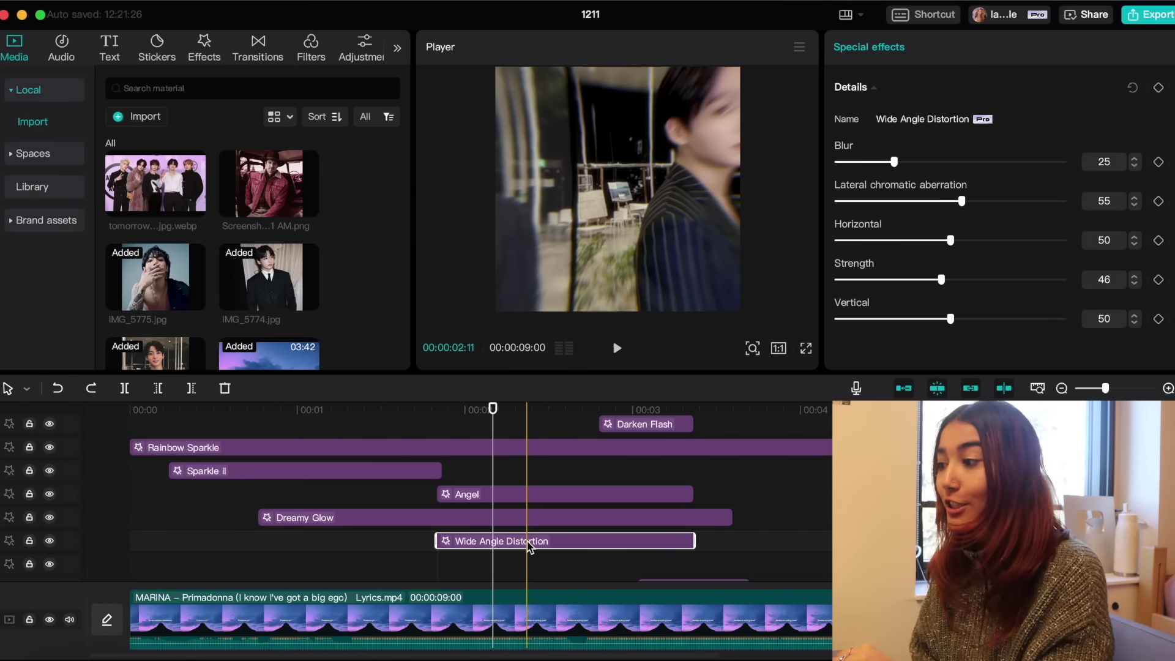
pyautogui.moveTo(493, 408); pyautogui.dragTo(537, 421)
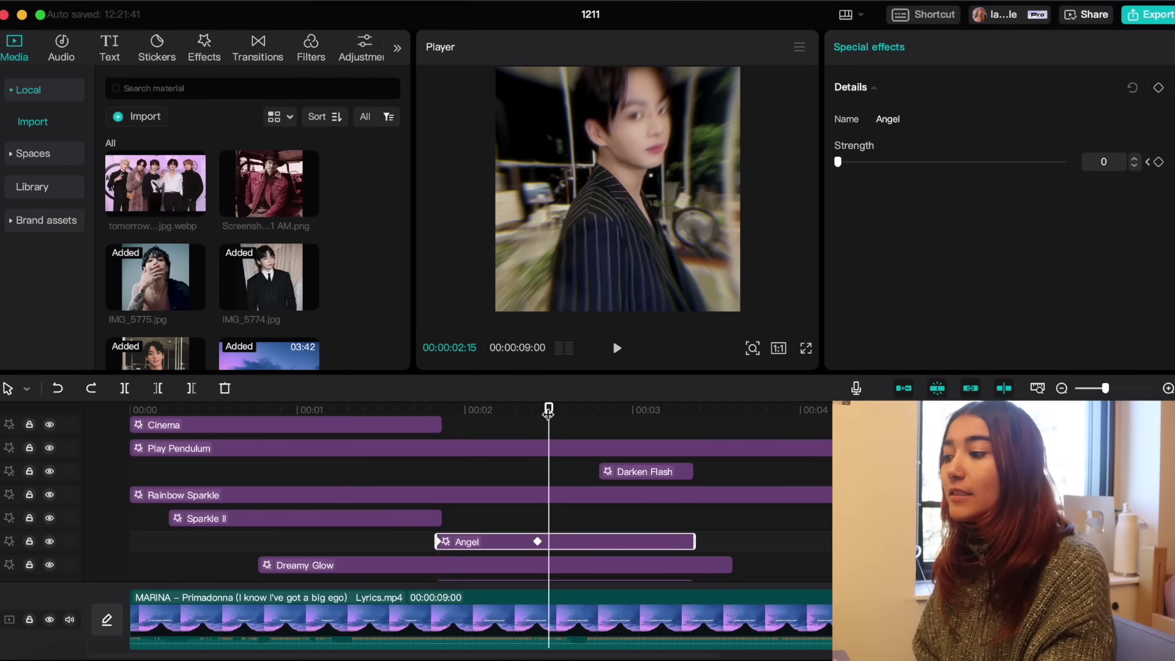
# Step: Play back the effects from 02:15 through to the Hot 100 graphic
pyautogui.press('space')
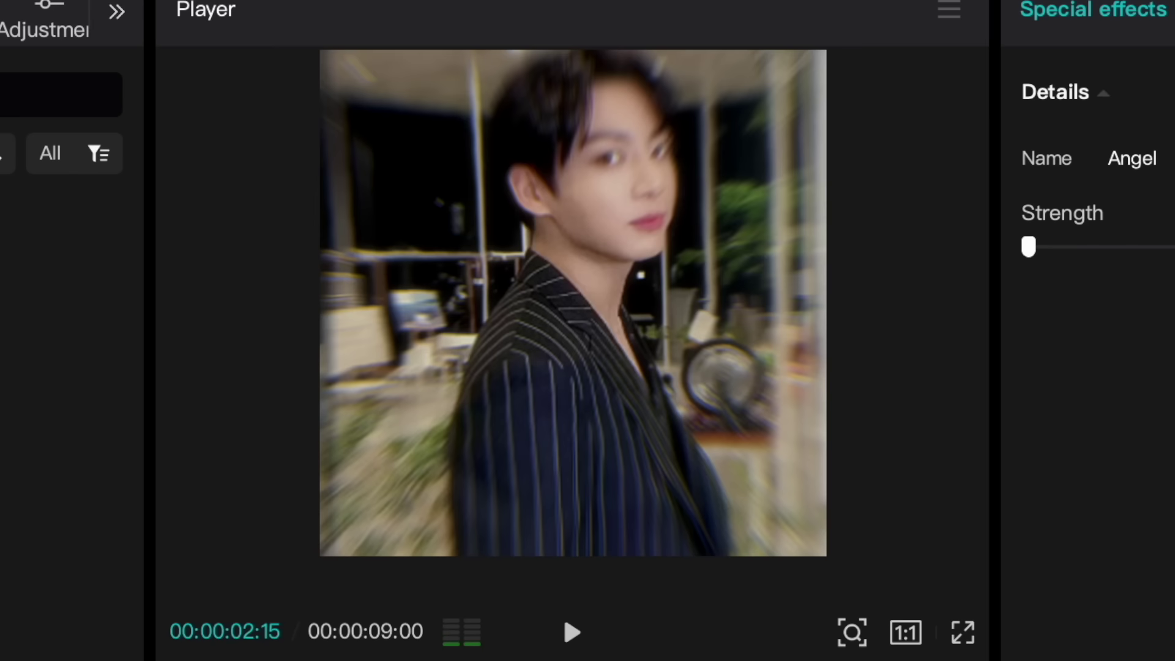
pyautogui.press('space')
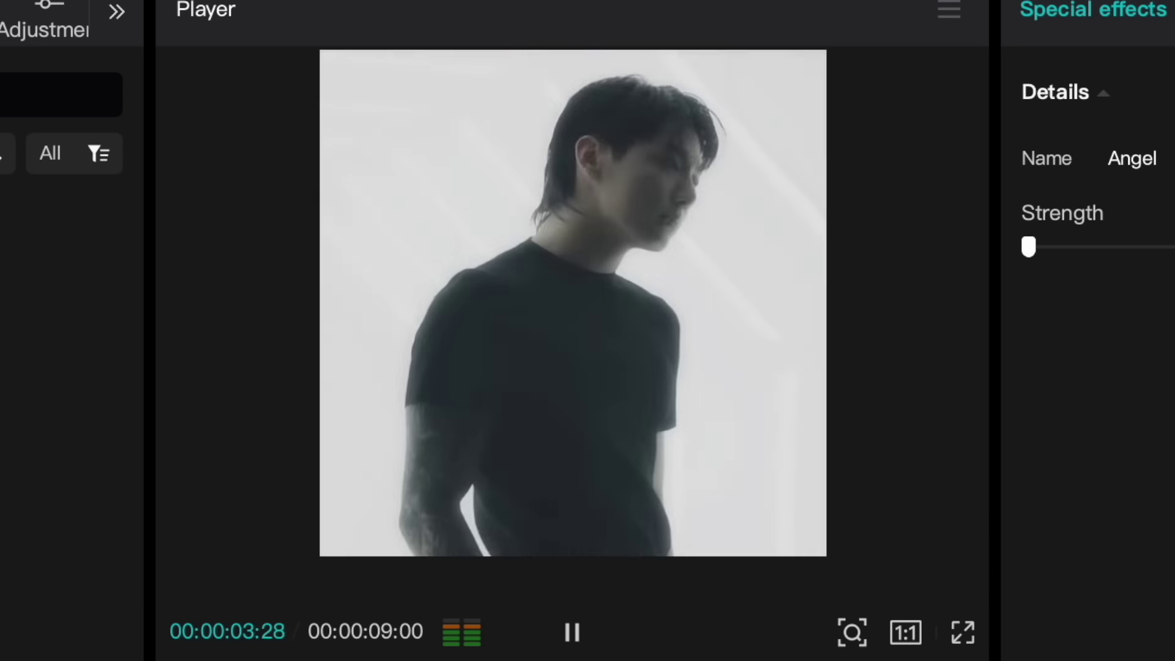
pyautogui.press('space')
pyautogui.press('space')
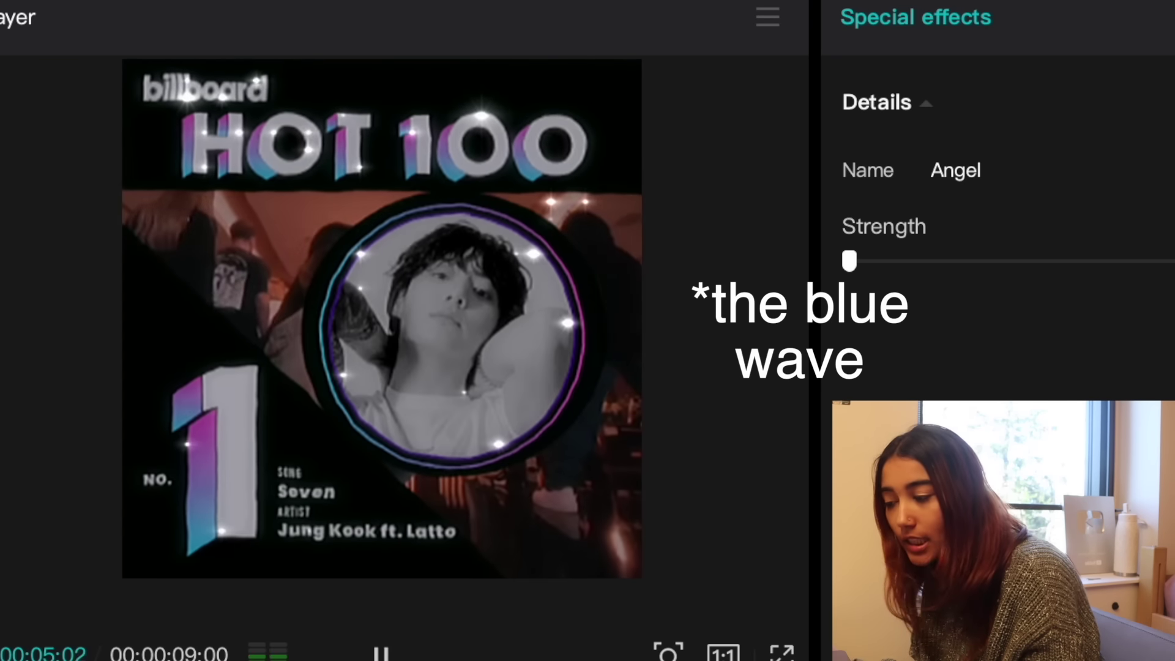
pyautogui.press('space')
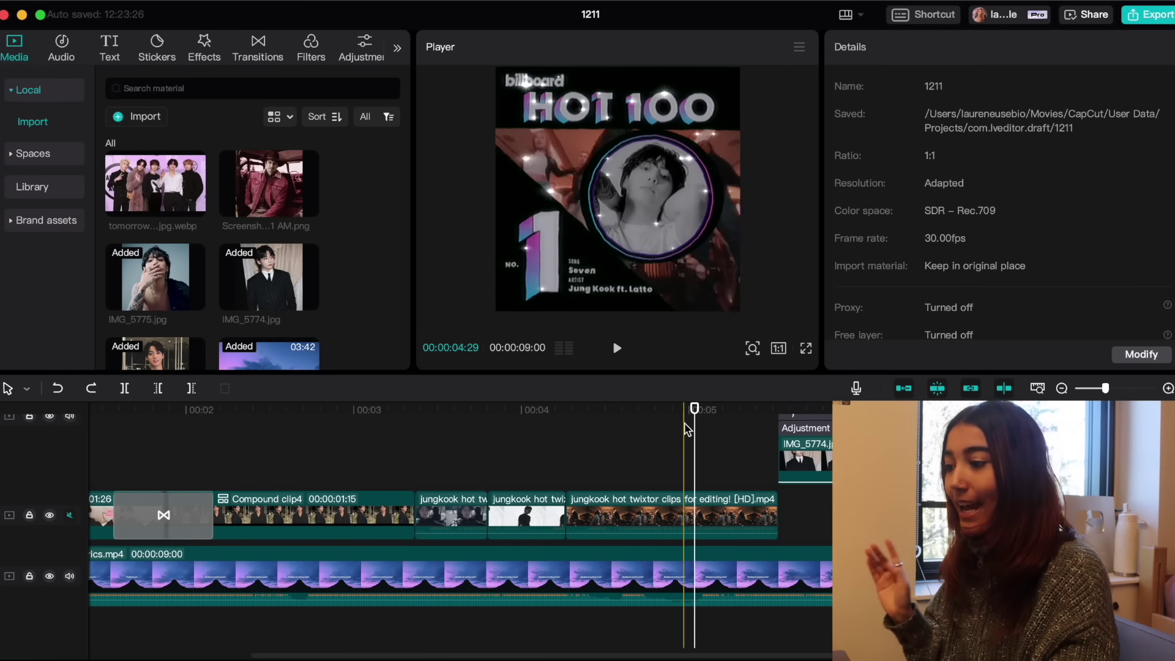
# Step: Add a Position keyframe to the Hot 100 graphic copy and preview its slide-in from 05:02
pyautogui.click(741, 409)
pyautogui.moveTo(772, 414); pyautogui.dragTo(844, 414)
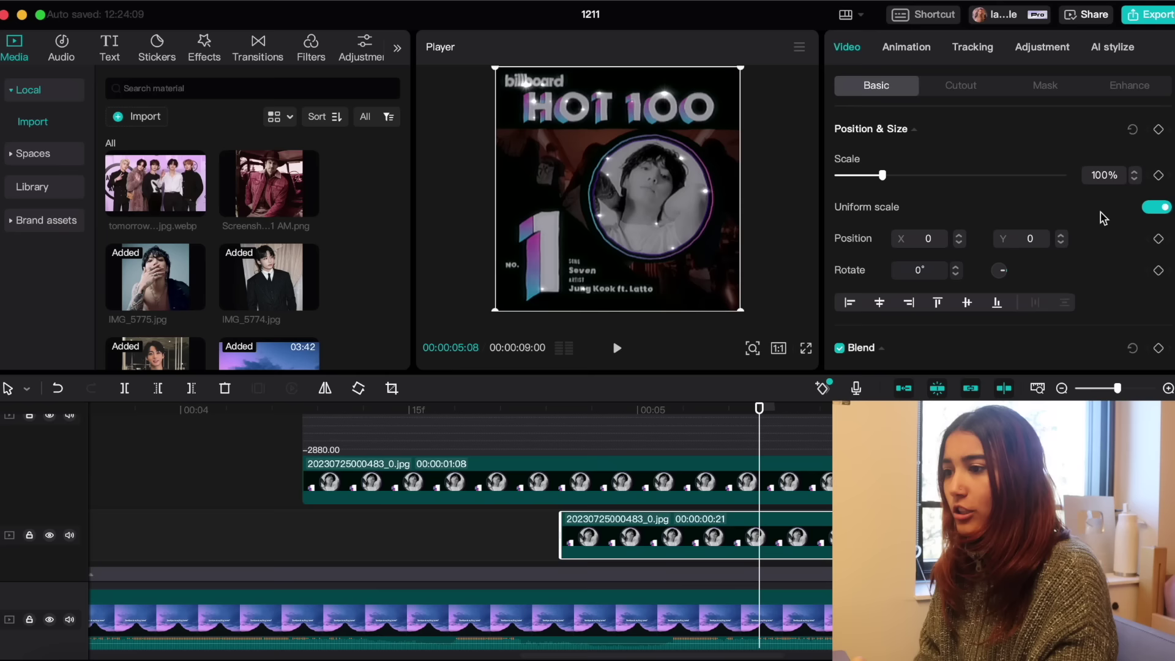
pyautogui.click(1159, 238)
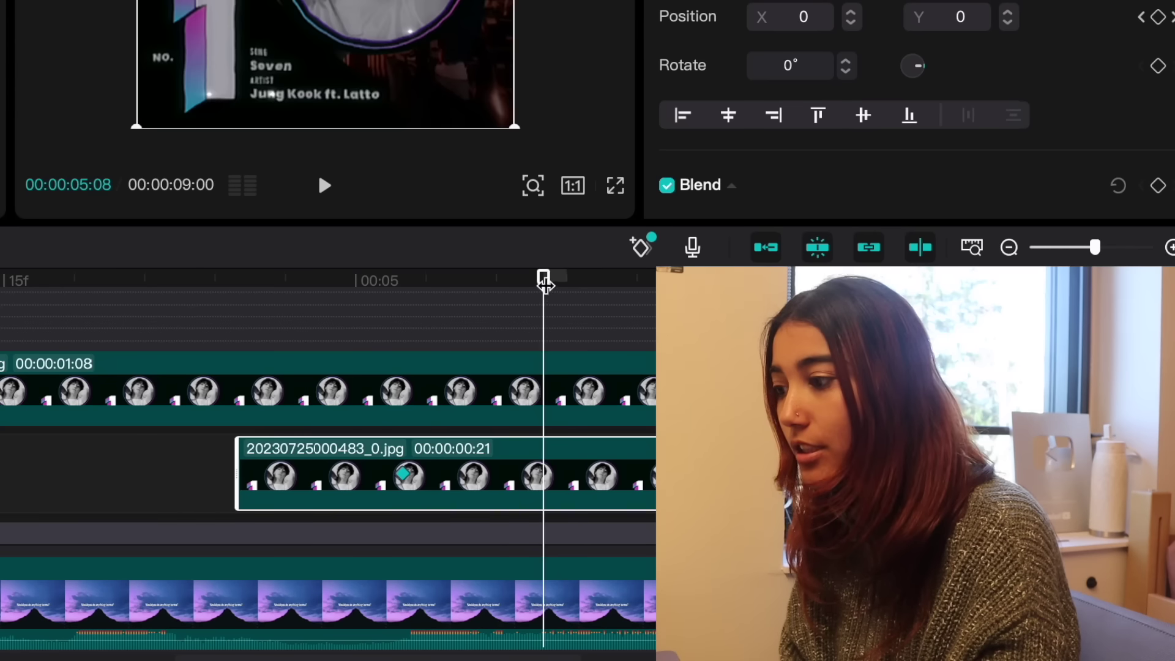
pyautogui.click(669, 412)
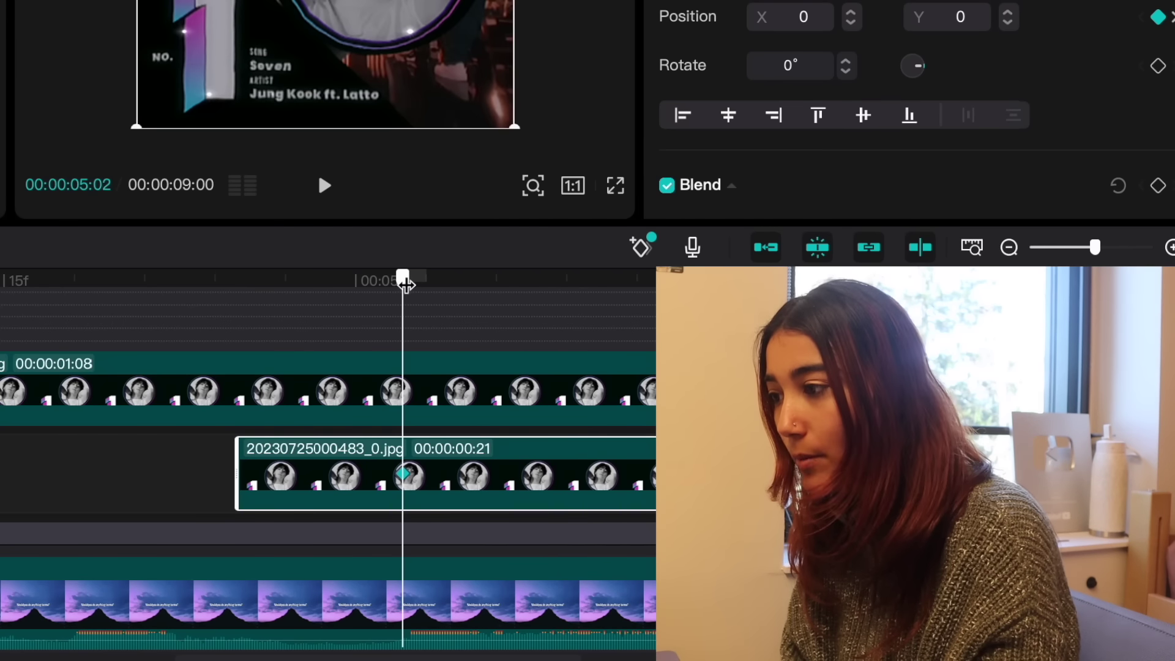
pyautogui.press('space')
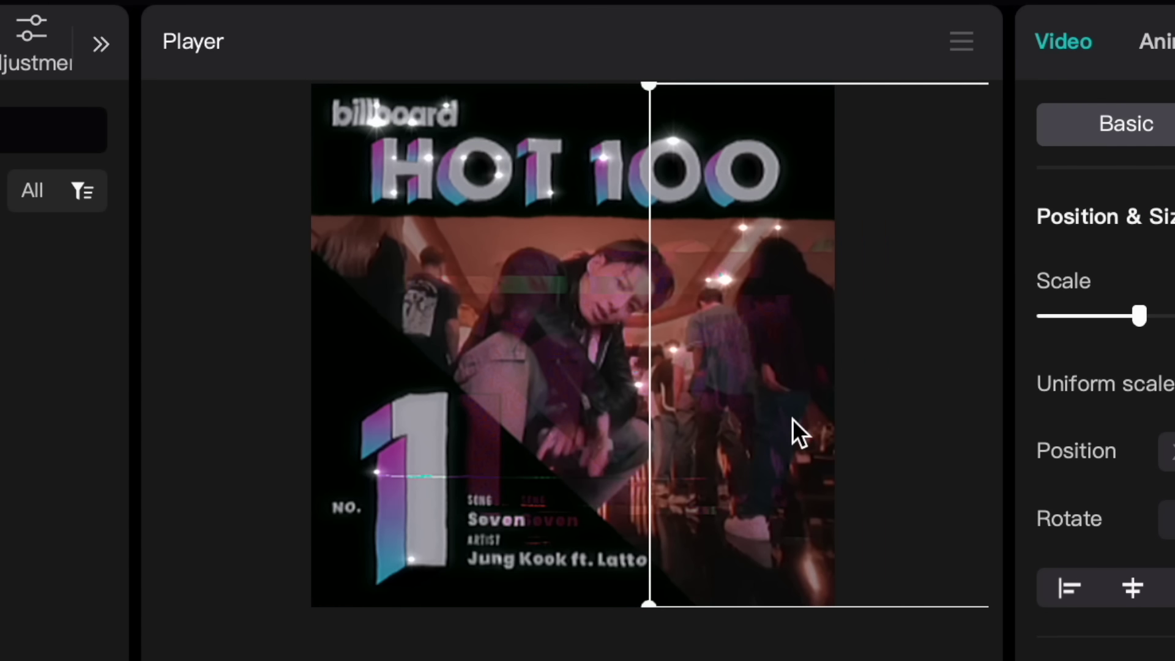
# Step: Ease the graphic's slide-in by reshaping its X position curve as a free curve
pyautogui.rightClick(642, 539)
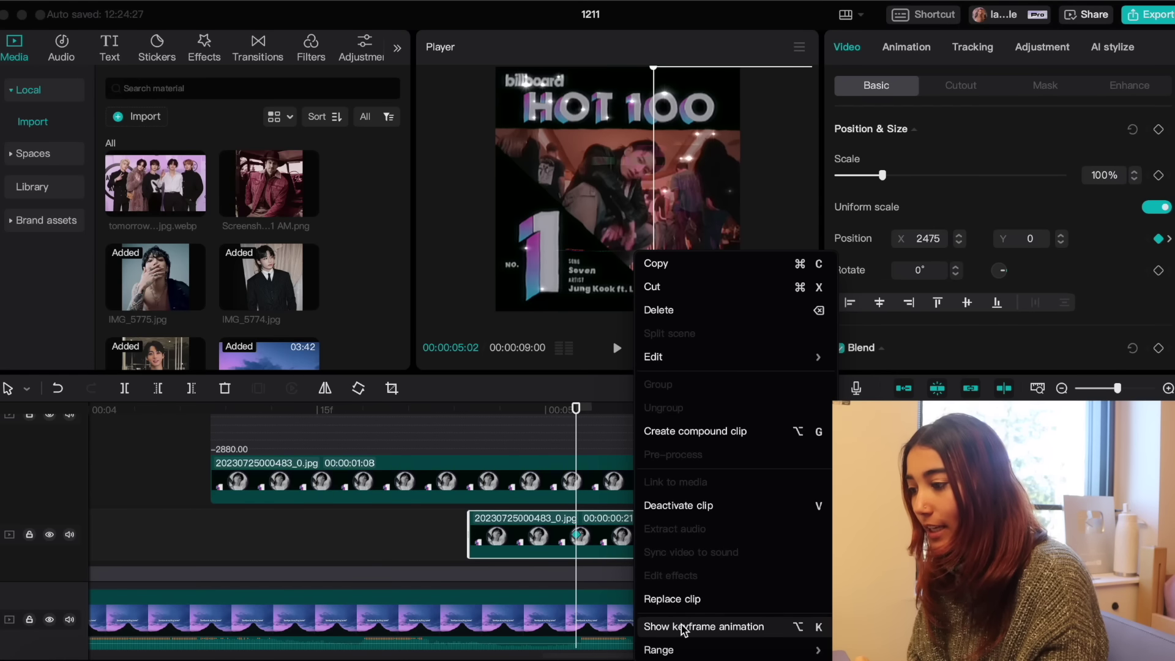
pyautogui.click(679, 624)
pyautogui.click(724, 477)
pyautogui.click(625, 486)
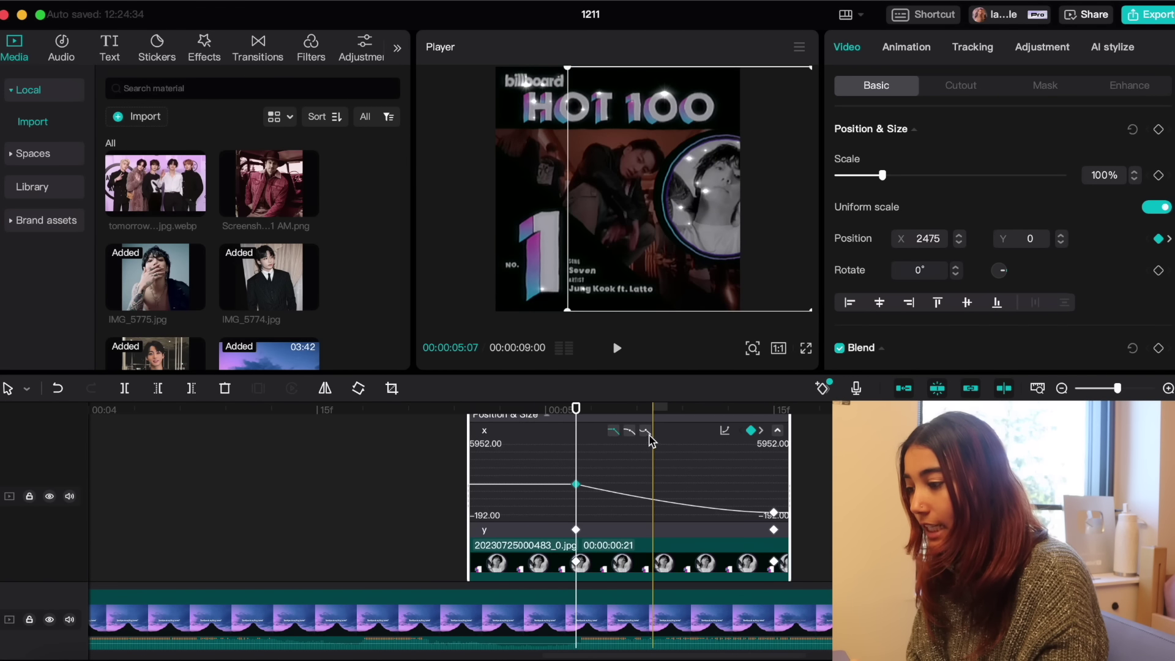
pyautogui.moveTo(773, 513); pyautogui.dragTo(600, 510)
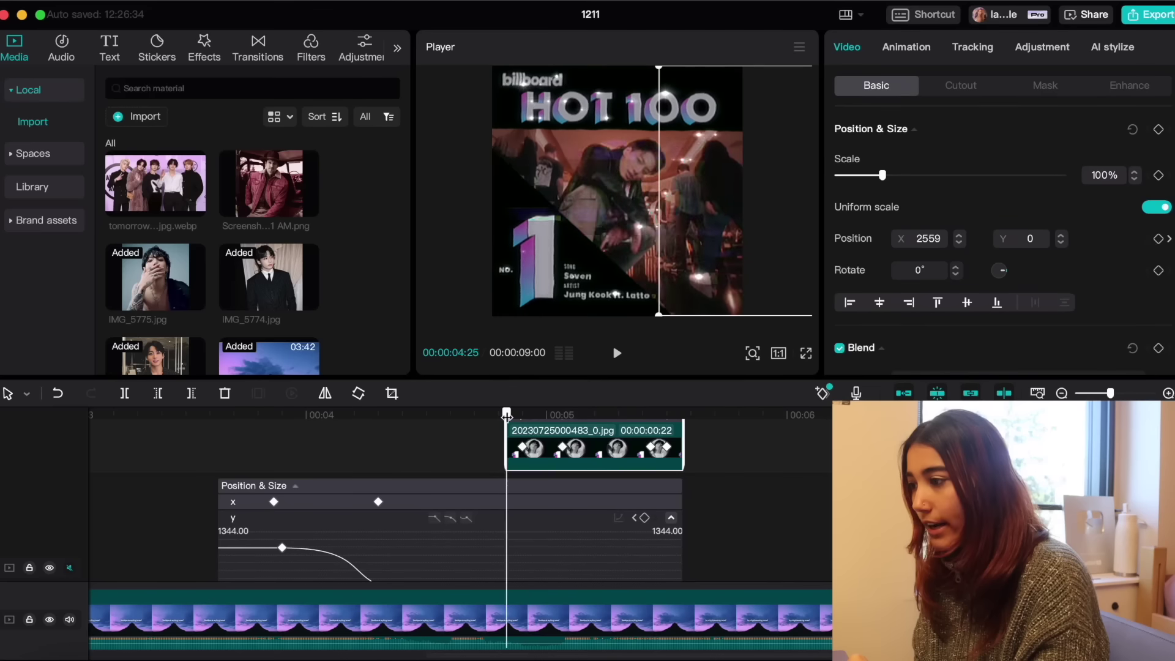
# Step: Keyframe the graphic at 72° rotation near 05:04 and ease both ends of the rotation curve
pyautogui.moveTo(507, 427); pyautogui.dragTo(579, 426)
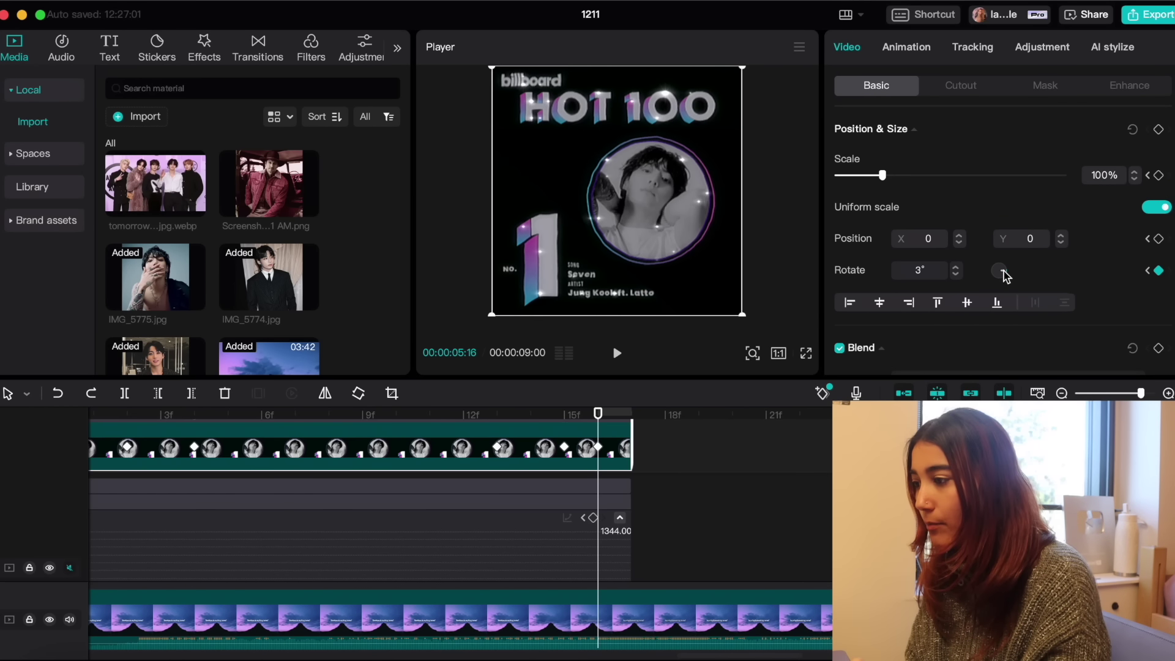
pyautogui.moveTo(1004, 276); pyautogui.dragTo(1142, 199)
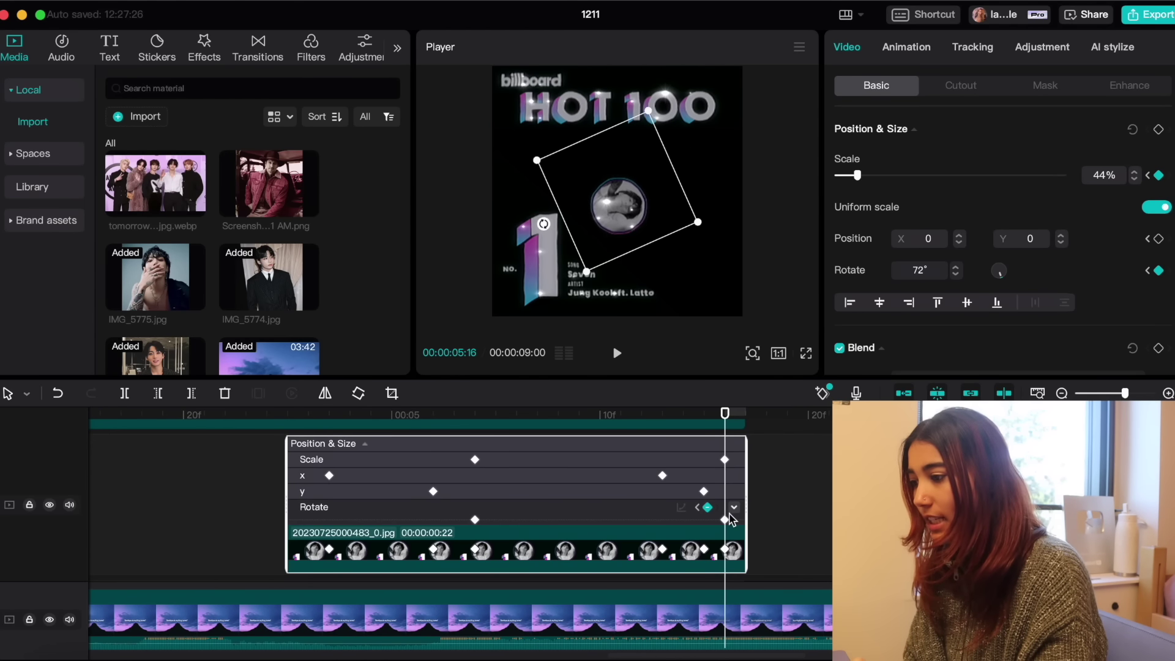
pyautogui.scroll(-2, 735, 516)
pyautogui.moveTo(724, 473)
pyautogui.mouseDown()
pyautogui.moveTo(507, 469)
pyautogui.moveTo(711, 476)
pyautogui.moveTo(724, 490)
pyautogui.mouseUp()
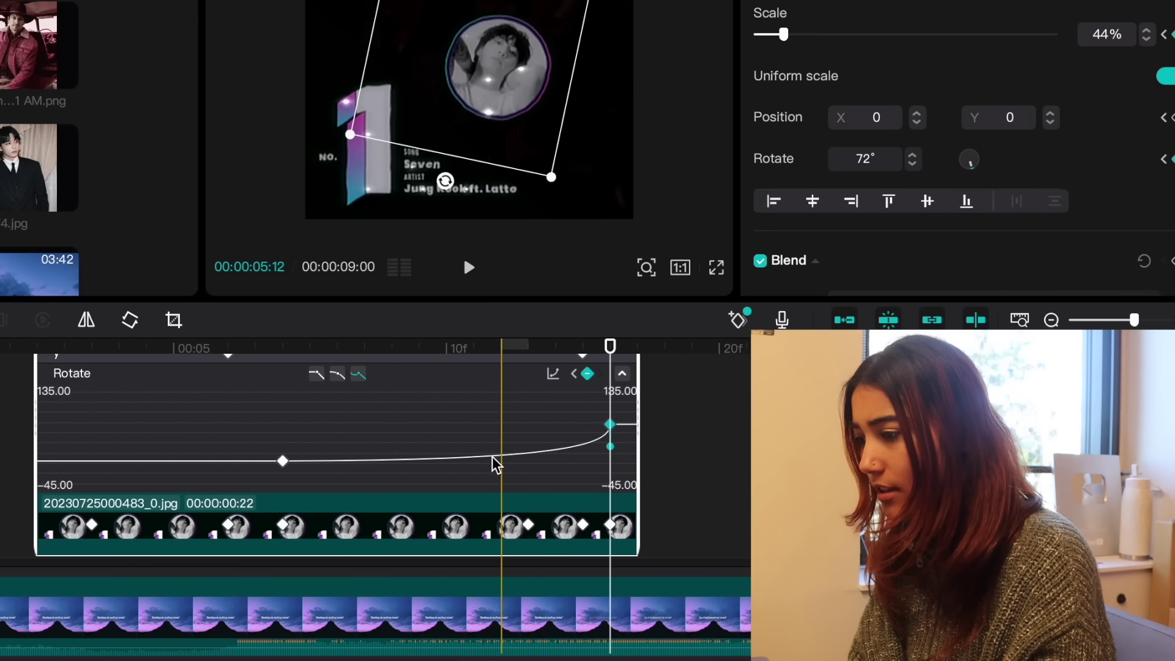
pyautogui.moveTo(495, 465); pyautogui.dragTo(569, 461)
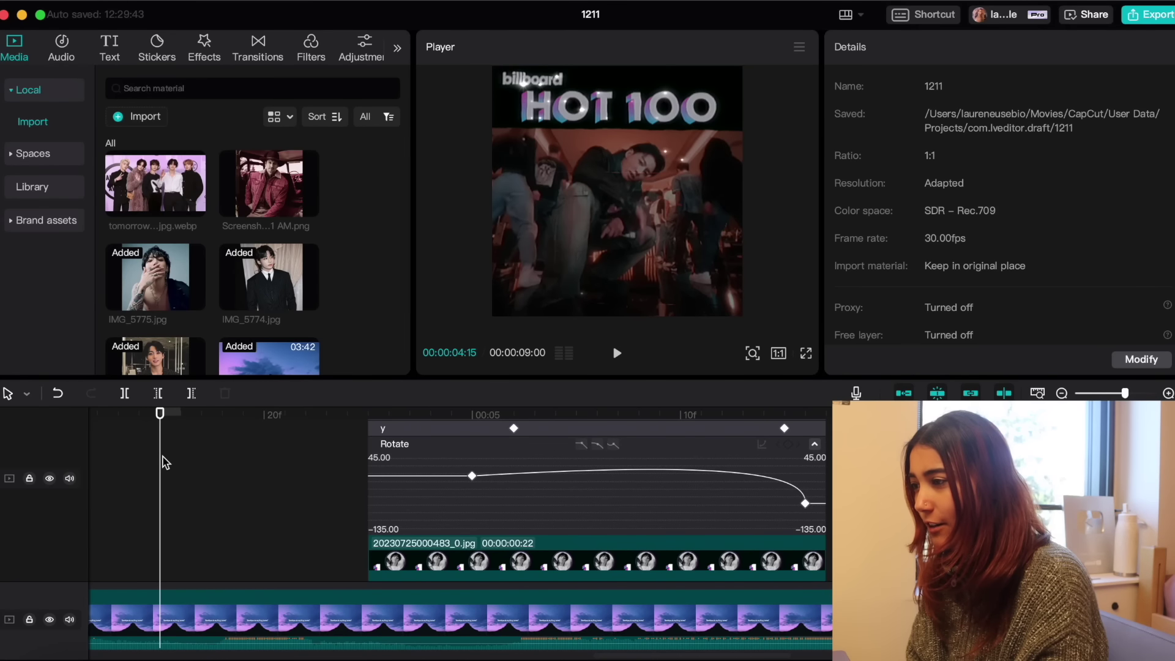
# Step: Preview the spinning graphic, then add the diamond frame PNG to the timeline at about 06:06
pyautogui.press('space')
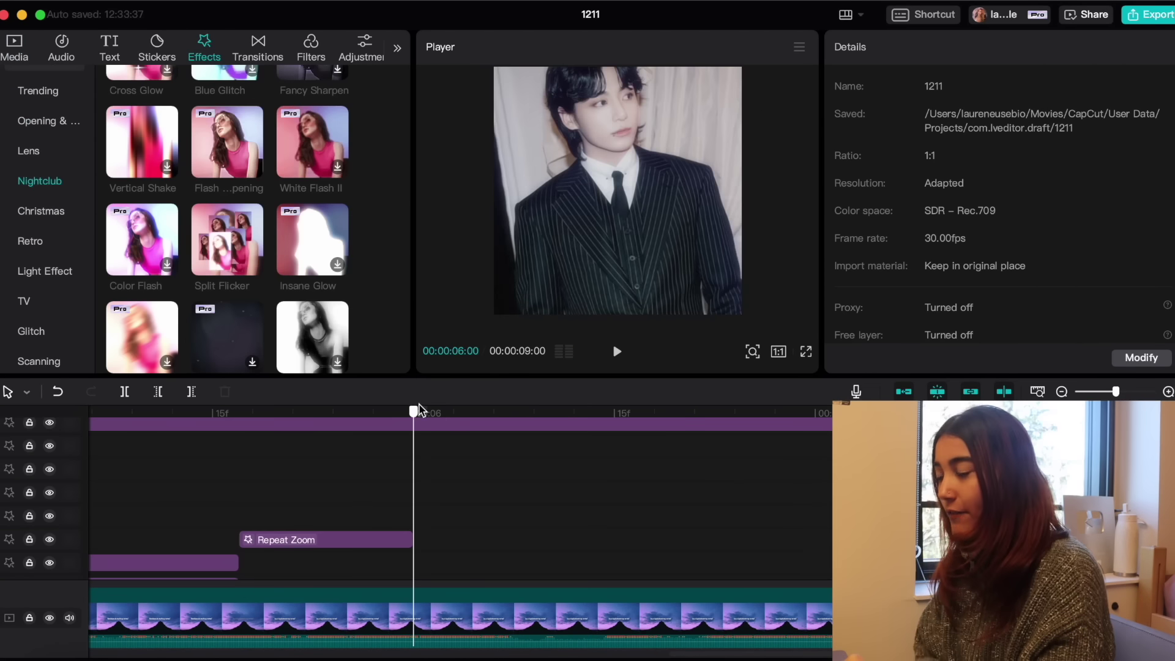
pyautogui.moveTo(412, 410); pyautogui.dragTo(552, 422)
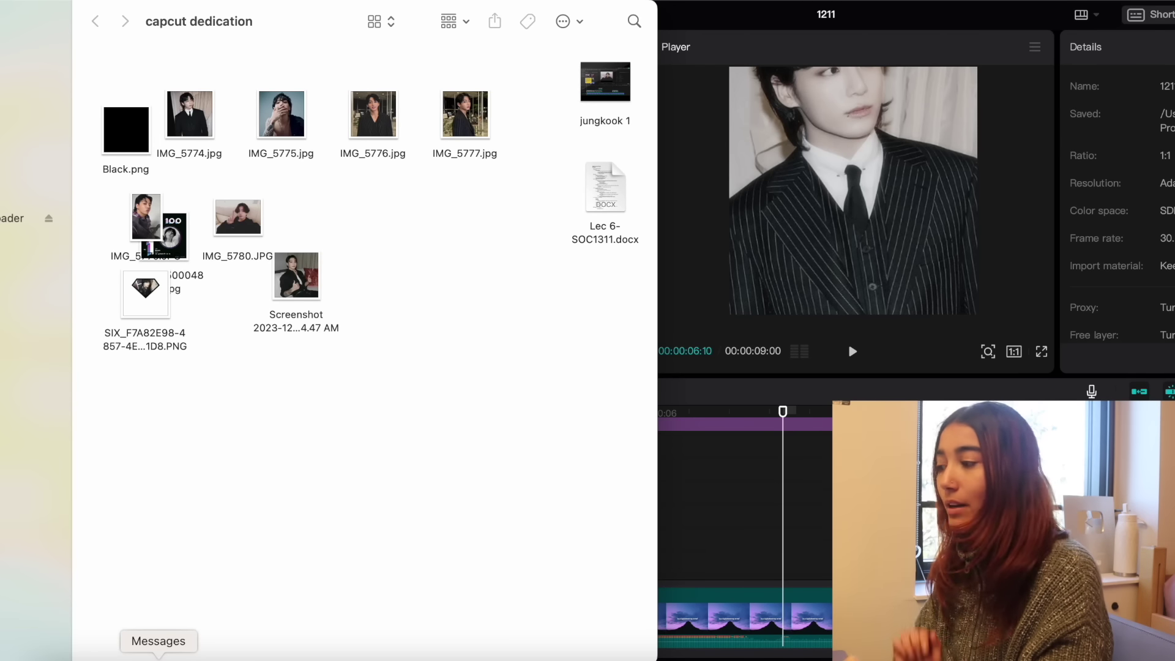
pyautogui.moveTo(156, 293); pyautogui.dragTo(803, 564)
pyautogui.moveTo(881, 17); pyautogui.dragTo(702, 13)
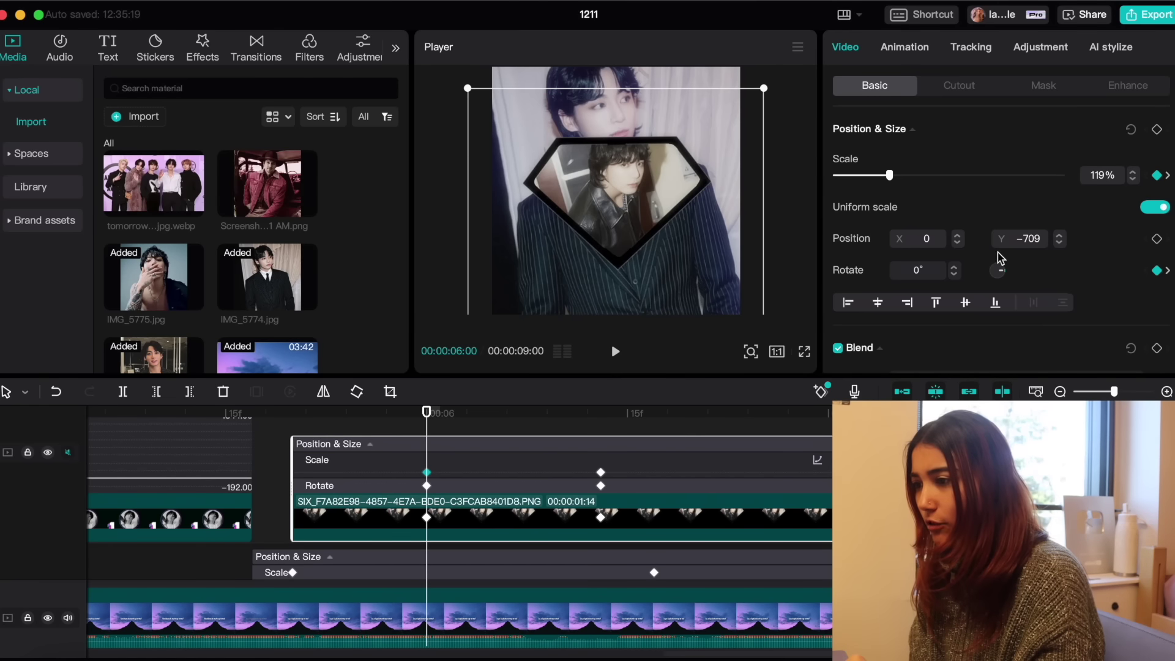
# Step: Keyframe the diamond frame at 67° rotation and 1% scale, easing both curves
pyautogui.moveTo(1002, 274); pyautogui.dragTo(1076, 301)
pyautogui.moveTo(890, 178); pyautogui.dragTo(845, 177)
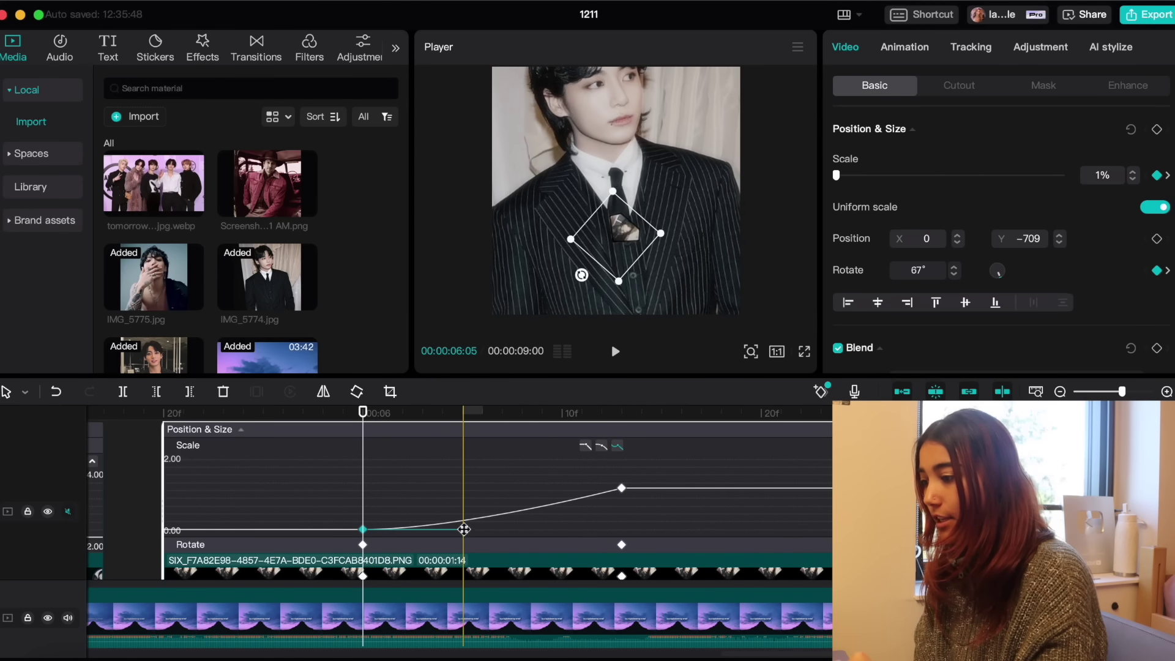
pyautogui.moveTo(586, 527); pyautogui.dragTo(383, 487)
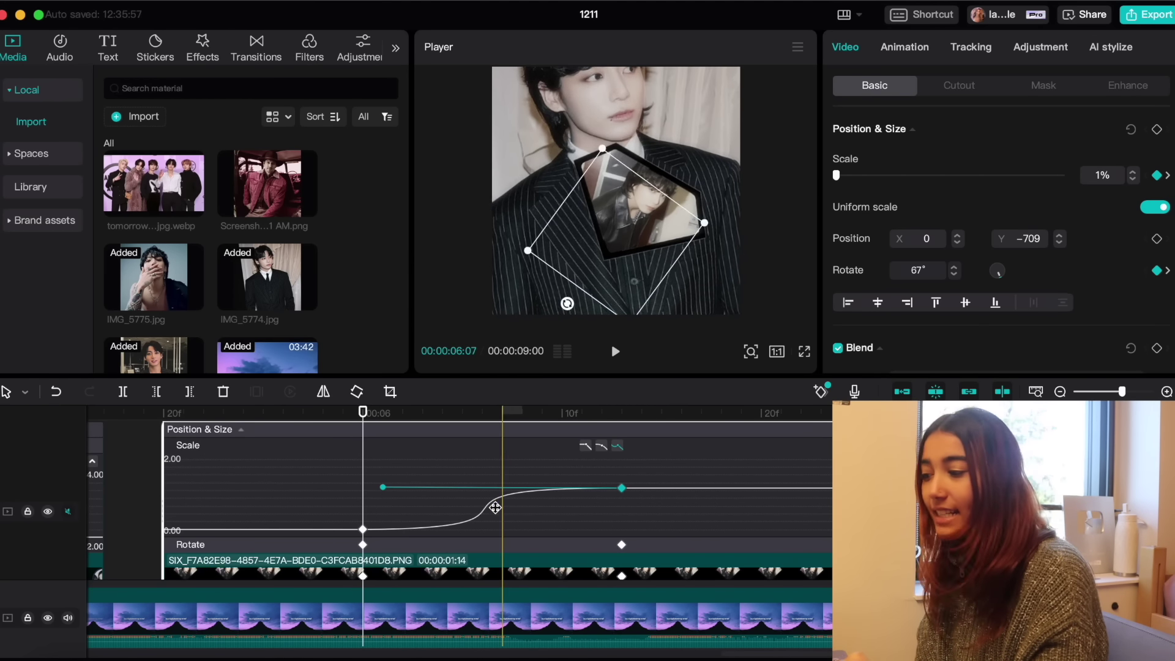
pyautogui.click(622, 545)
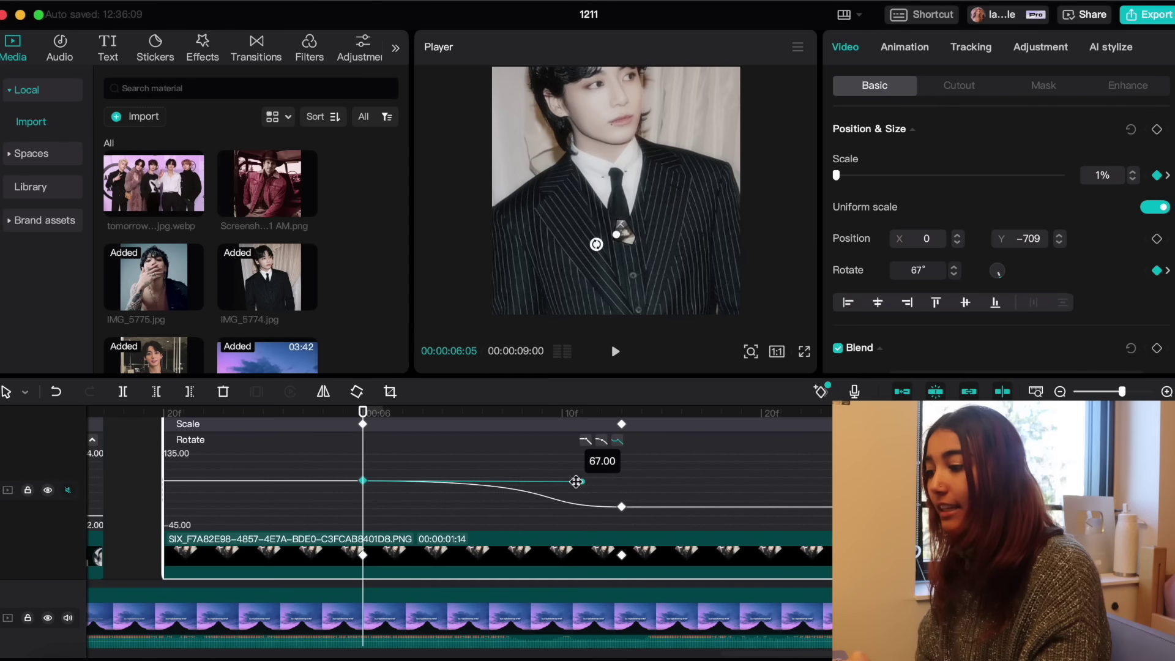
pyautogui.moveTo(522, 507); pyautogui.dragTo(404, 507)
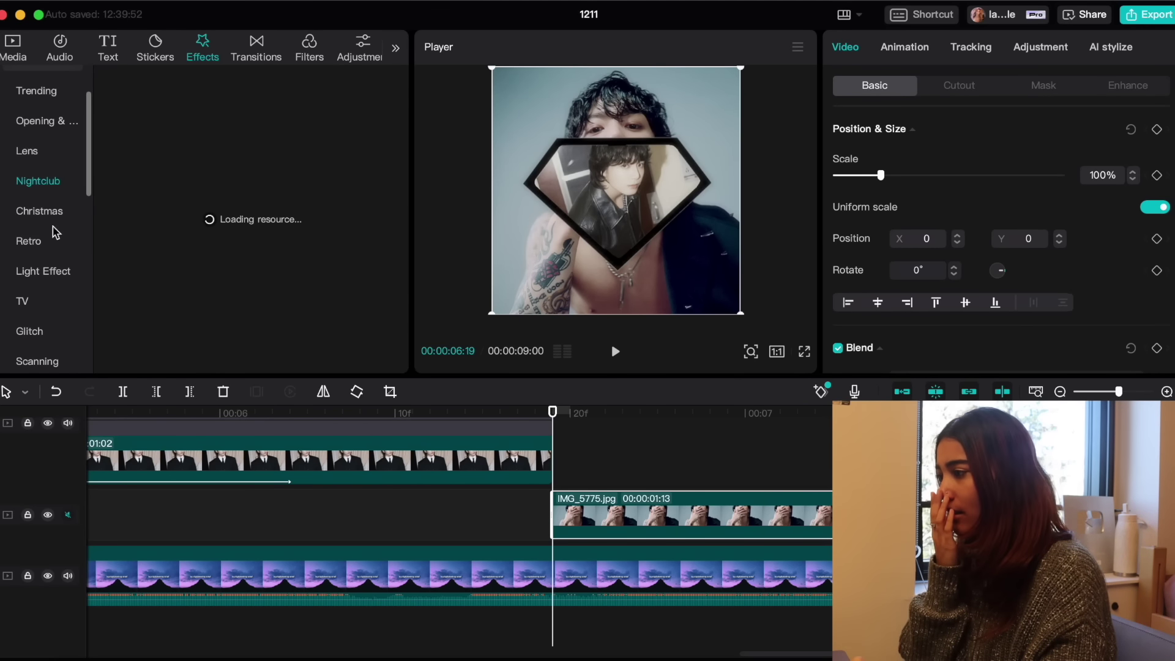
# Step: Apply an ease preset to IMG_5775's Y-position curve and reshape its Bezier handles for a smooth glide
pyautogui.click(29, 151)
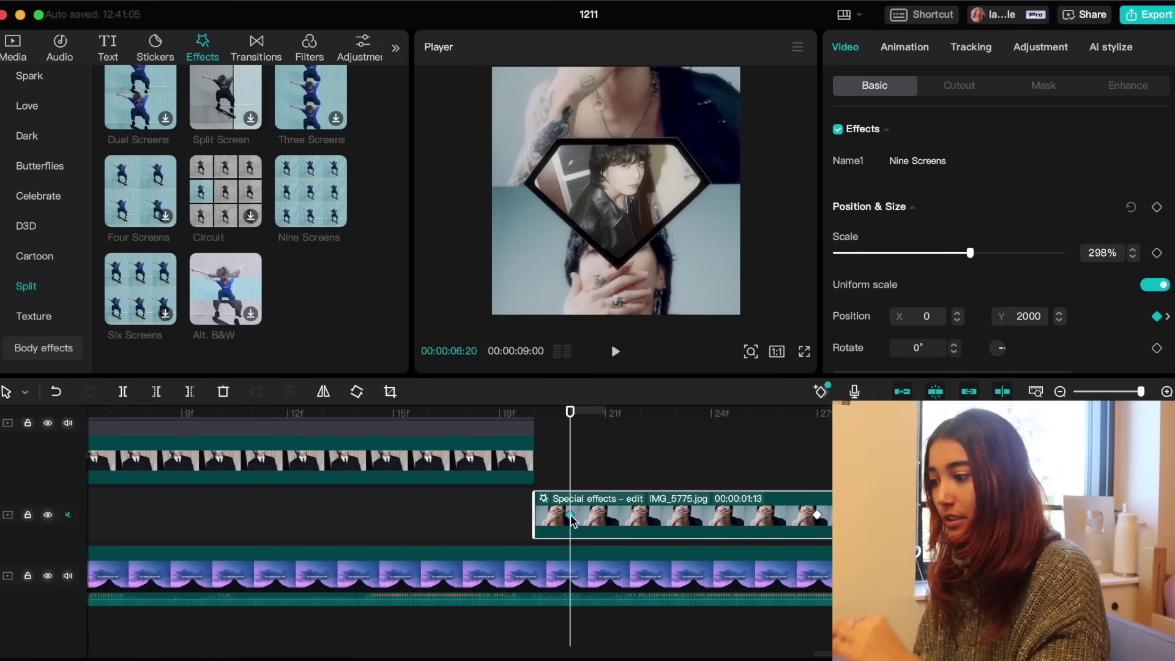
pyautogui.rightClick(639, 517)
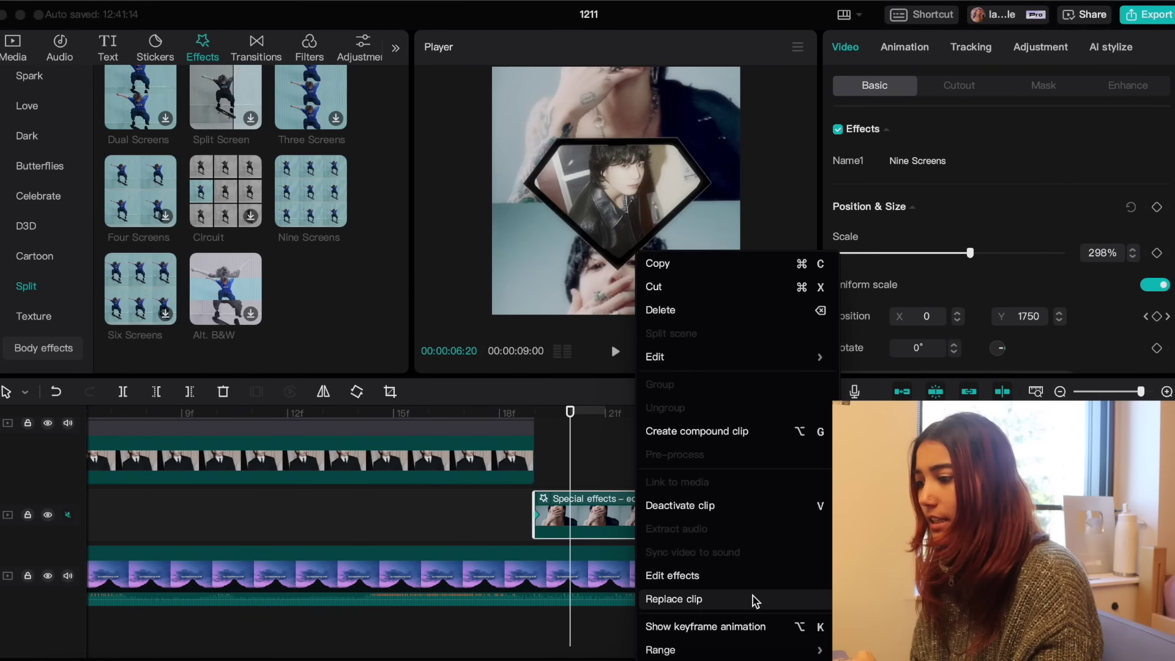
pyautogui.click(735, 626)
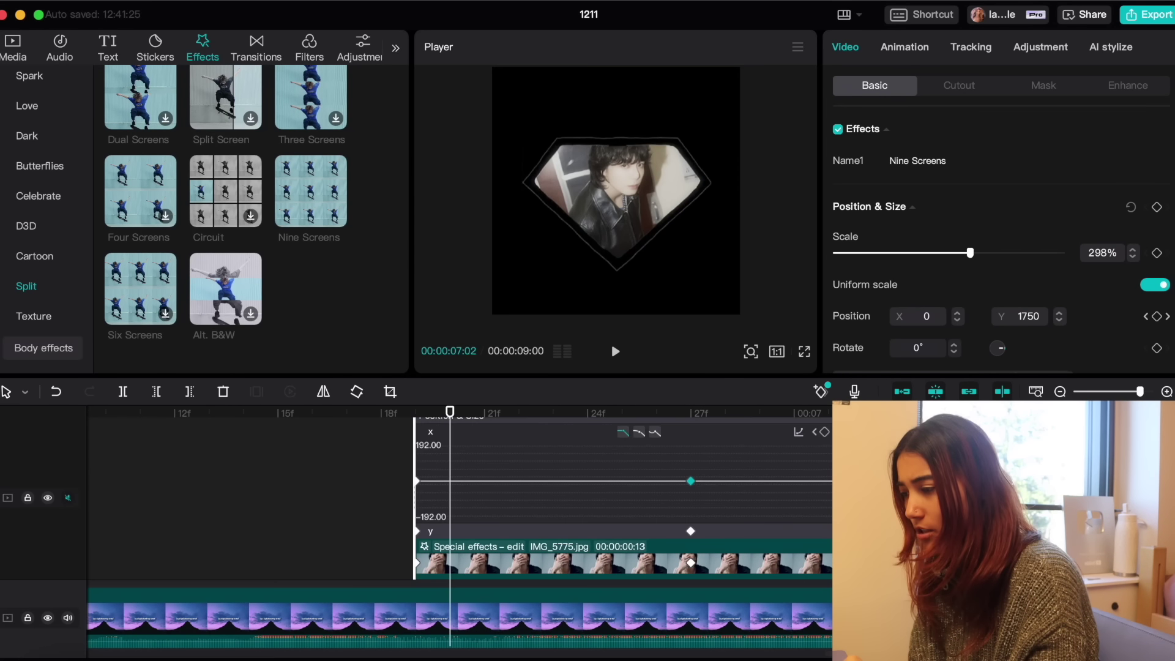
pyautogui.click(730, 521)
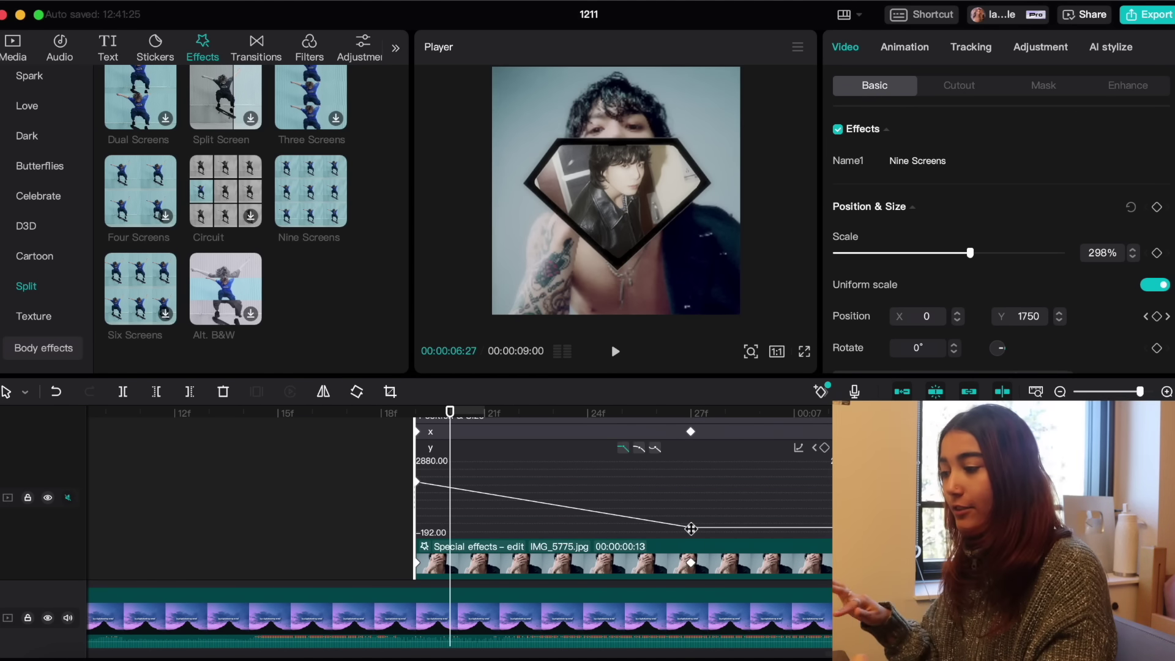
pyautogui.click(654, 448)
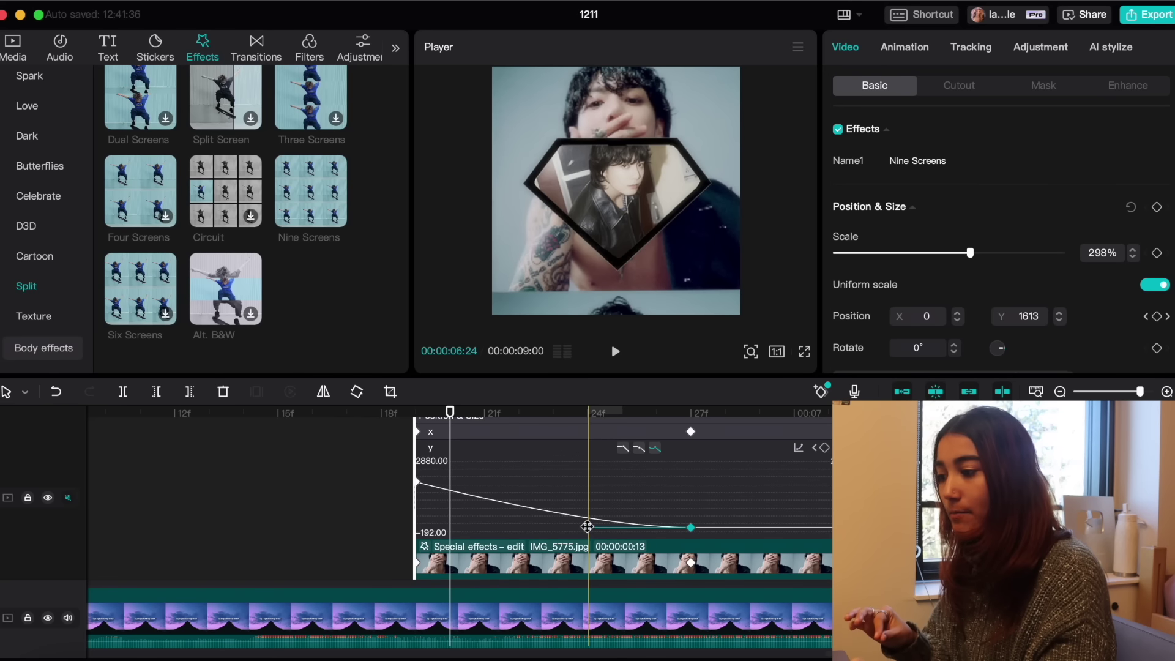
pyautogui.click(418, 481)
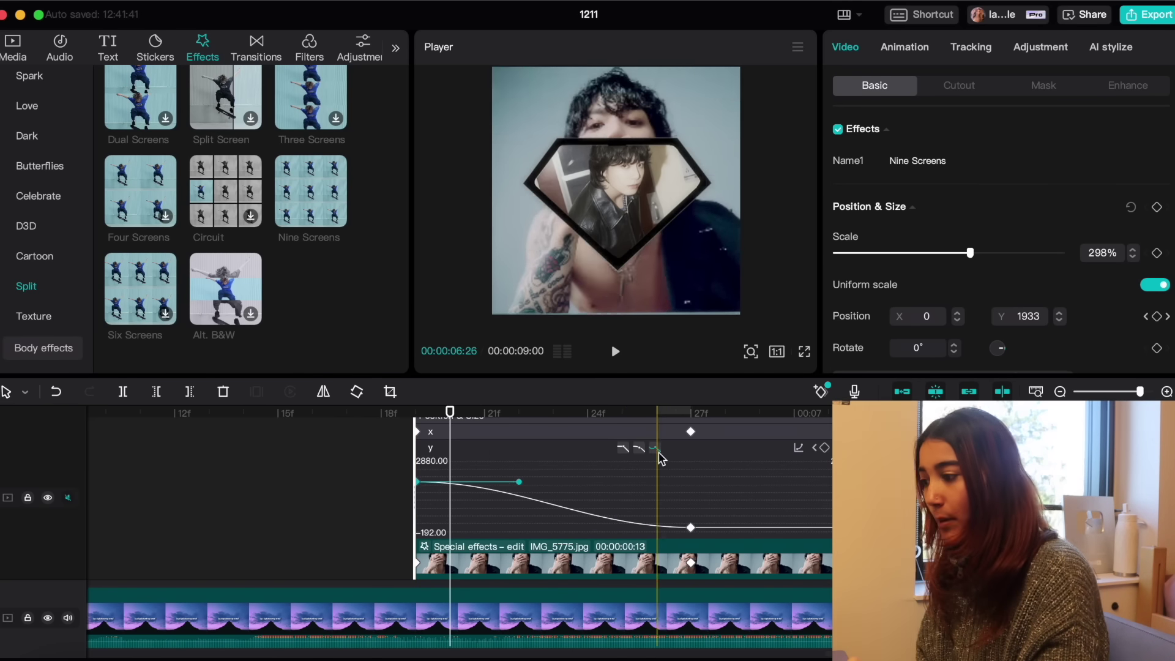
pyautogui.click(520, 487)
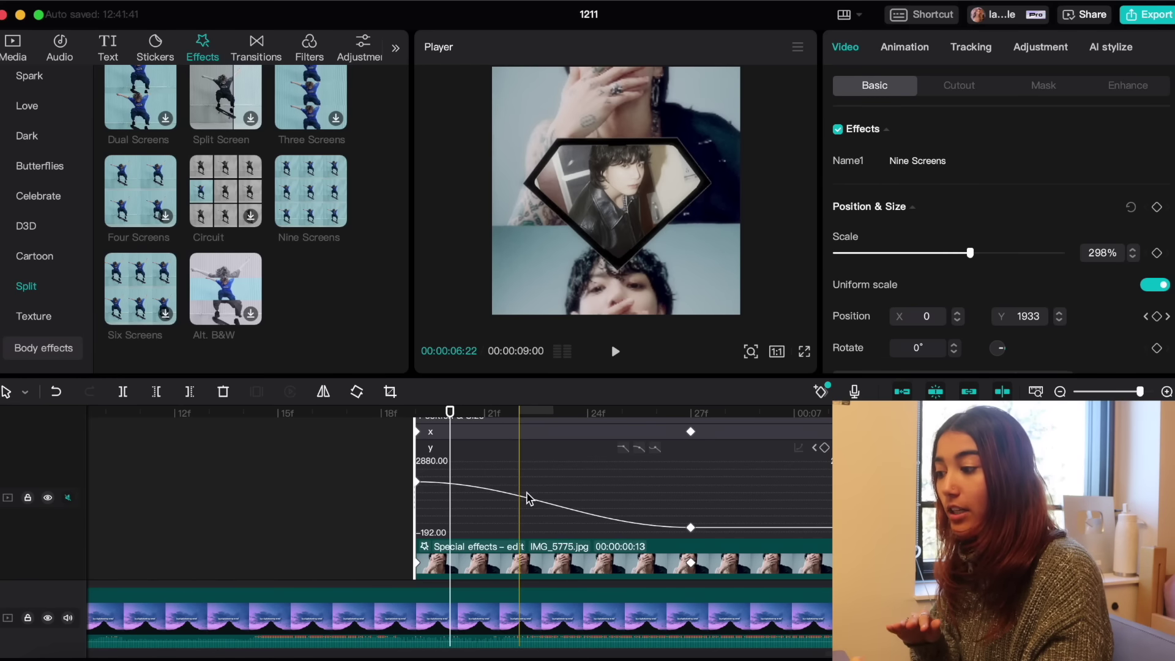
pyautogui.moveTo(517, 483); pyautogui.dragTo(411, 520)
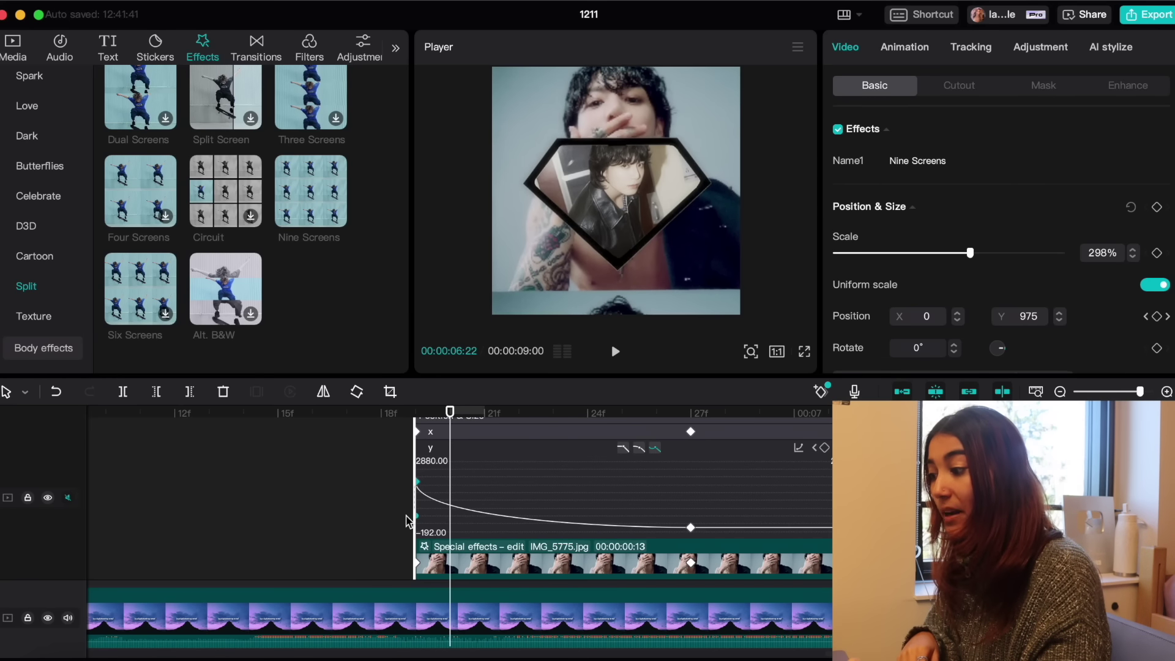
pyautogui.moveTo(690, 525); pyautogui.dragTo(450, 527)
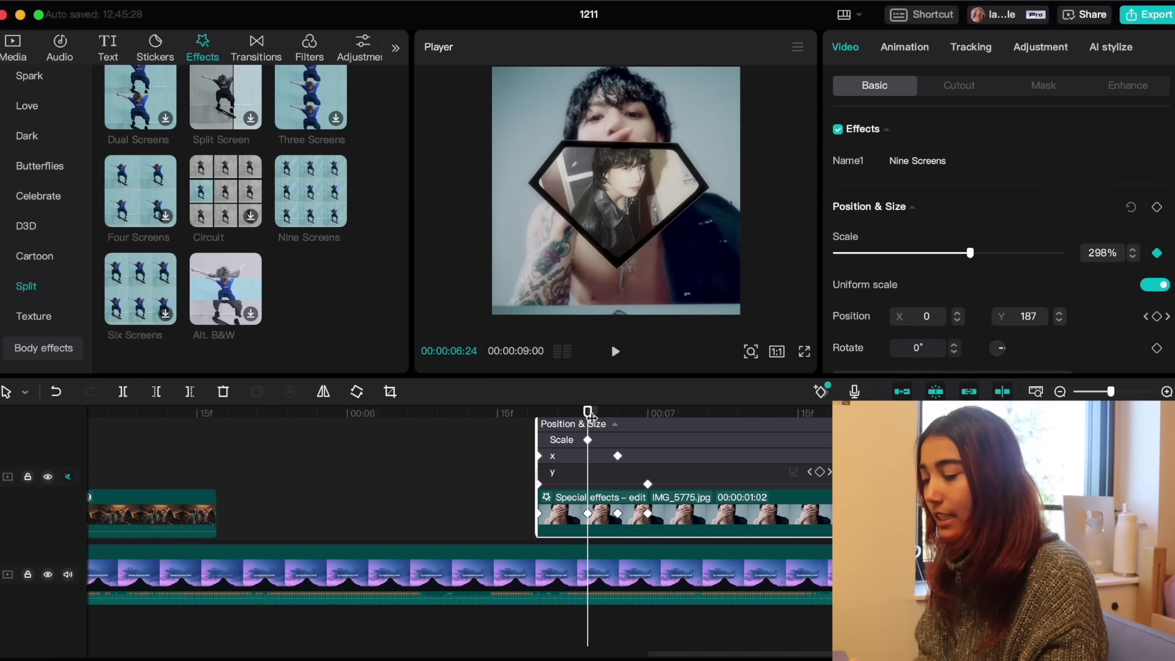
# Step: Scrub to 00:00:07:01 and drag the diamond's x-curve handle to ease its motion
pyautogui.moveTo(589, 410); pyautogui.dragTo(660, 418)
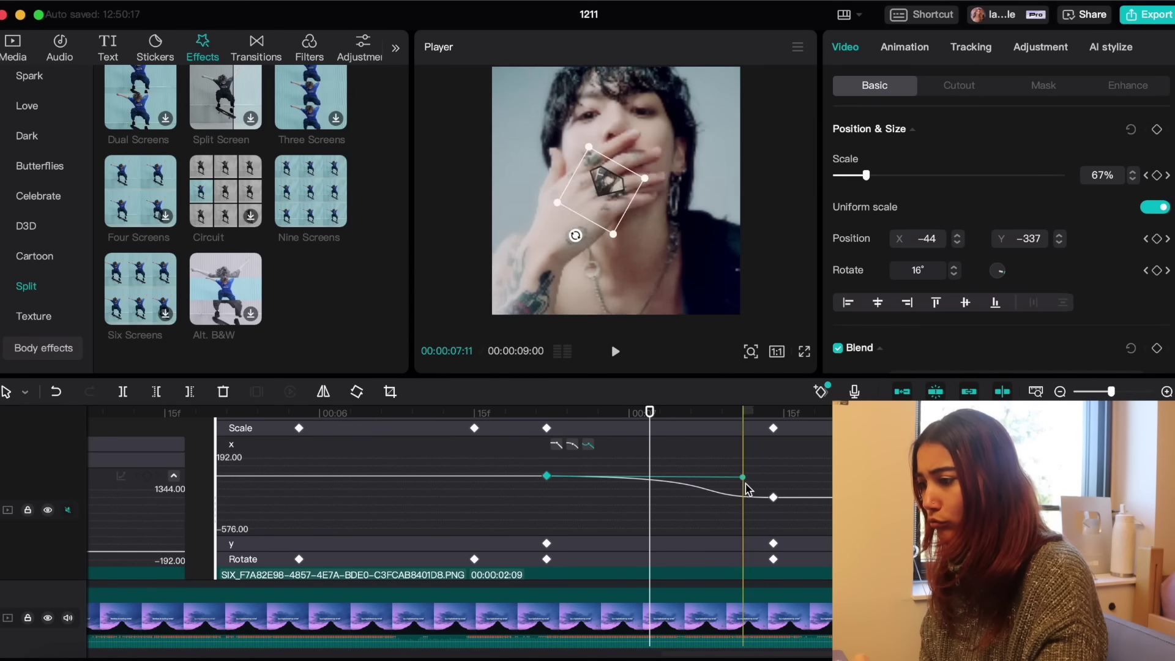
pyautogui.moveTo(746, 488); pyautogui.dragTo(606, 490)
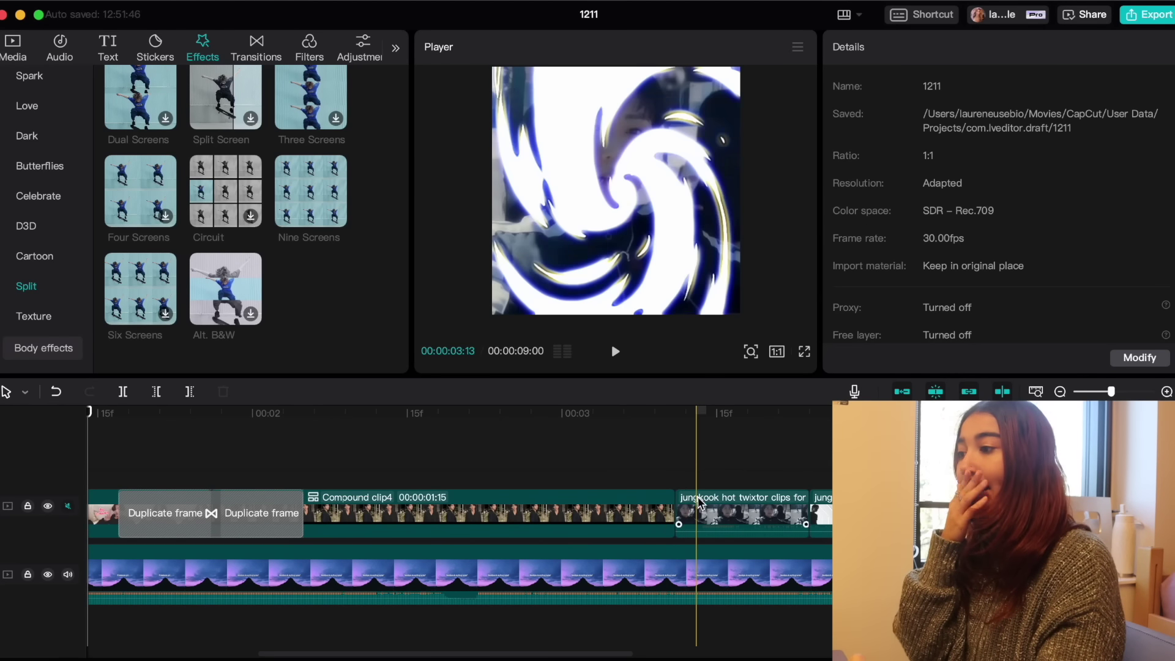
# Step: Apply Sunset 1 to the jungkook twixtor clip and keyframe its scale down to 182% at 03:24
pyautogui.click(701, 504)
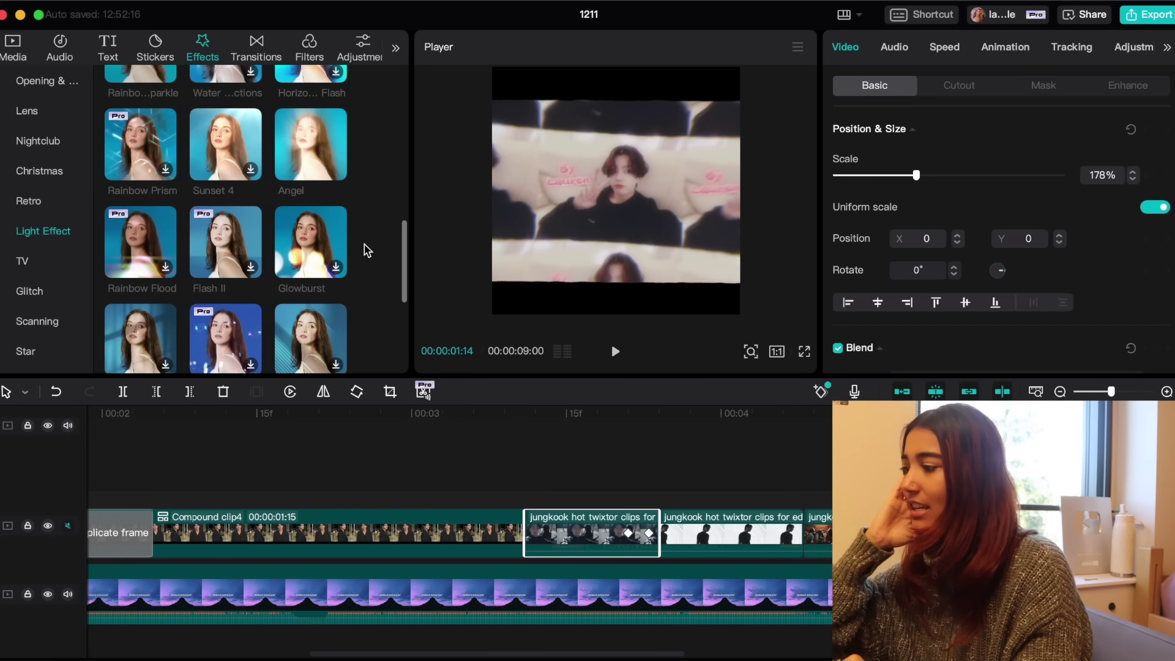
pyautogui.scroll(-4, 367, 250)
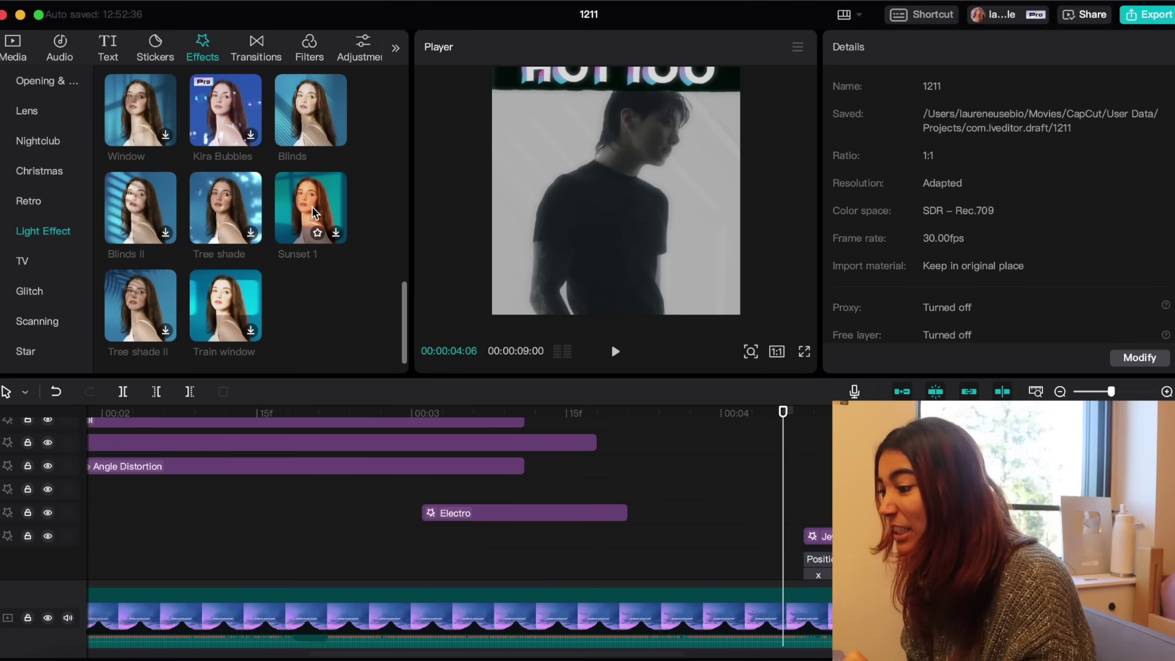
pyautogui.moveTo(569, 516); pyautogui.dragTo(569, 557)
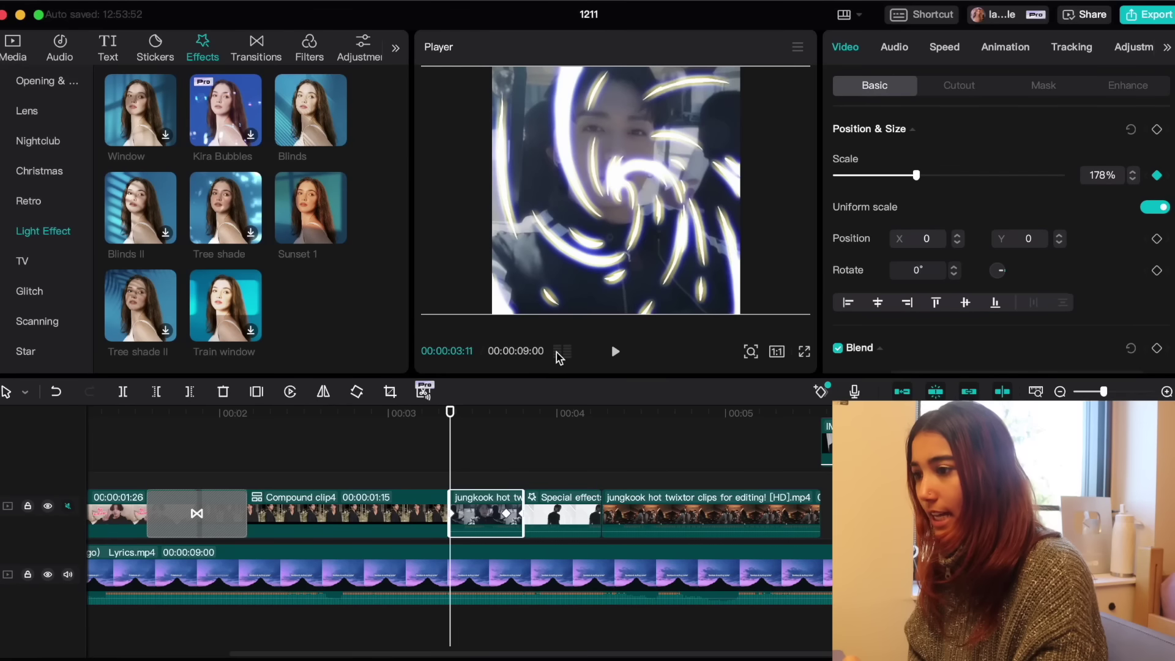
pyautogui.moveTo(454, 409); pyautogui.dragTo(524, 410)
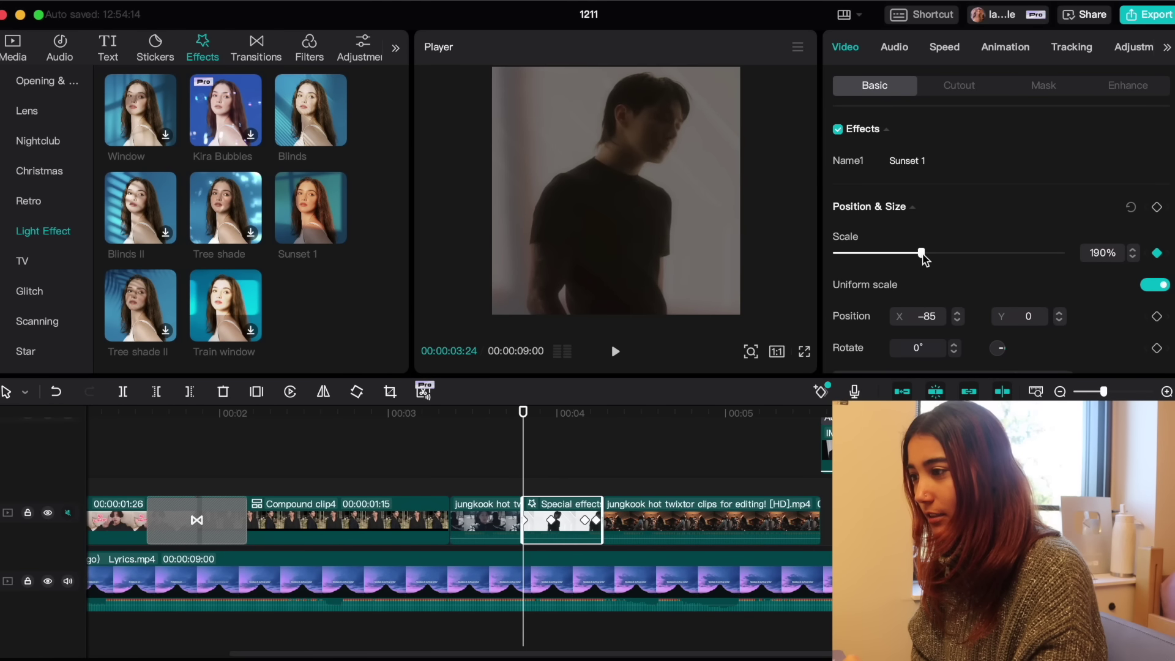
pyautogui.moveTo(929, 257); pyautogui.dragTo(920, 257)
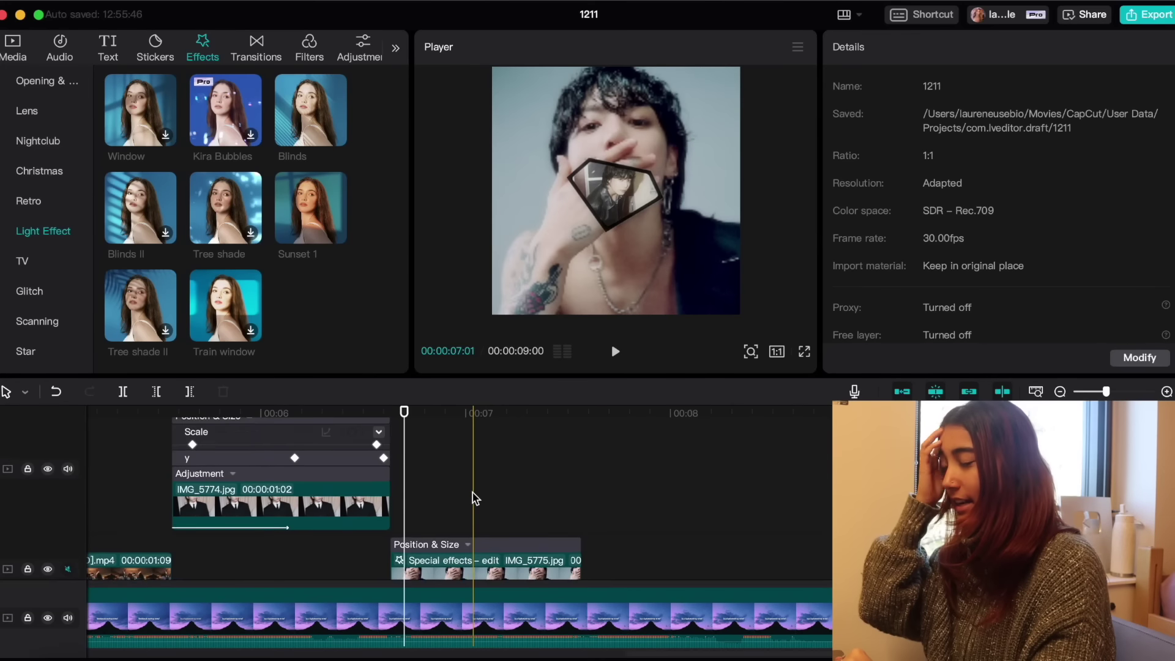
# Step: Apply Blinds II to the IMG_5775 photo clip, then select the diamond PNG and jump to Compound clip5's end
pyautogui.scroll(3, 476, 499)
pyautogui.scroll(-2, 440, 484)
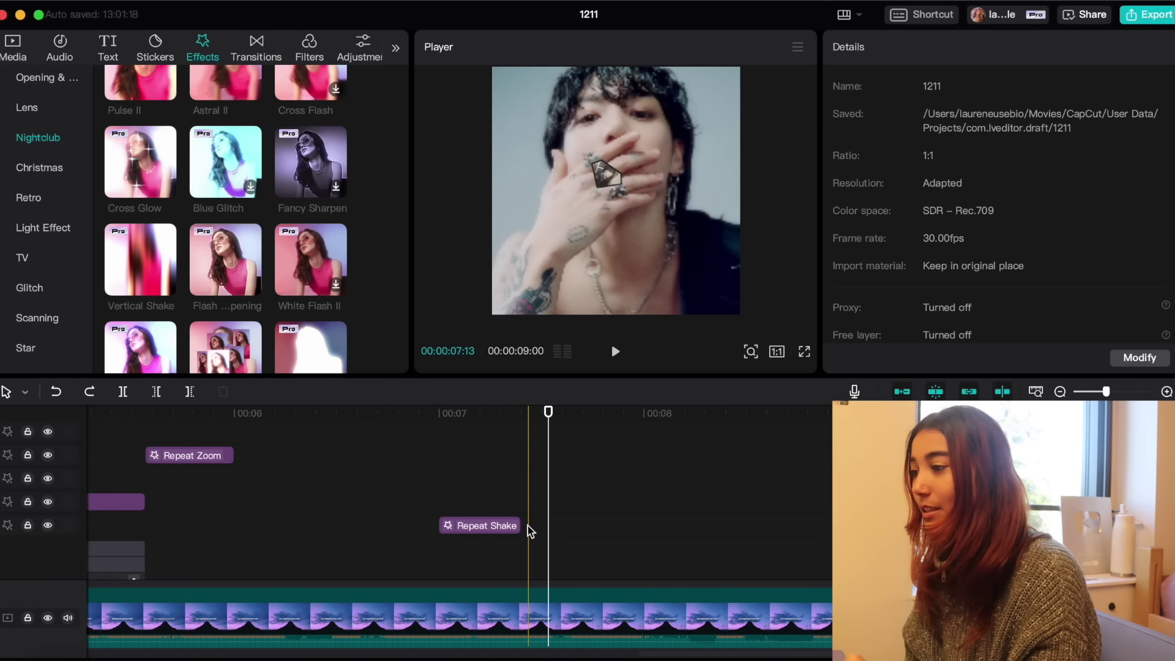
pyautogui.click(453, 525)
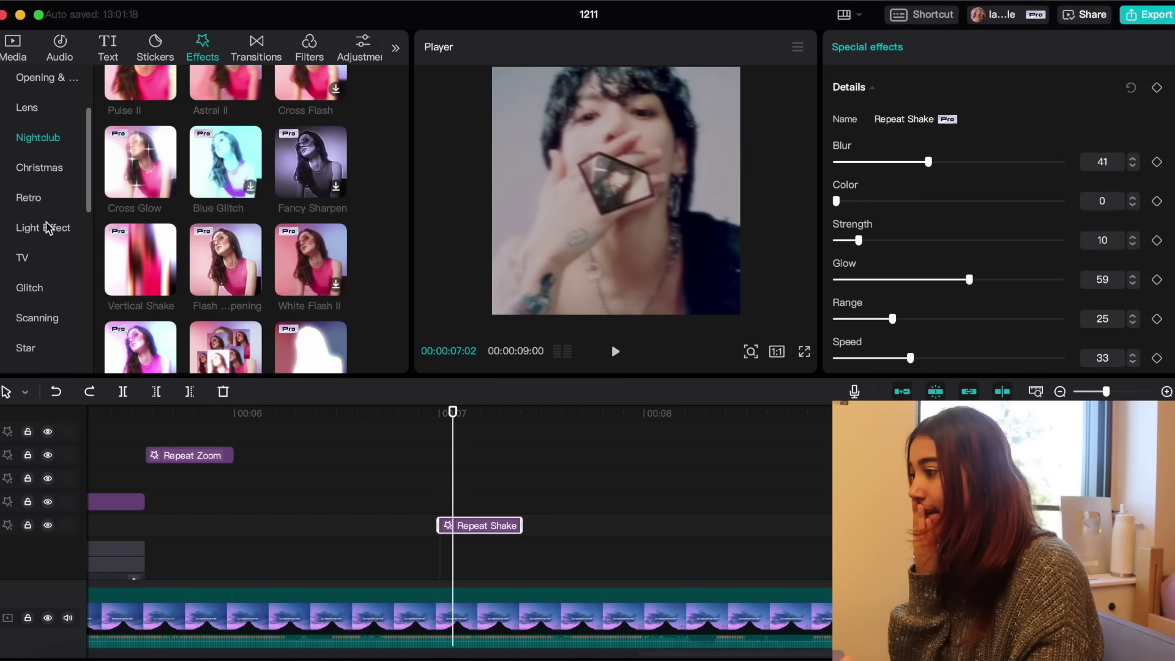
pyautogui.click(44, 228)
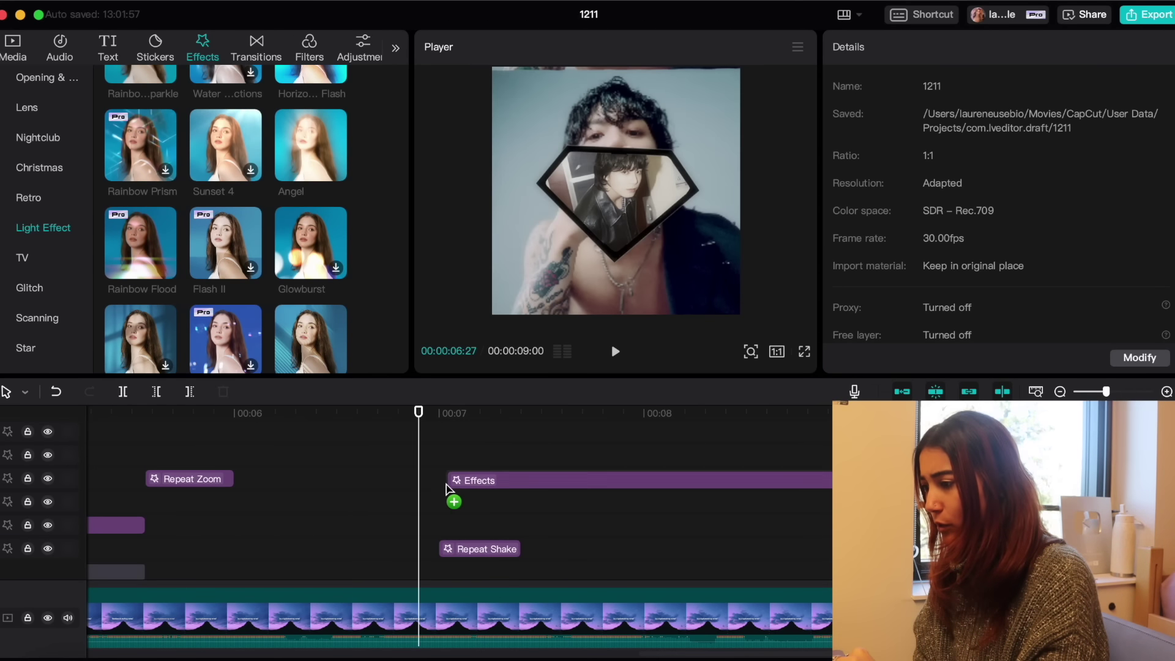
pyautogui.moveTo(447, 488); pyautogui.dragTo(445, 525)
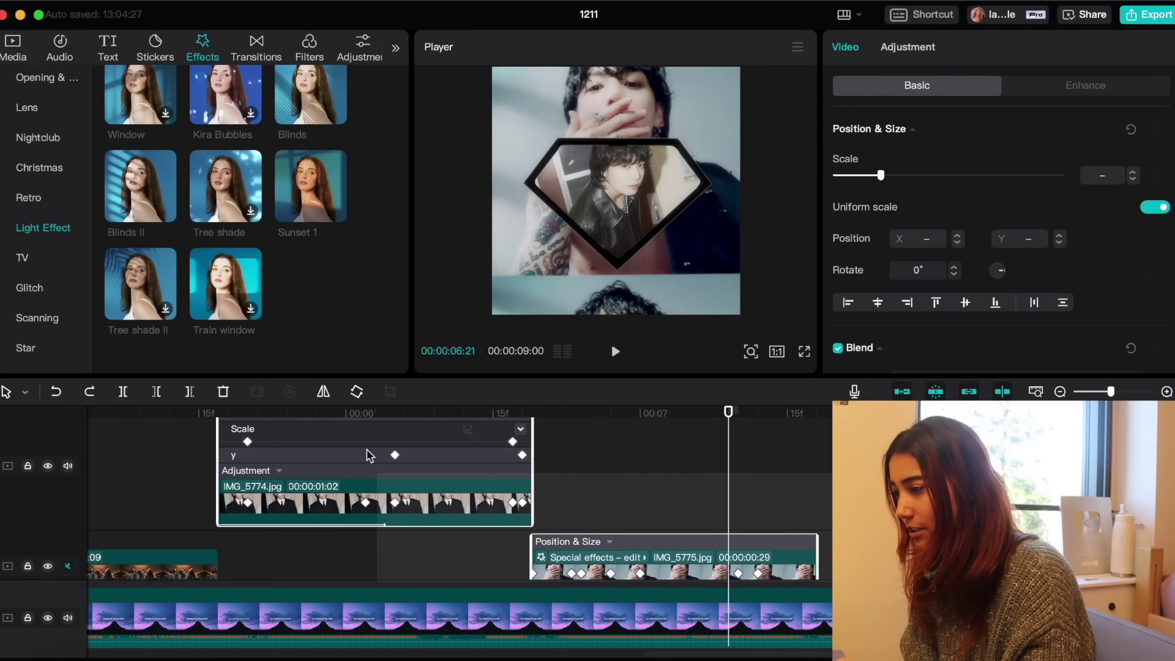
pyautogui.click(354, 430)
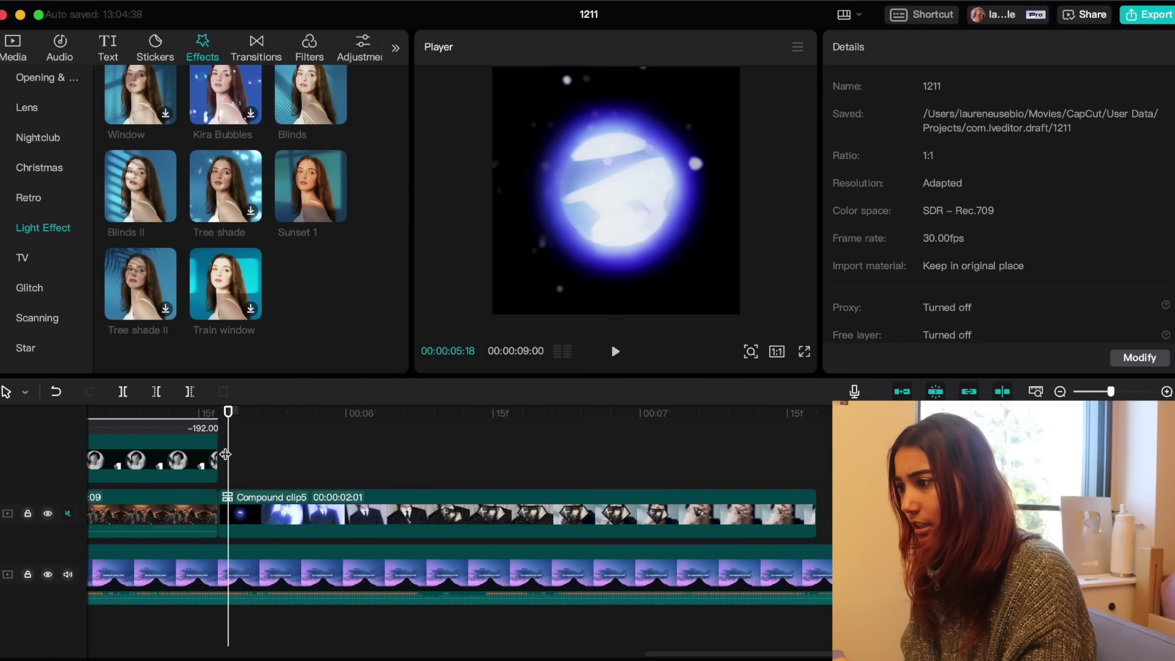
pyautogui.moveTo(225, 454); pyautogui.dragTo(803, 503)
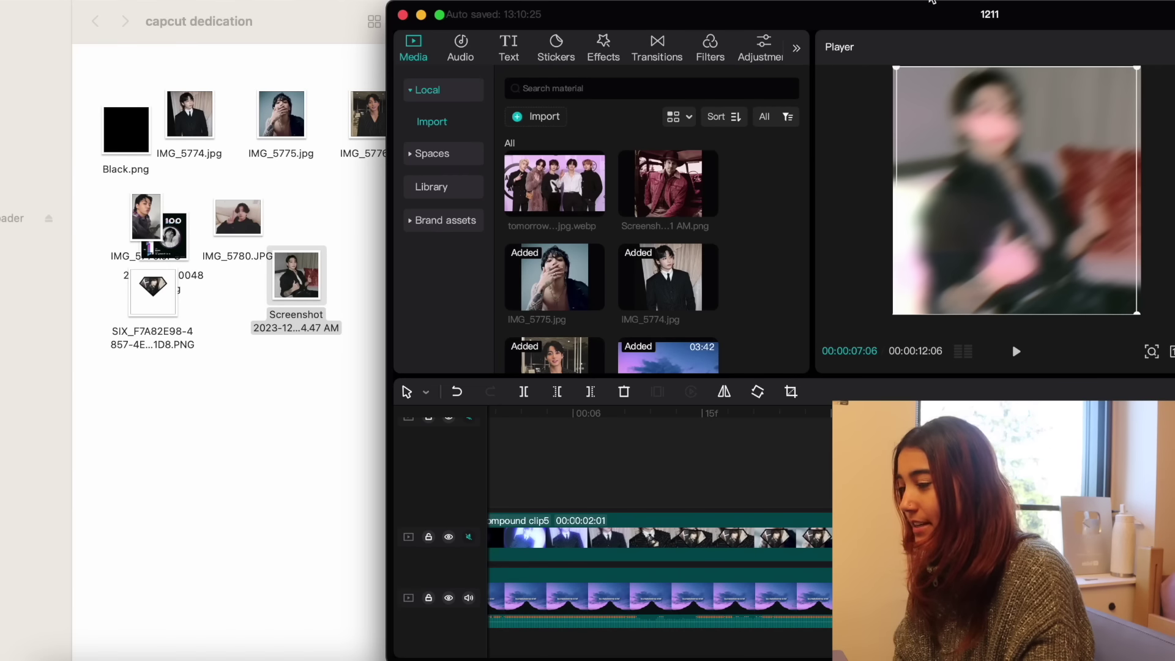
# Step: Add the thumbs-up screenshot after Compound clip5, delete its upper-track copy, and add a Duplicate frame transition between them
pyautogui.moveTo(296, 288); pyautogui.dragTo(630, 480)
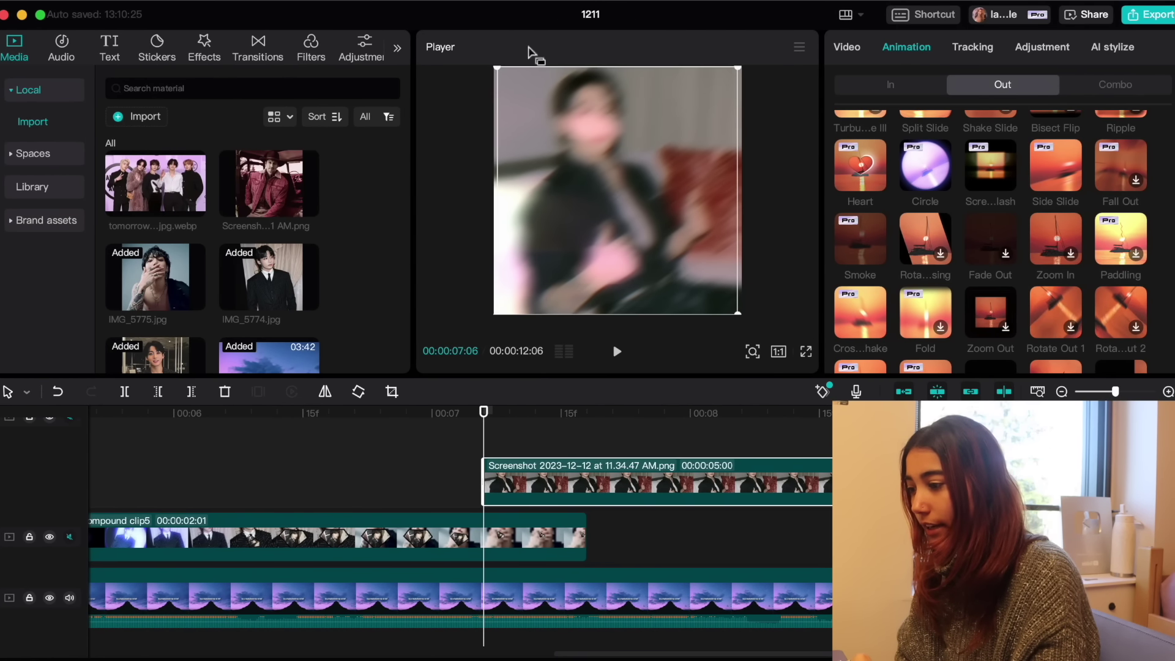
pyautogui.press('Delete')
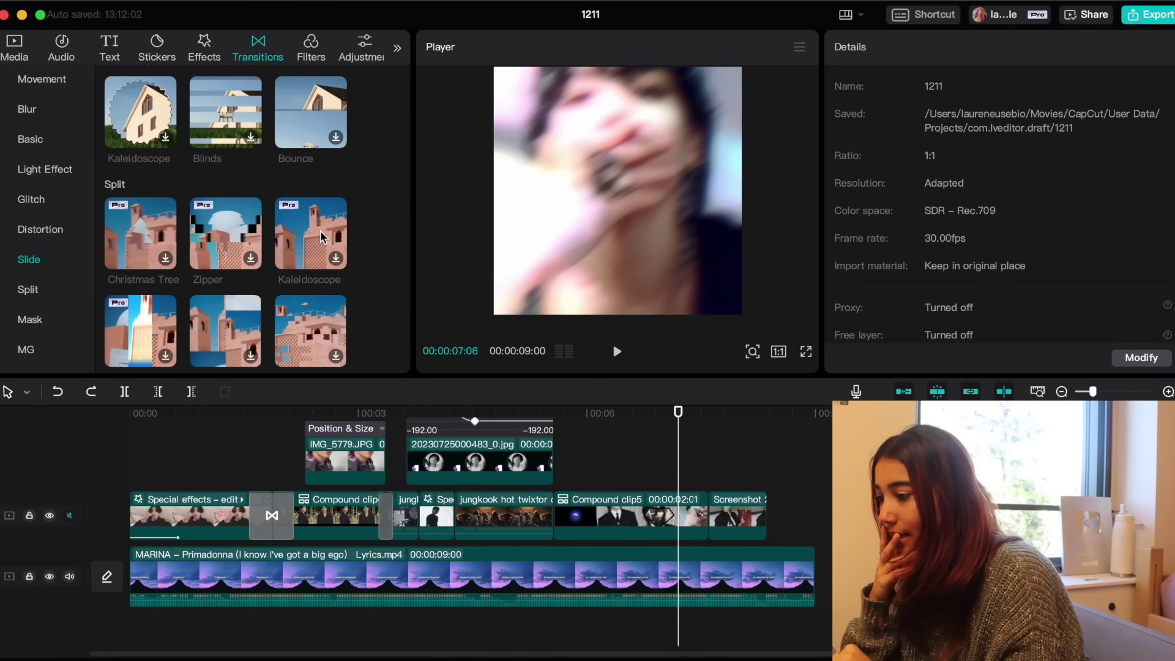
pyautogui.moveTo(321, 230); pyautogui.dragTo(728, 511)
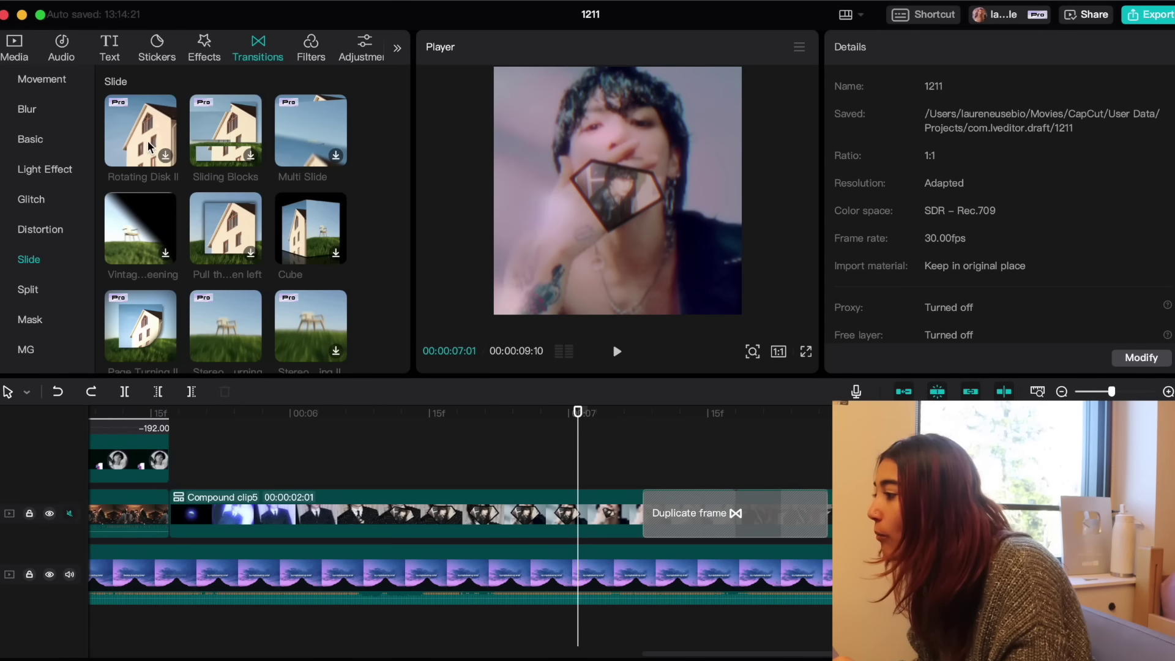
# Step: Drop a transition on the Compound clip5–screenshot junction, play it back, then browse the Movement transitions
pyautogui.moveTo(140, 153); pyautogui.dragTo(655, 485)
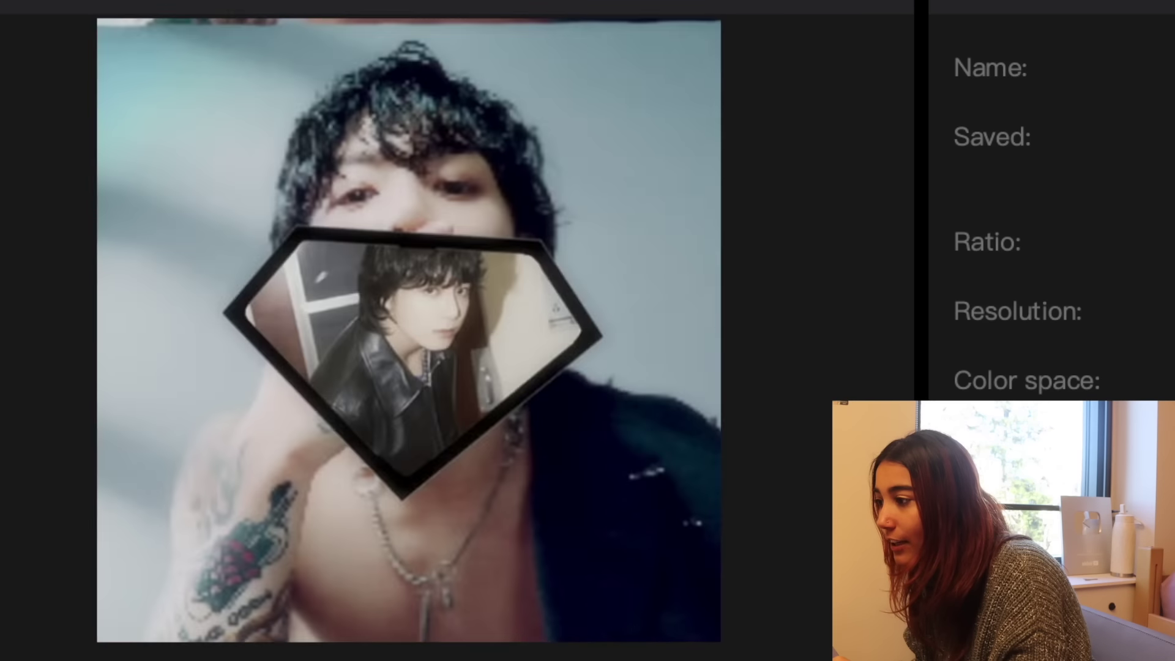
pyautogui.press('space')
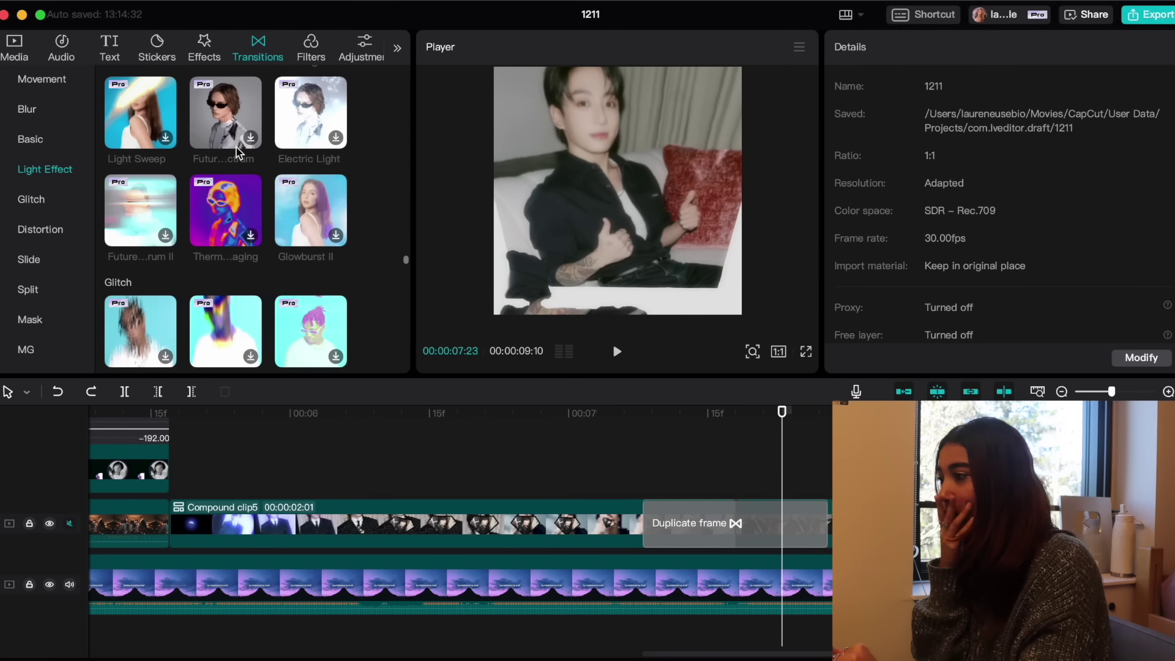
pyautogui.scroll(10, 237, 156)
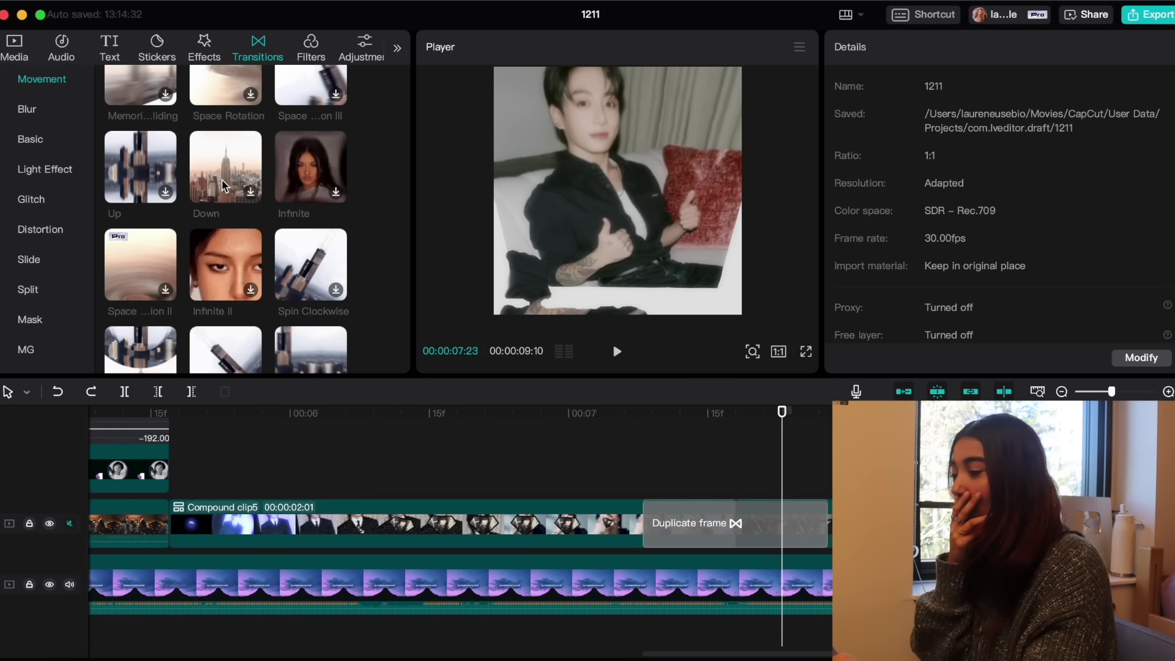